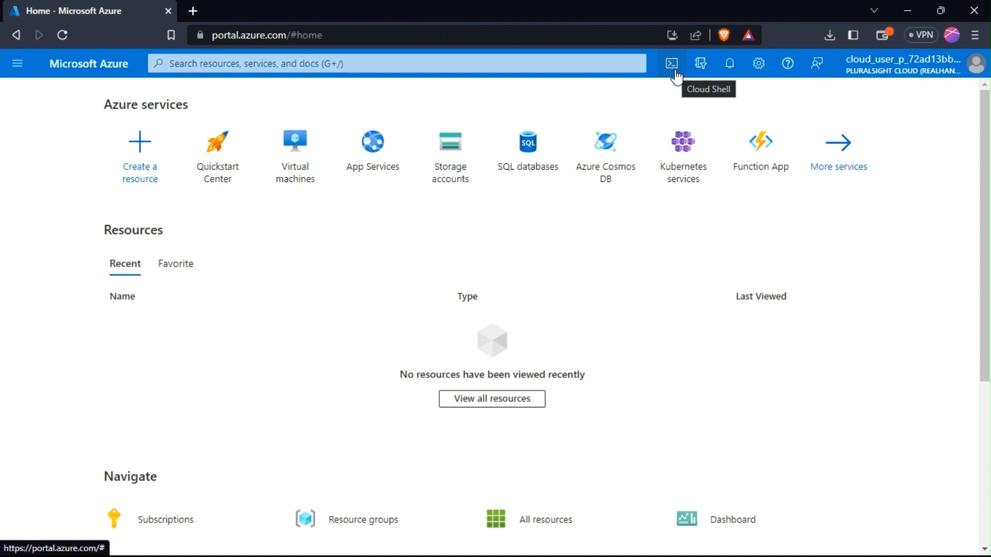
# Start a Bash Cloud Shell and, in the advanced storage settings, set the Cloud Shell region to South Central US
pyautogui.click(675, 73)
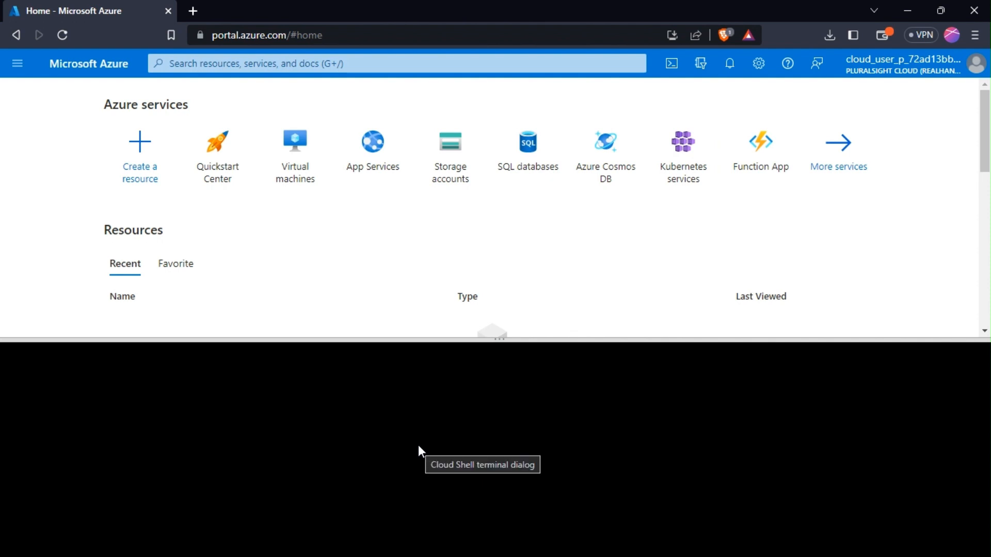
pyautogui.click(459, 524)
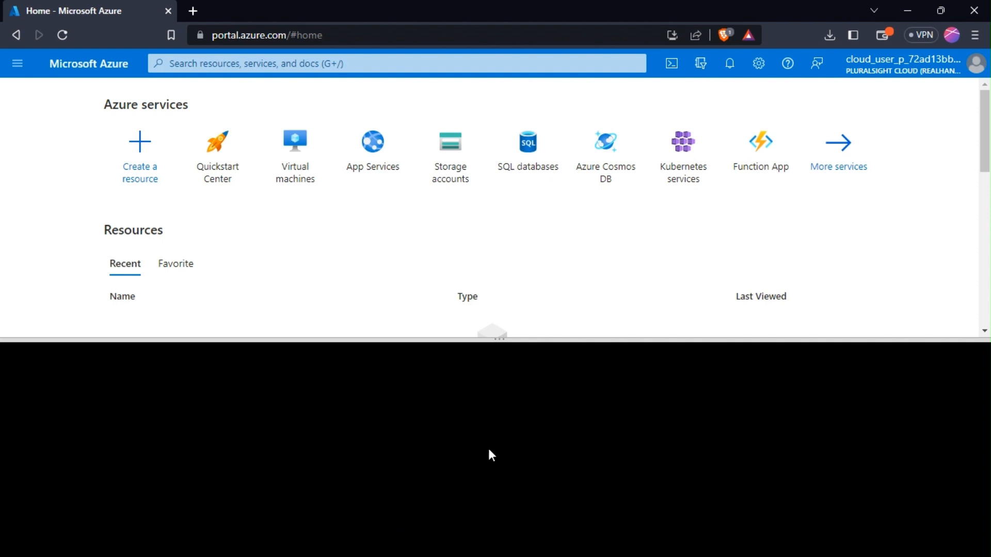
pyautogui.click(625, 477)
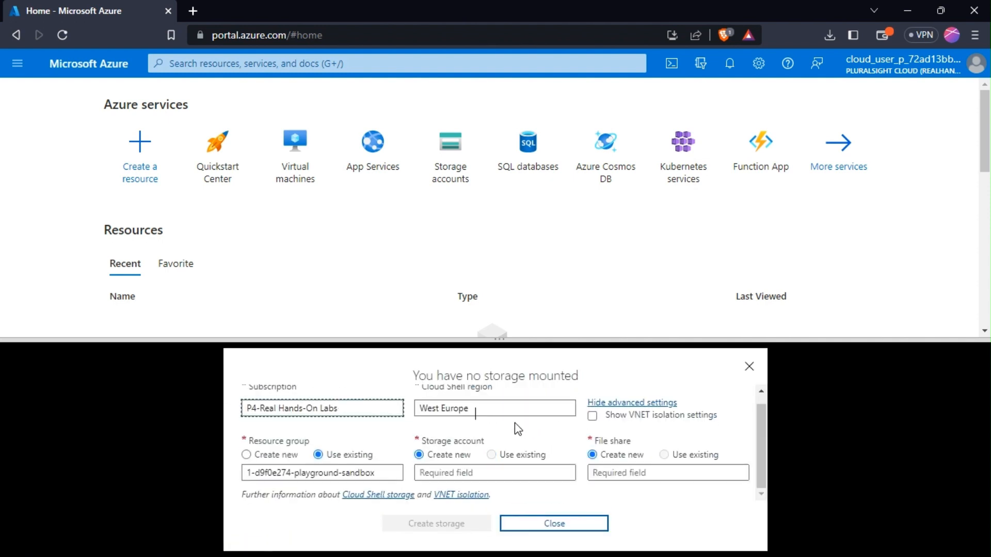
pyautogui.click(511, 411)
pyautogui.click(498, 202)
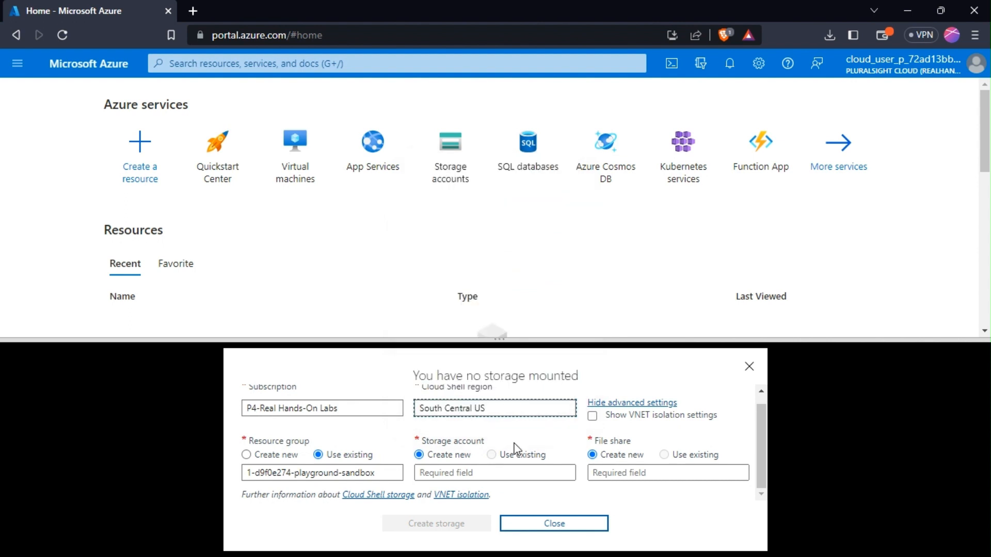
# Create the shell storage with a new storage account under the saved account name and a new file share named fileshare
pyautogui.click(493, 471)
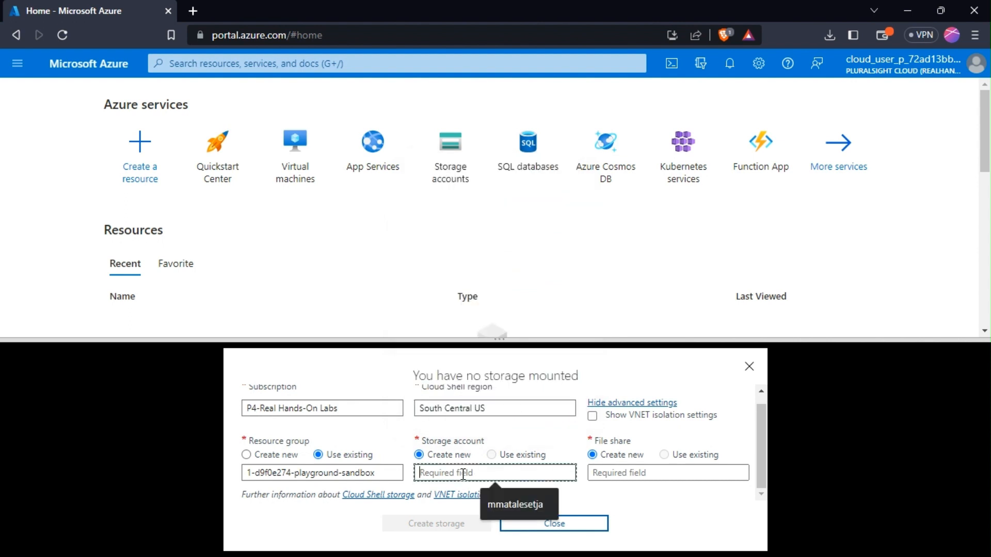
pyautogui.click(495, 503)
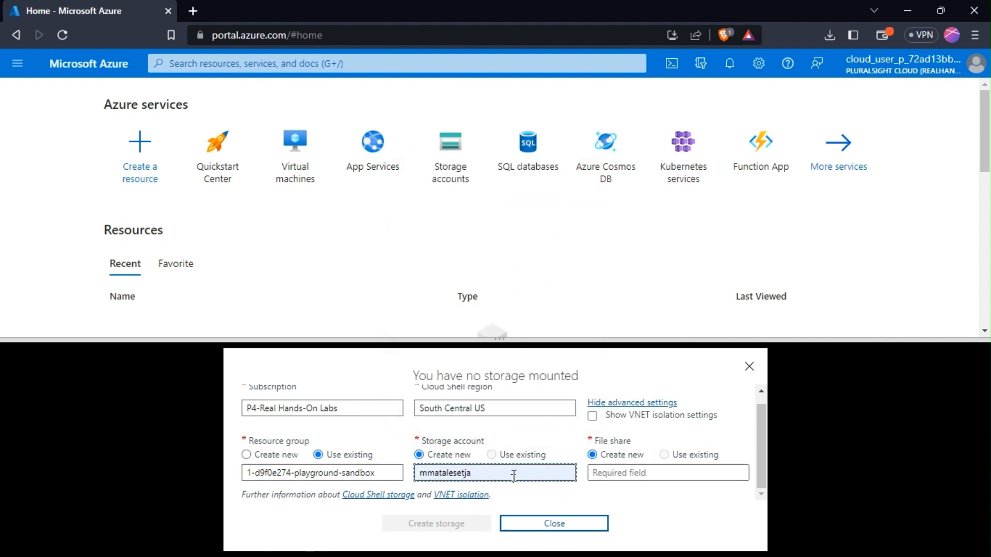
pyautogui.click(647, 472)
pyautogui.click(677, 504)
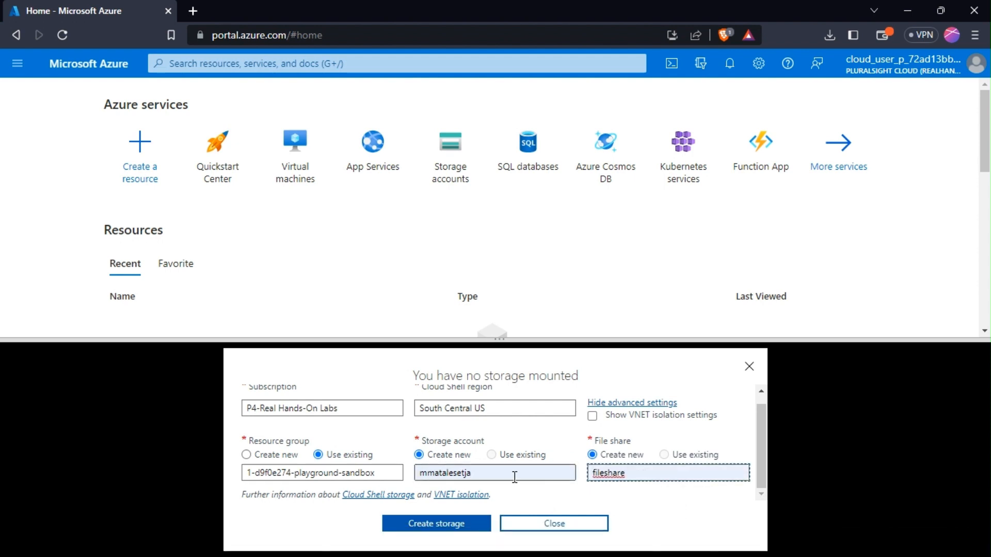
pyautogui.click(487, 473)
pyautogui.moveTo(488, 473); pyautogui.dragTo(420, 488)
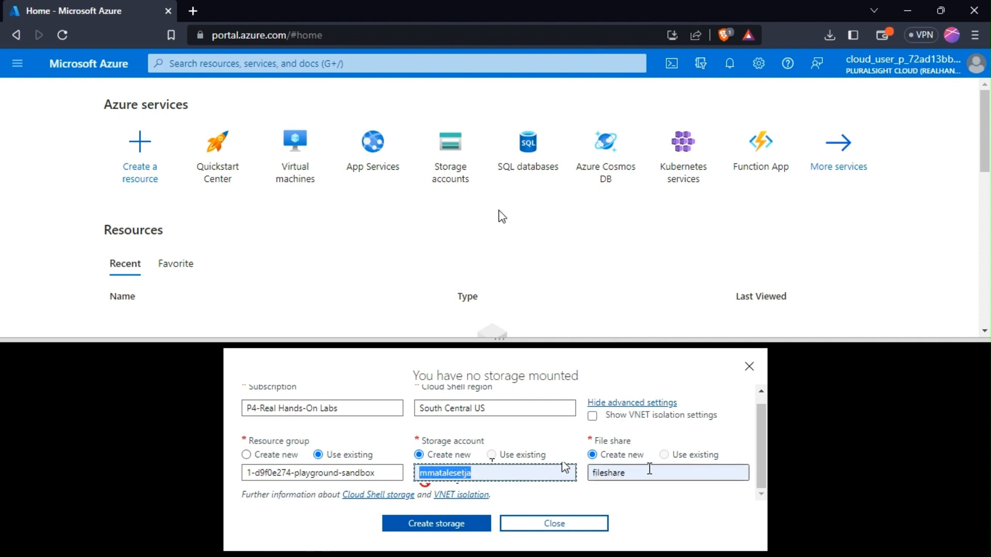
pyautogui.moveTo(623, 472); pyautogui.dragTo(586, 486)
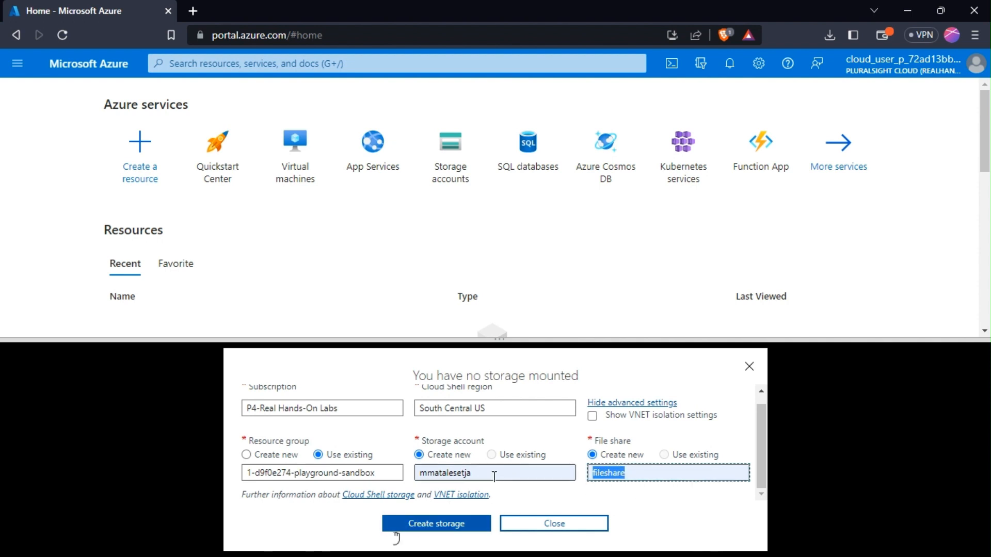
pyautogui.moveTo(487, 473); pyautogui.dragTo(439, 477)
pyautogui.click(433, 523)
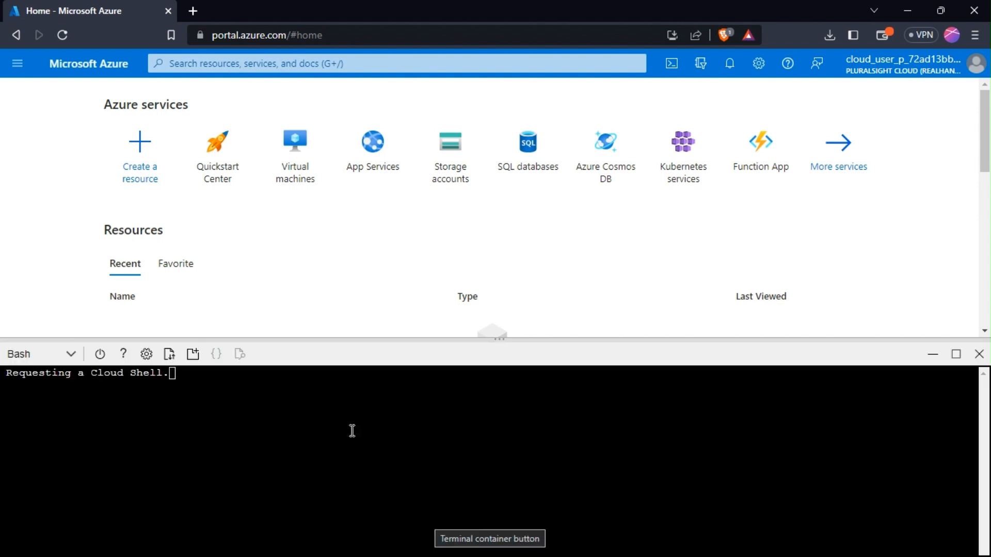
# Set the Cloud Shell terminal's text size to Large
pyautogui.click(149, 356)
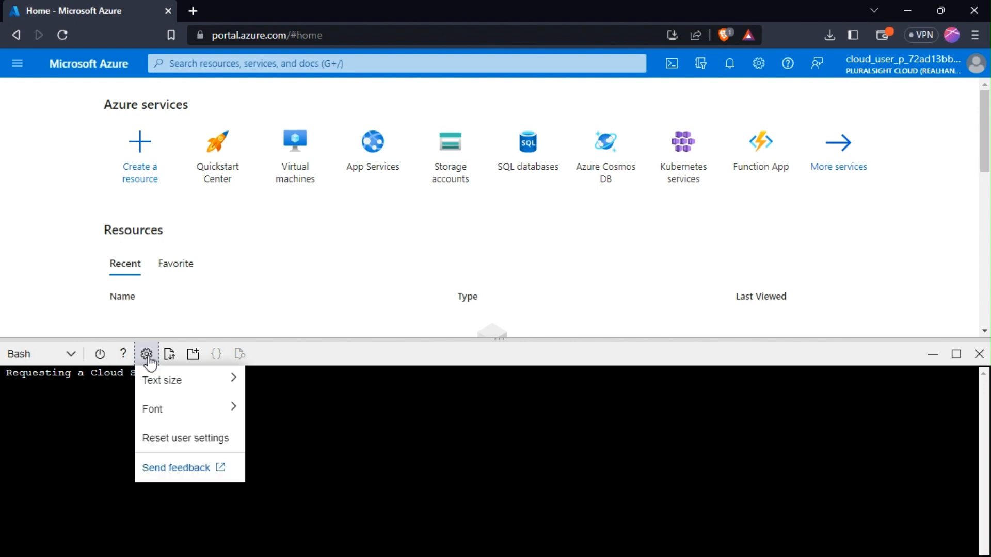
pyautogui.moveTo(152, 382)
pyautogui.click(147, 355)
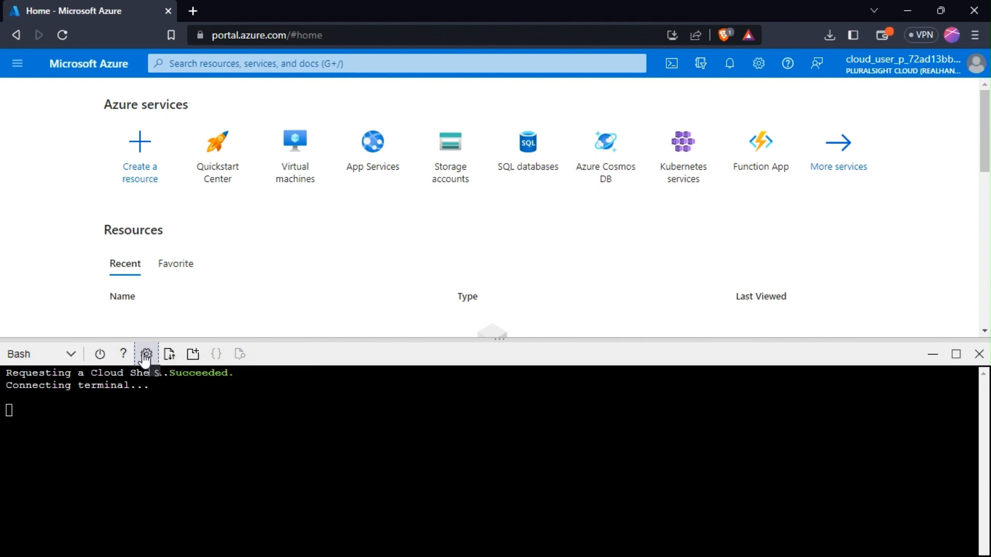
pyautogui.click(147, 356)
pyautogui.moveTo(156, 379)
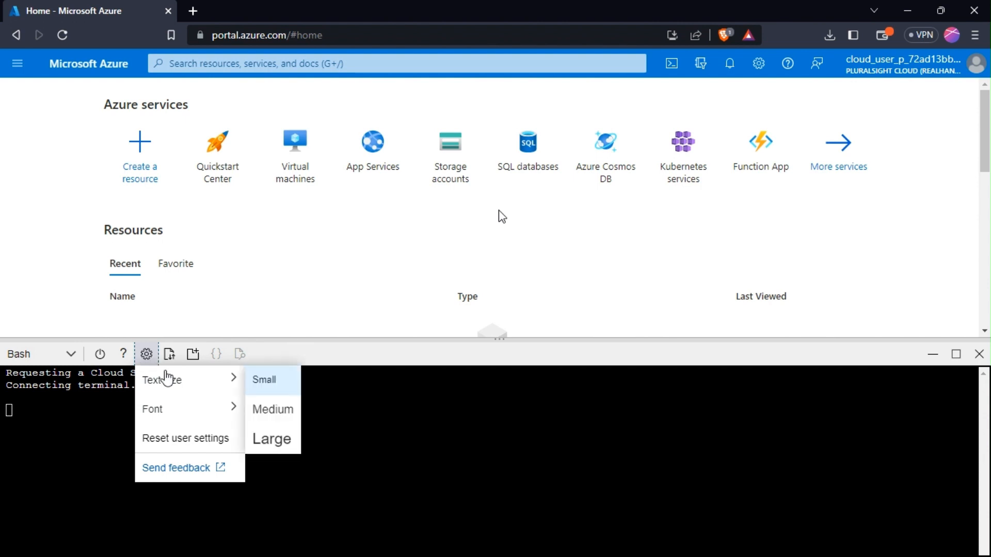
pyautogui.click(258, 442)
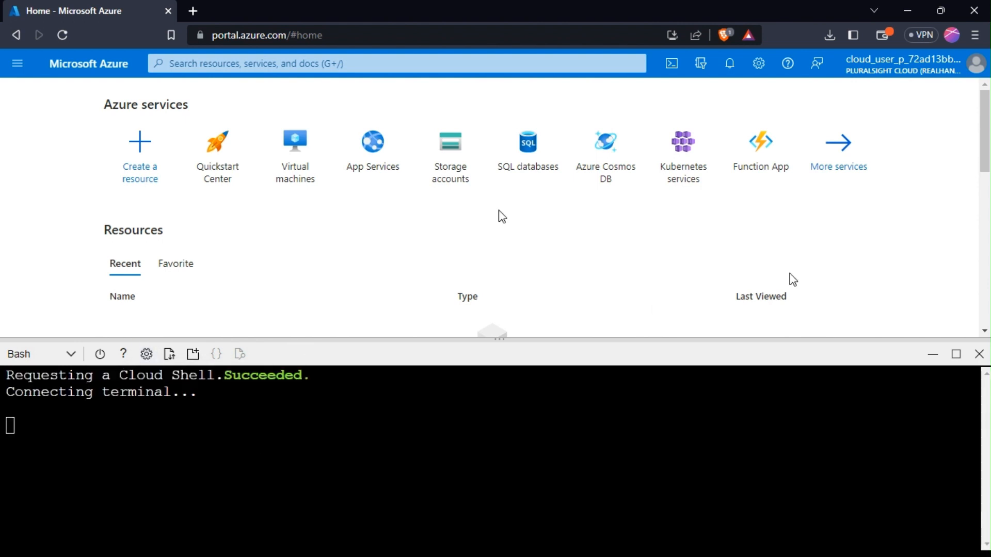
# Maximize the Cloud Shell pane and clear the terminal with the clear command
pyautogui.click(954, 353)
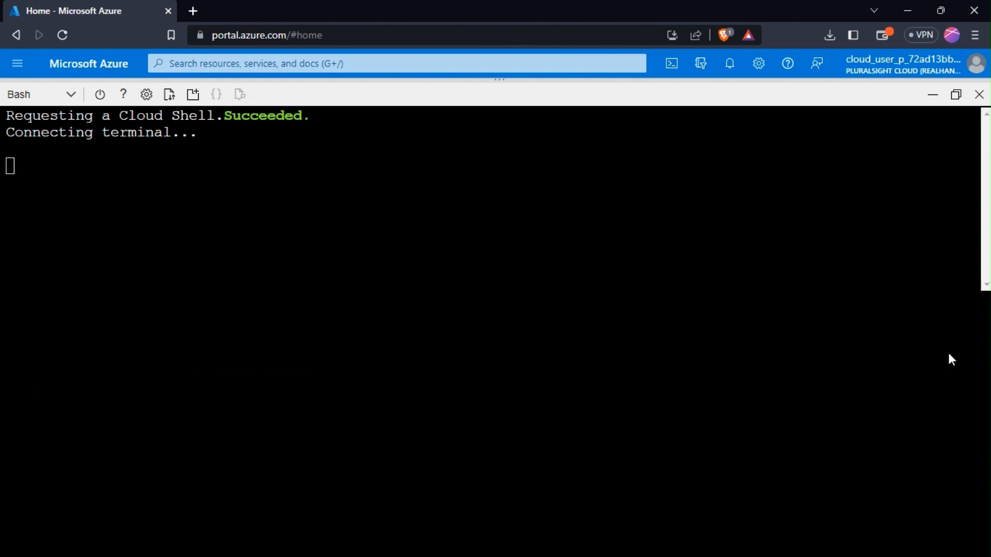
pyautogui.write('cle')
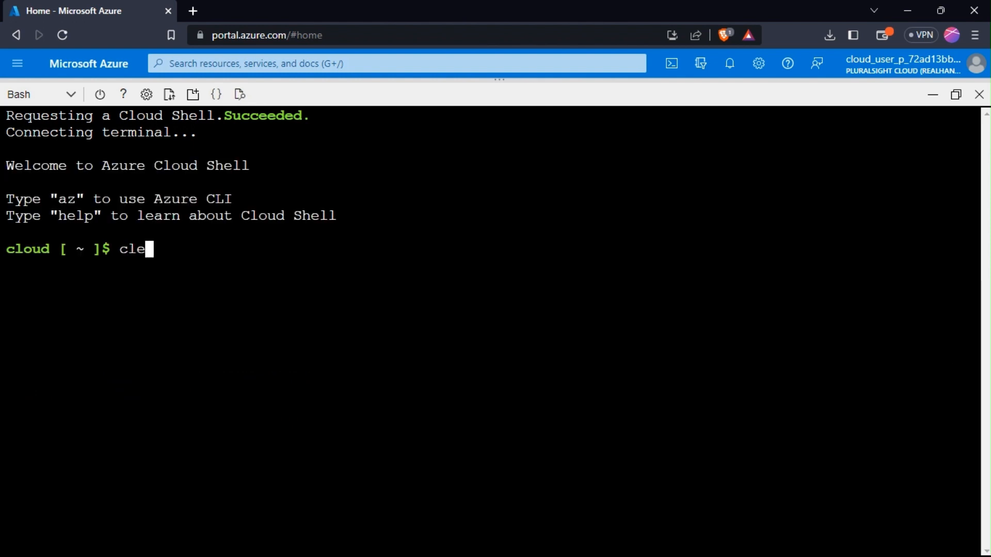
pyautogui.write('ar')
pyautogui.press('Return')
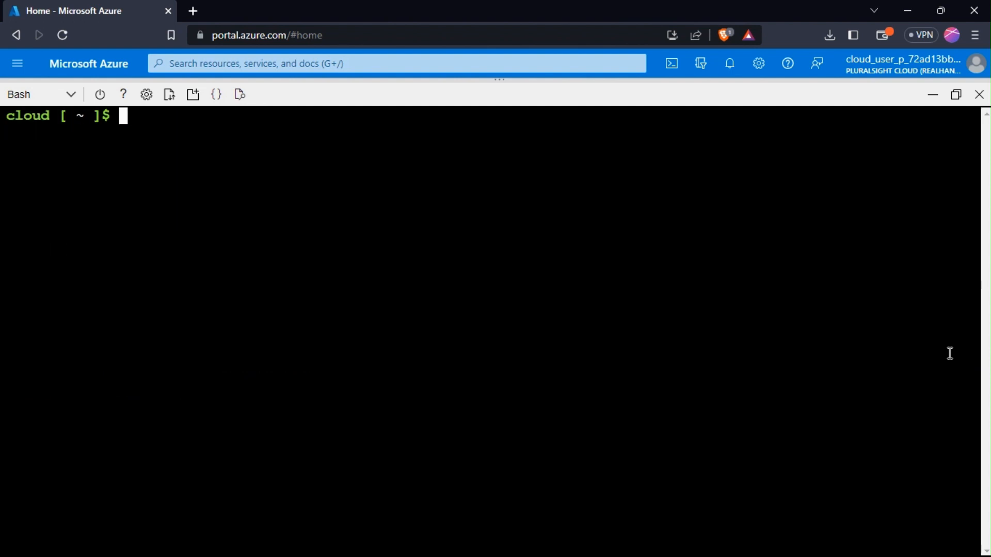
# Run az group list and copy the playground-sandbox resource group's name from the output
pyautogui.write('az group ')
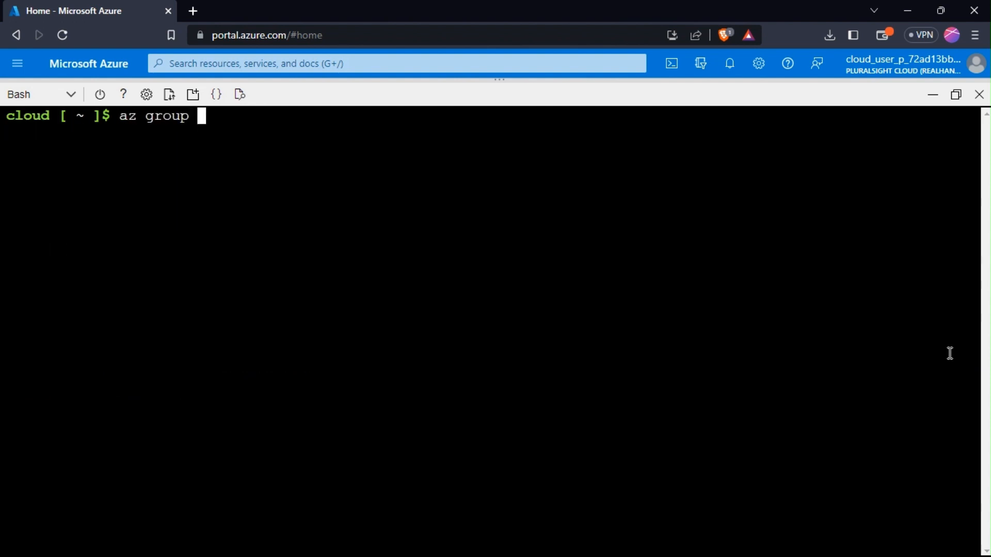
pyautogui.write('list')
pyautogui.press('Return')
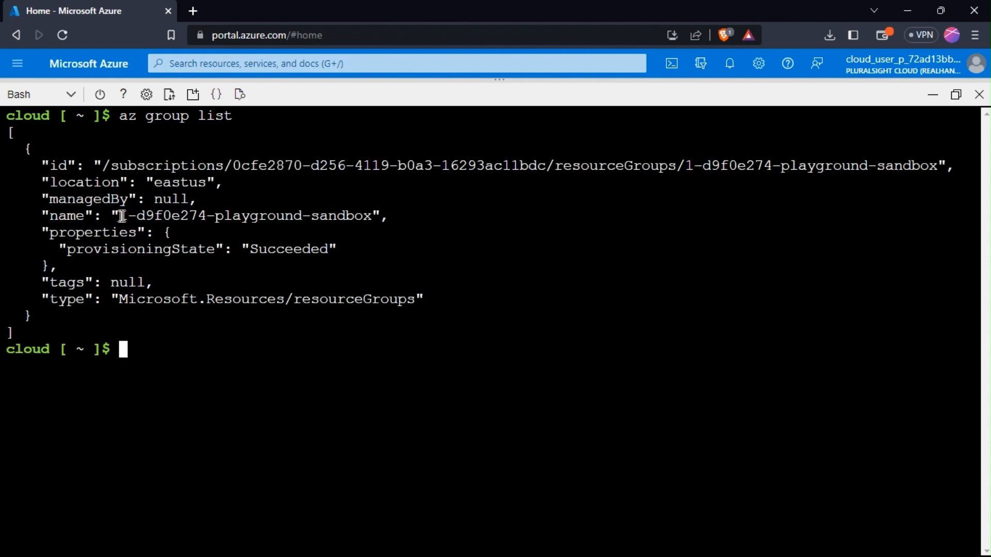
pyautogui.moveTo(121, 216); pyautogui.dragTo(371, 217)
pyautogui.rightClick(392, 224)
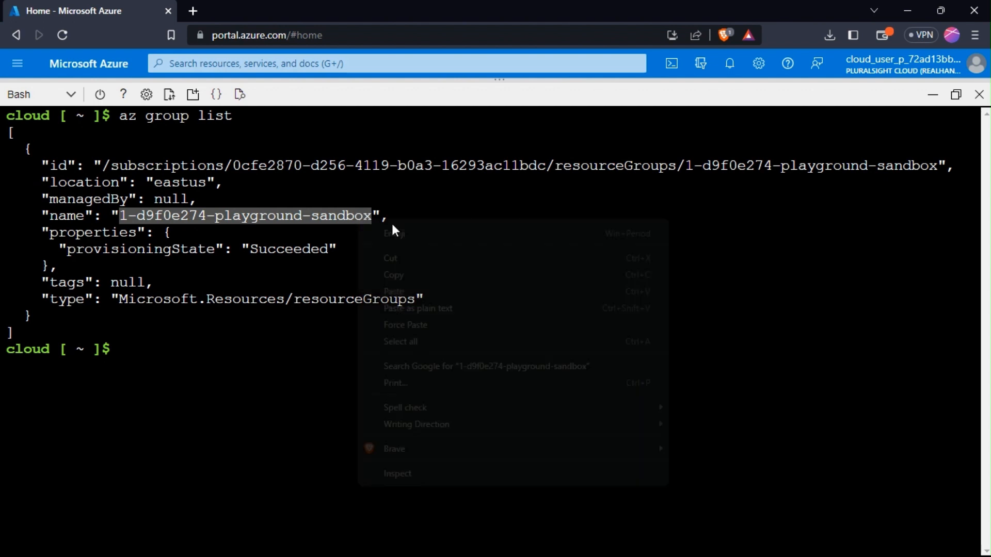
pyautogui.click(415, 274)
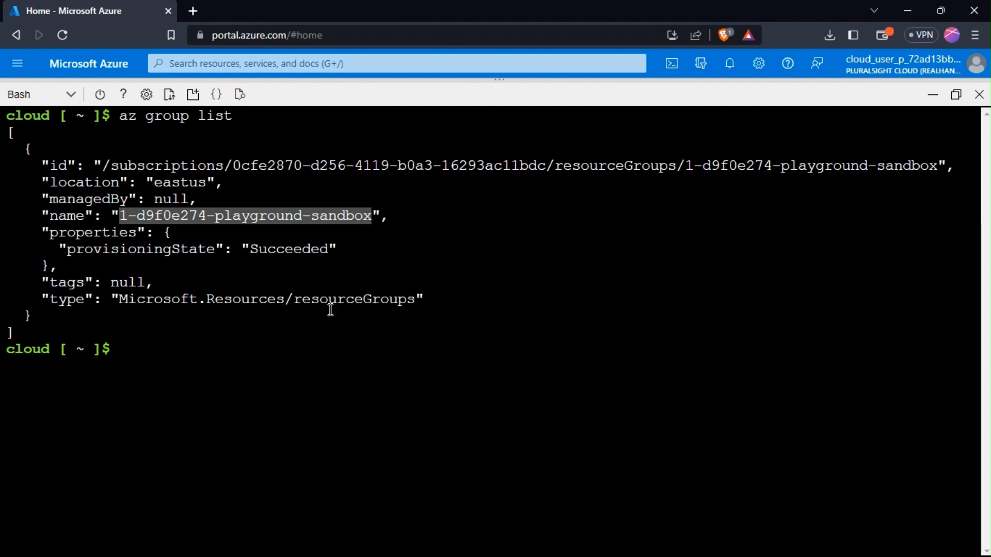
# Recall and erase the previous command, and run clear to empty the terminal
pyautogui.press('Up')
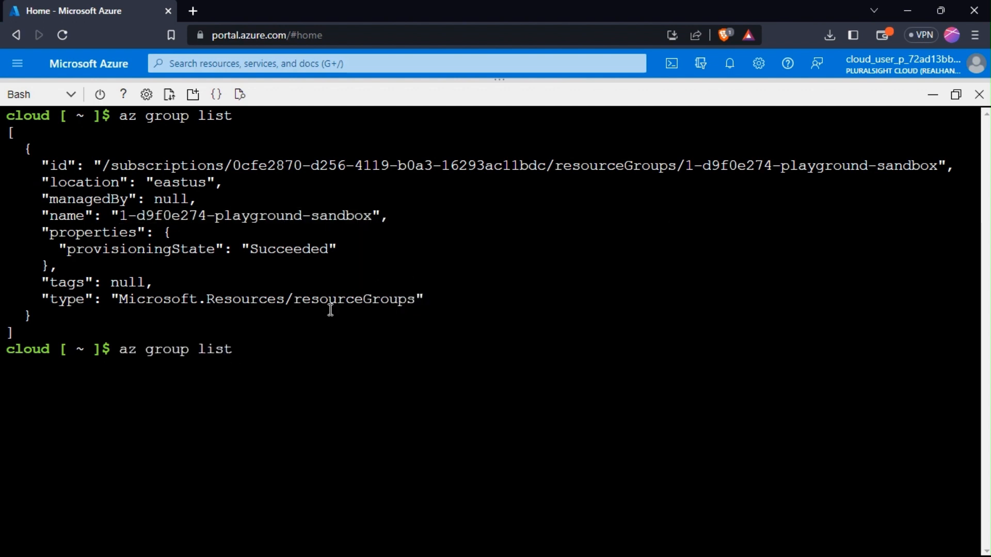
pyautogui.press('BackSpace')
pyautogui.press('BackSpace')
pyautogui.press('BackSpace')
pyautogui.press('BackSpace')
pyautogui.press('BackSpace')
pyautogui.press('BackSpace')
pyautogui.press('BackSpace')
pyautogui.press('BackSpace')
pyautogui.press('BackSpace')
pyautogui.press('BackSpace')
pyautogui.press('BackSpace')
pyautogui.press('BackSpace')
pyautogui.press('BackSpace')
pyautogui.write('clear')
pyautogui.press('Return')
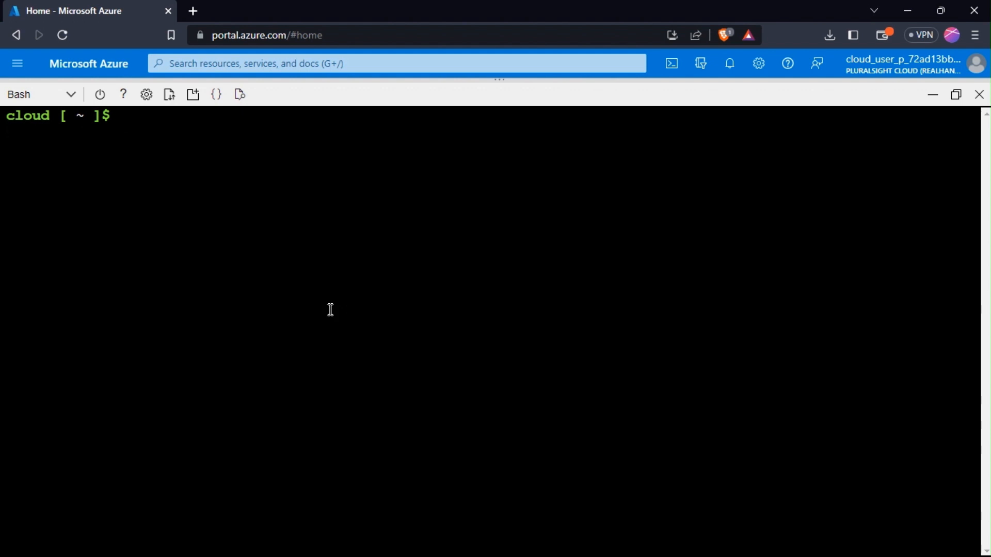
# Enter az vm create with -g 1-d9f0e274-playground-sandbox, -n vm1 and --image UbuntuLTS, without running it
pyautogui.write('az vm create -g')
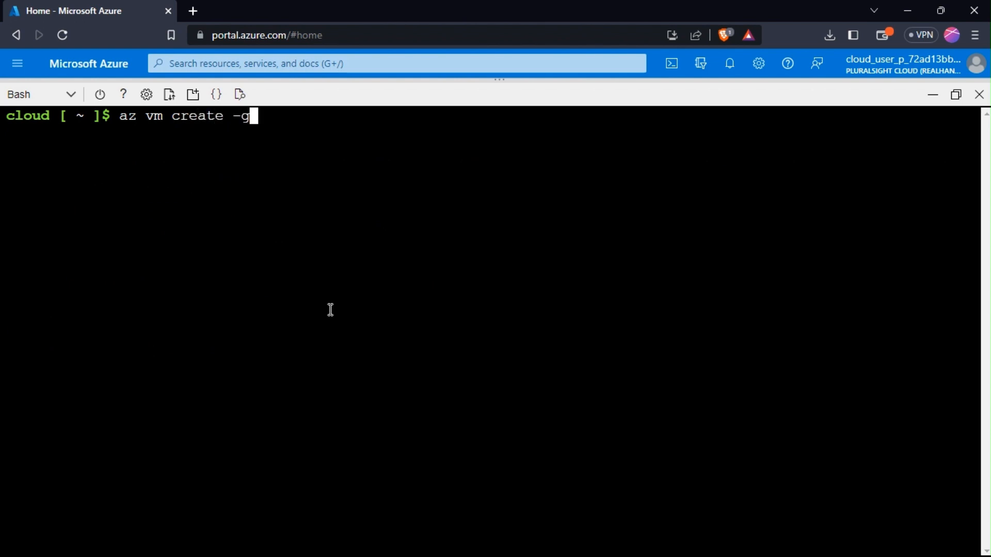
pyautogui.rightClick(264, 116)
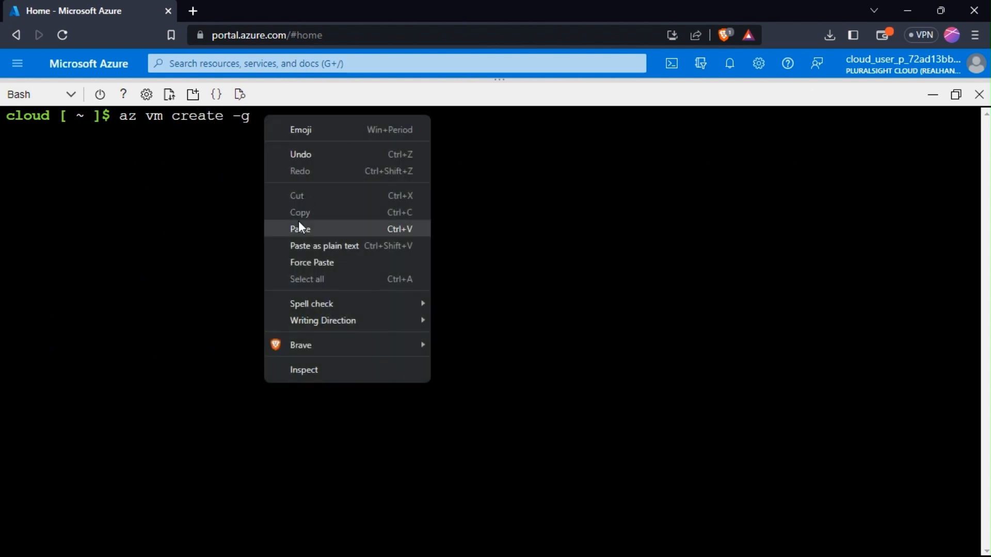
pyautogui.click(298, 222)
pyautogui.write('-n')
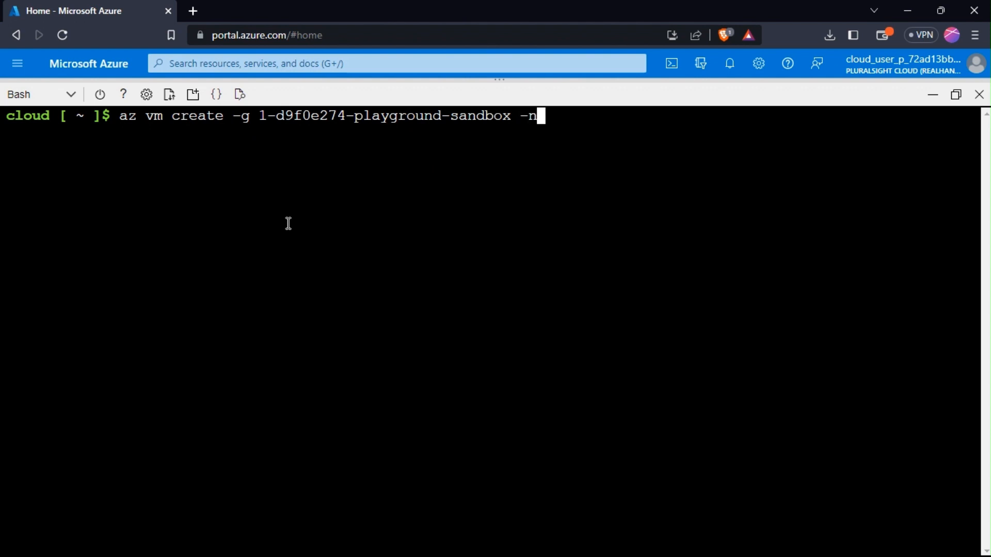
pyautogui.write(' vm1 --ima')
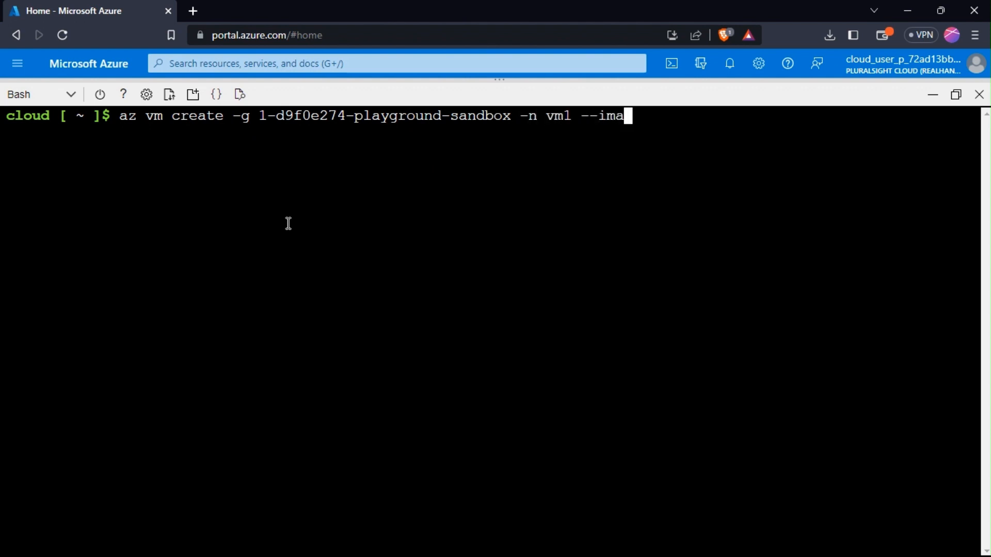
pyautogui.write('ge Ubun')
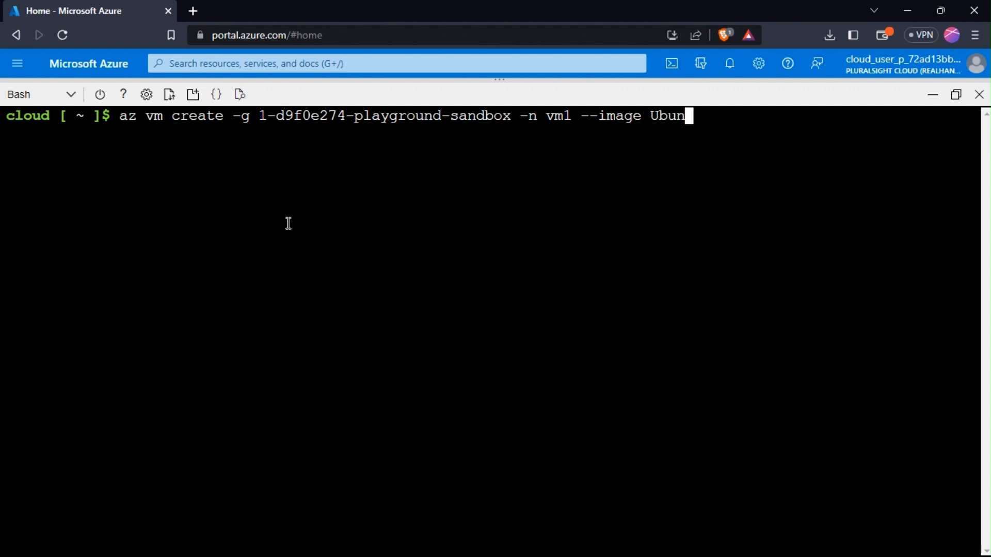
pyautogui.write('tuLTS --')
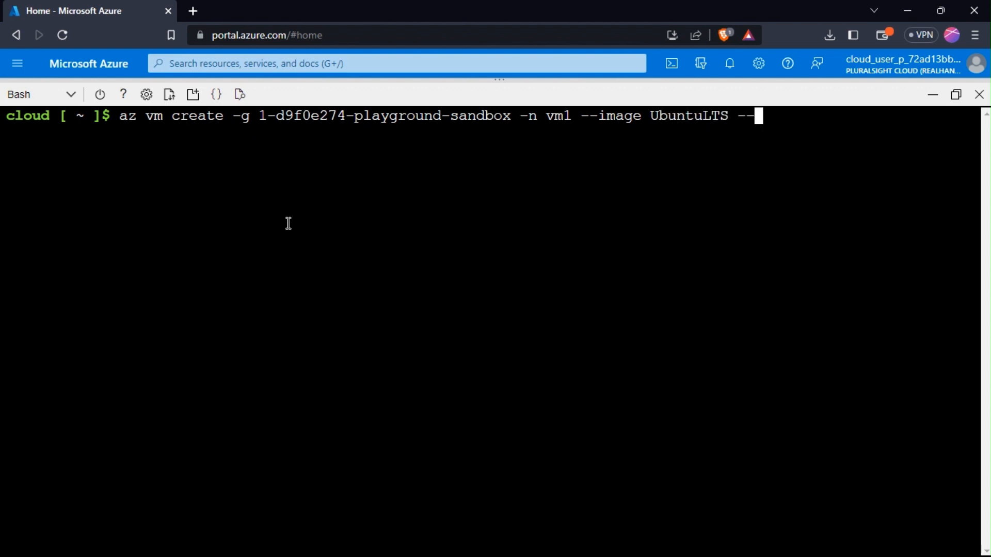
# Complete the az vm create command with the admin's name after --admin-username, plus --generate-ssh-keys and --no-wait, and run it for vm1
pyautogui.write('admo')
pyautogui.press('BackSpace')
pyautogui.write('in-userna')
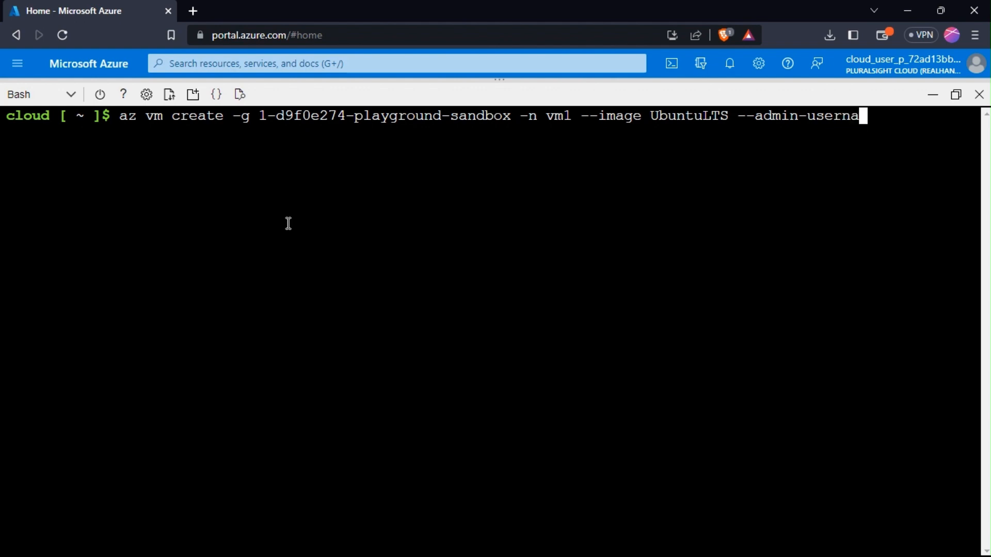
pyautogui.write('me le')
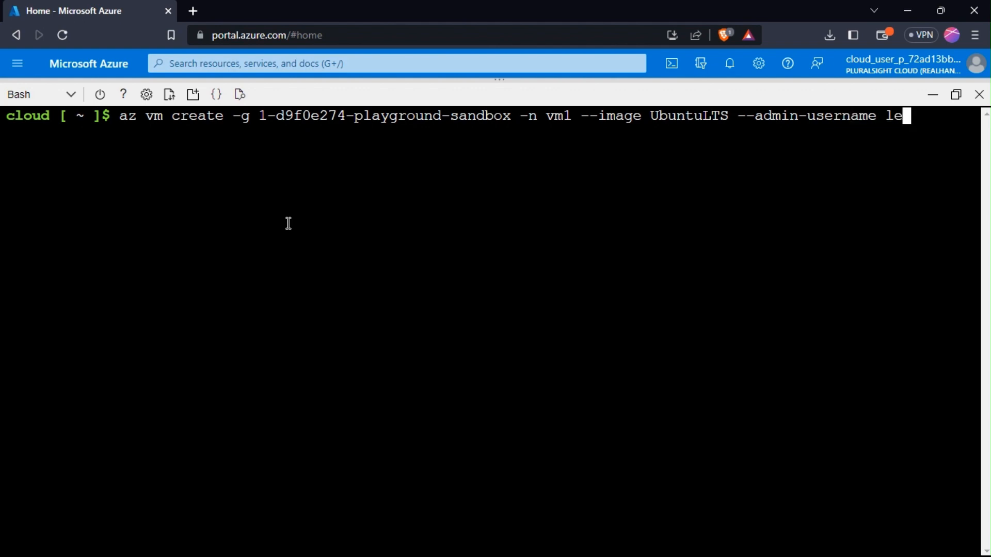
pyautogui.write('setja ')
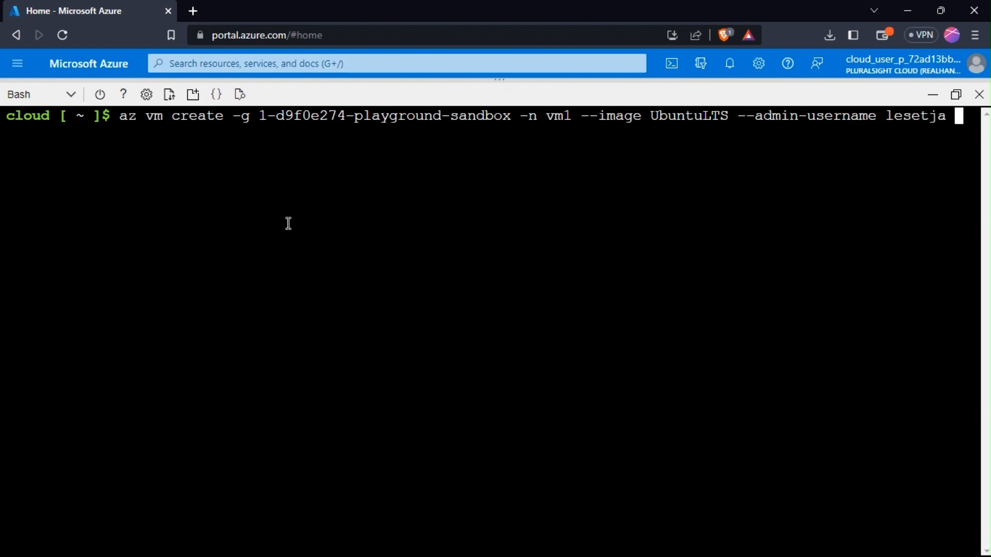
pyautogui.write('--generate')
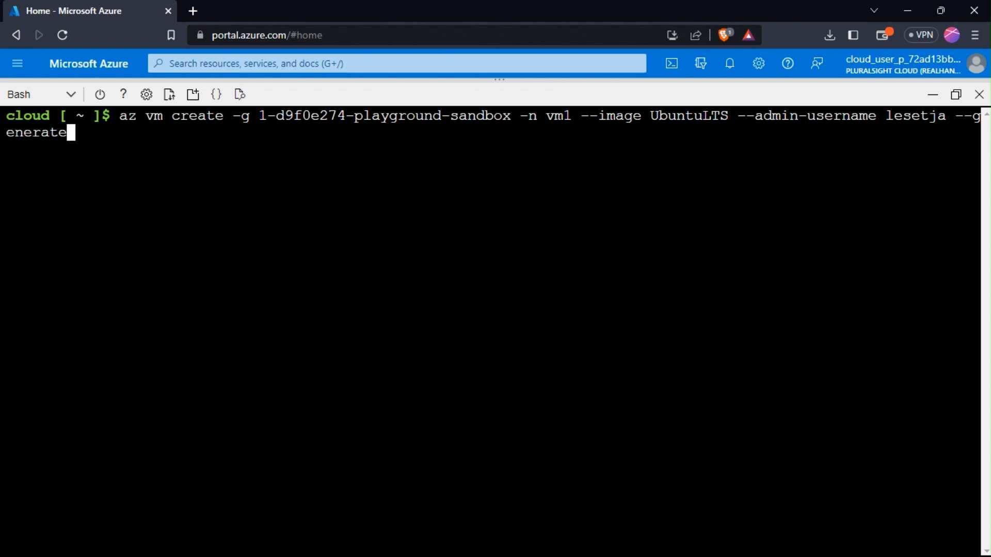
pyautogui.write('-ssh-keys ')
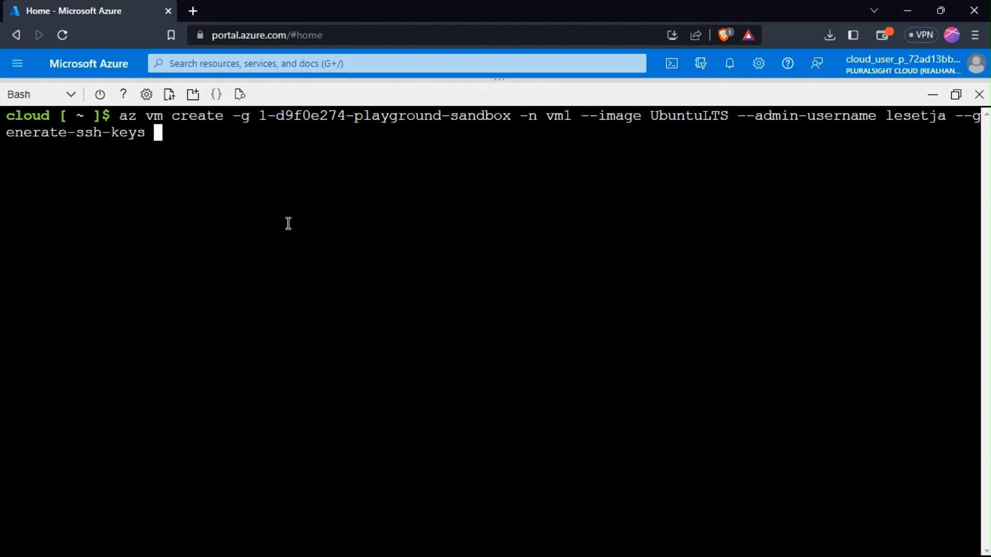
pyautogui.write('--no-wait')
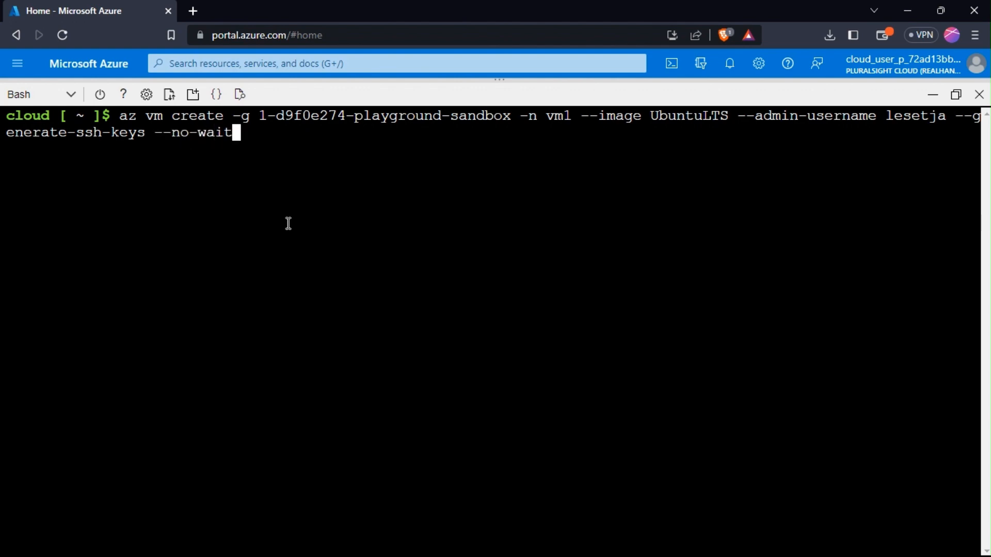
pyautogui.press('Return')
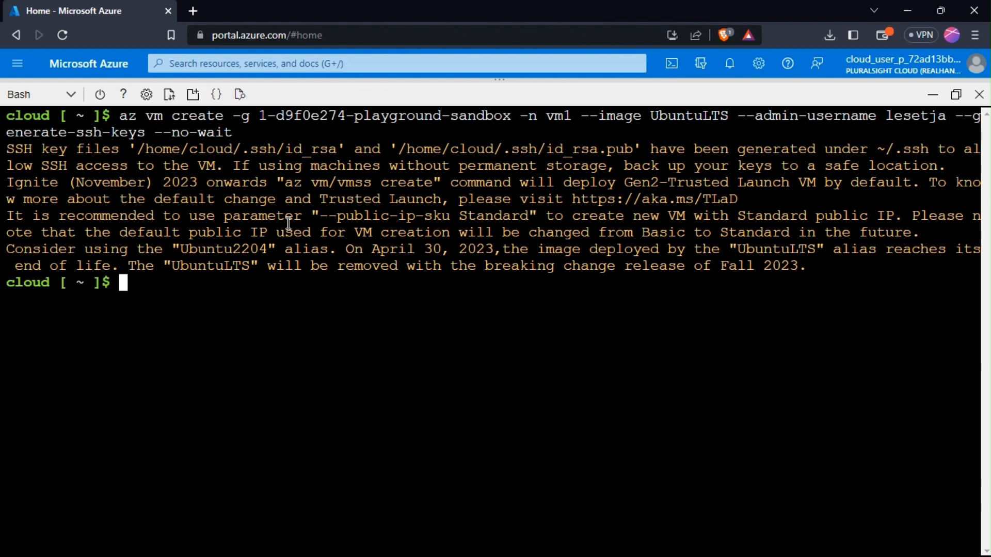
# Recall the az vm create command, change the machine name to vm2, and run it with the other options kept
pyautogui.press('Up')
pyautogui.press('Left')
pyautogui.press('Left')
pyautogui.press('Left')
pyautogui.press('Left')
pyautogui.press('Left')
pyautogui.press('Left')
pyautogui.press('Left')
pyautogui.press('Left')
pyautogui.press('Left')
pyautogui.press('Left')
pyautogui.press('Left')
pyautogui.press('Left')
pyautogui.press('Left')
pyautogui.press('Left')
pyautogui.press('Left')
pyautogui.press('Left')
pyautogui.press('Left')
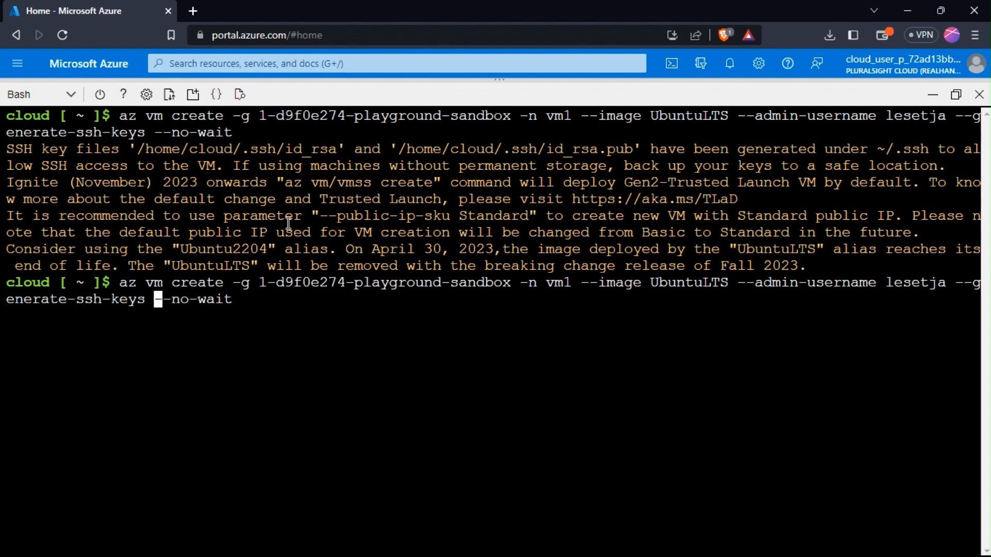
pyautogui.press('Left')
pyautogui.press('Left')
pyautogui.press('Left')
pyautogui.press('Left')
pyautogui.press('Left')
pyautogui.press('Left')
pyautogui.press('Left')
pyautogui.press('Left')
pyautogui.press('Left')
pyautogui.press('Left')
pyautogui.press('Left')
pyautogui.press('Left')
pyautogui.press('Left')
pyautogui.press('Left')
pyautogui.press('Left')
pyautogui.press('Left')
pyautogui.press('Left')
pyautogui.press('Left')
pyautogui.press('Left')
pyautogui.press('Left')
pyautogui.press('Right')
pyautogui.press('BackSpace')
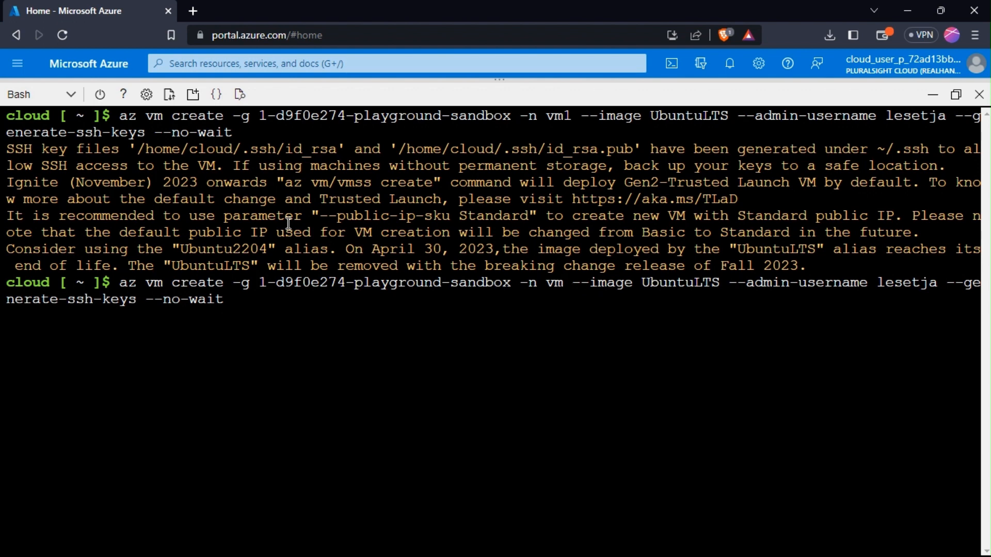
pyautogui.write('2')
pyautogui.press('Return')
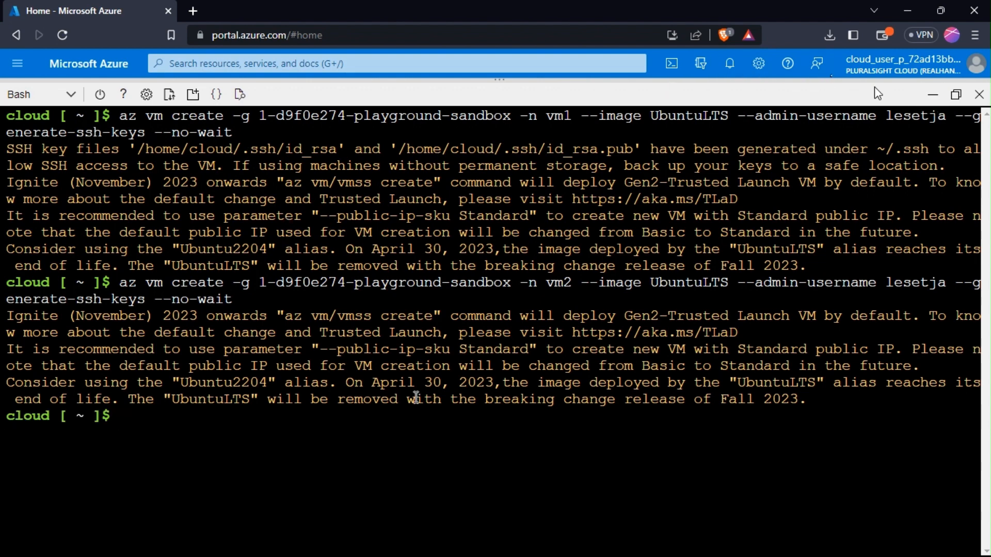
# Minimize Cloud Shell and check the portal's Virtual machines list for the machines being created
pyautogui.click(933, 95)
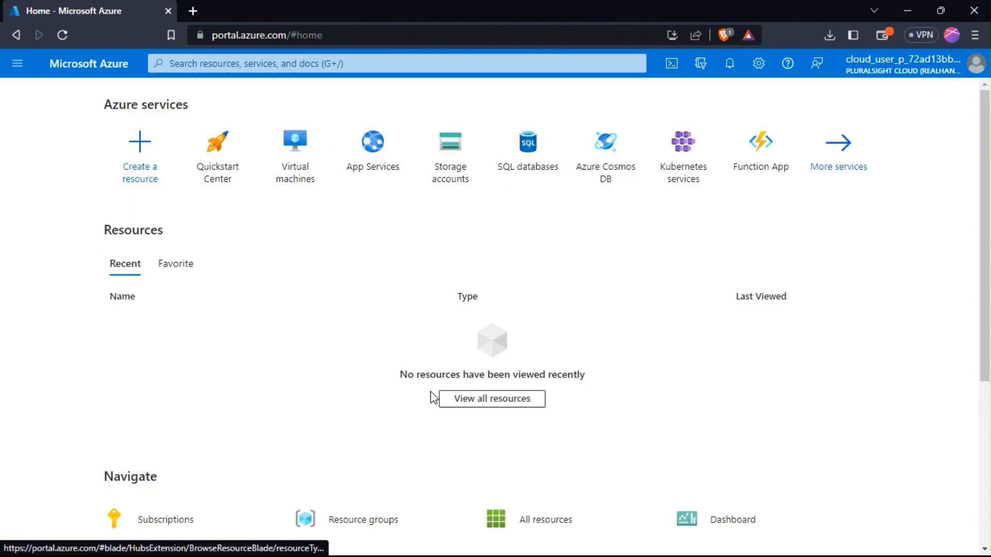
pyautogui.click(305, 151)
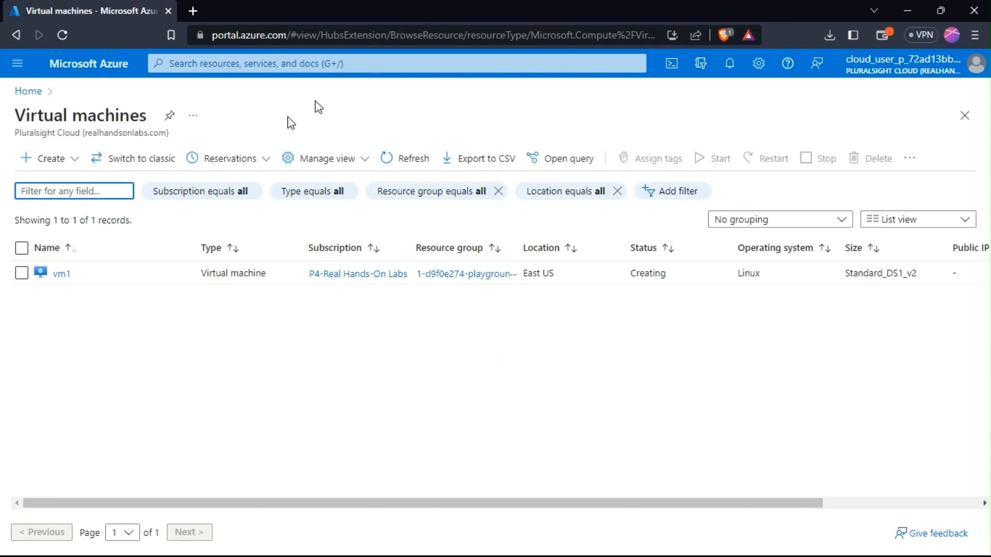
pyautogui.click(681, 76)
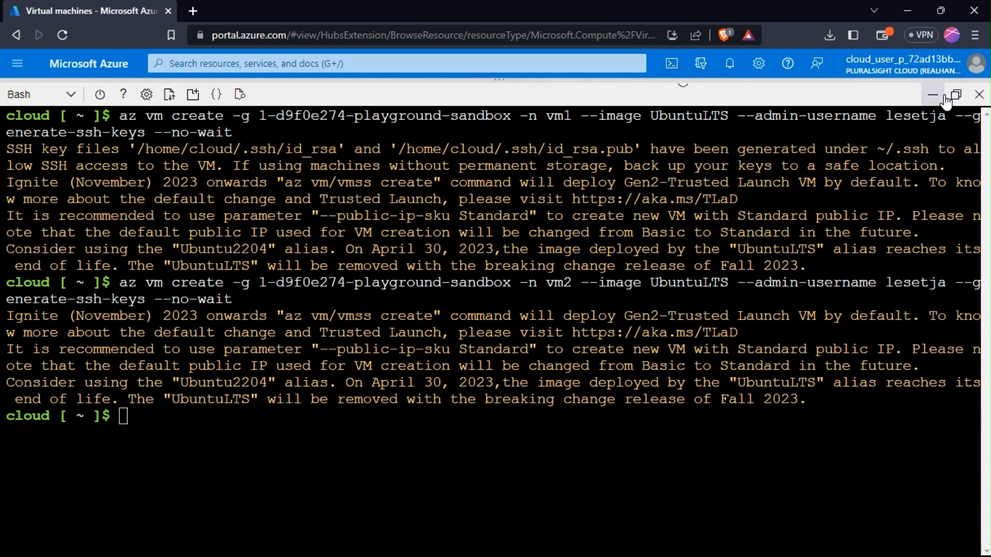
pyautogui.click(941, 96)
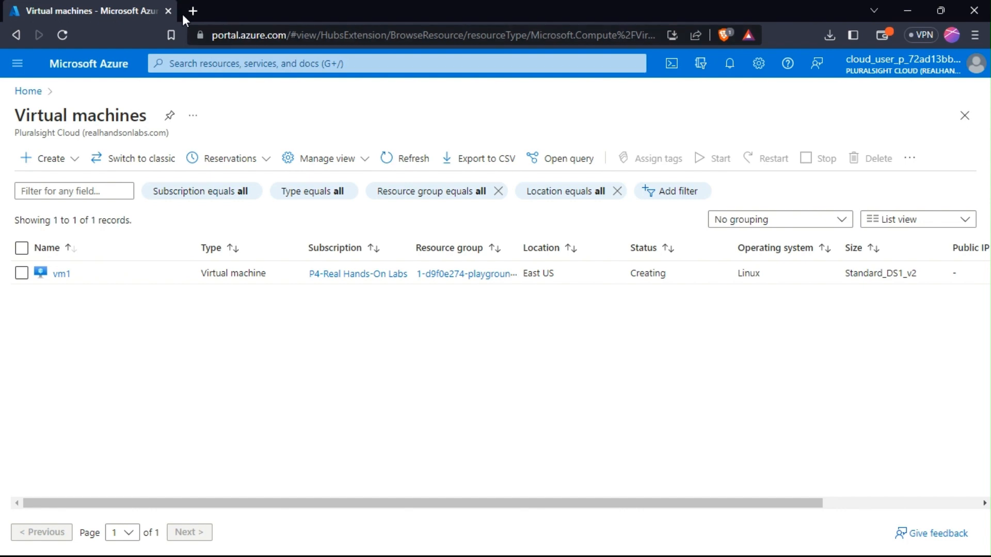
# Reopen Cloud Shell and try to show the public IP addresses by running az network public-ip -o table
pyautogui.click(672, 63)
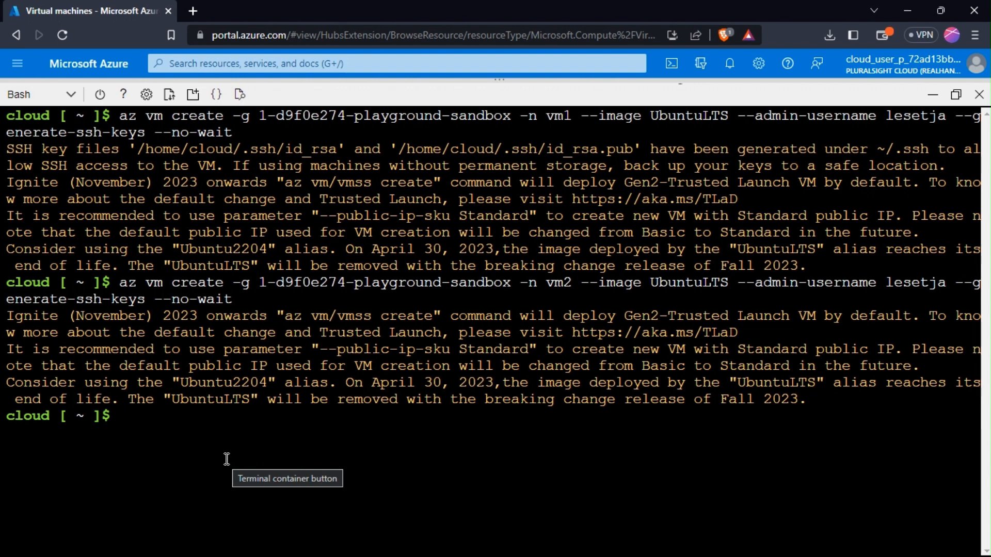
pyautogui.write('az')
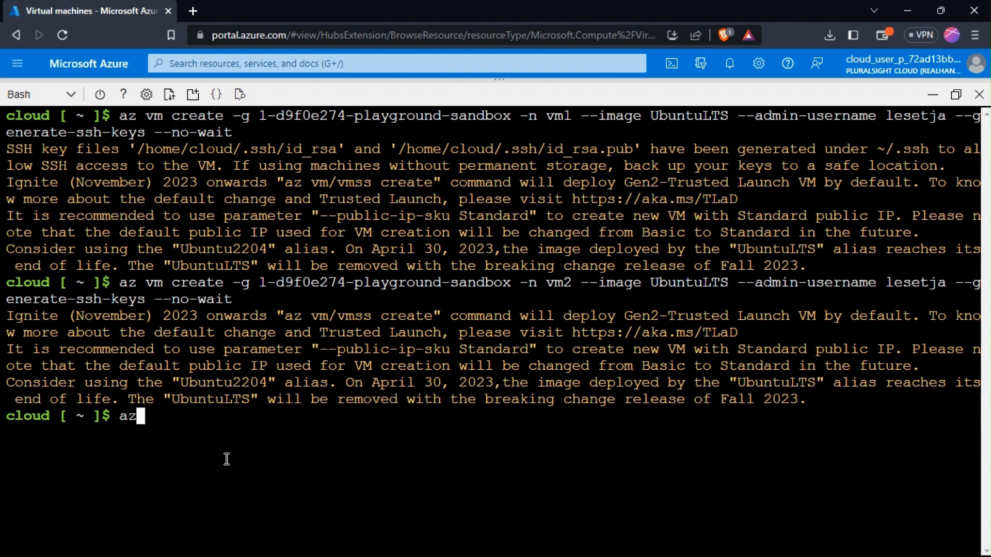
pyautogui.write(' net')
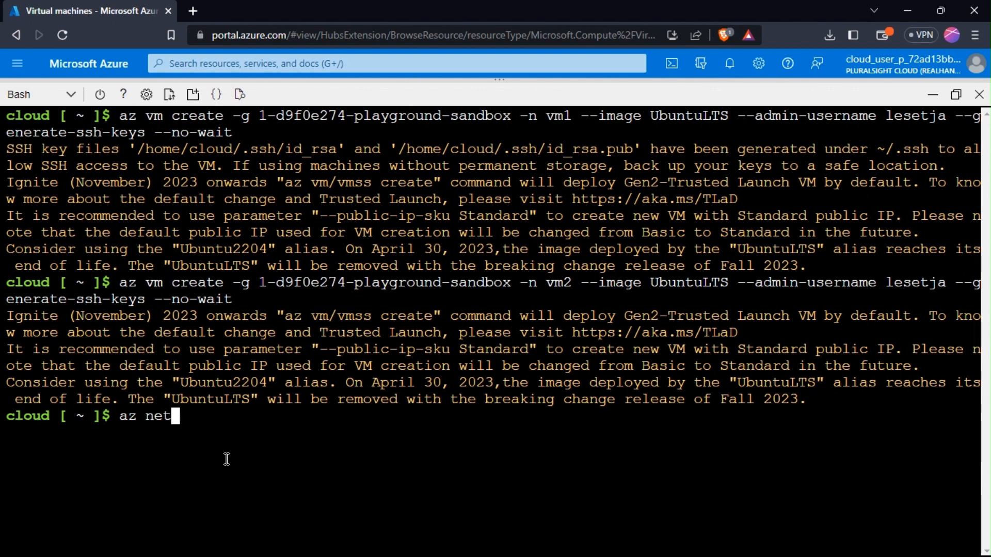
pyautogui.write('work')
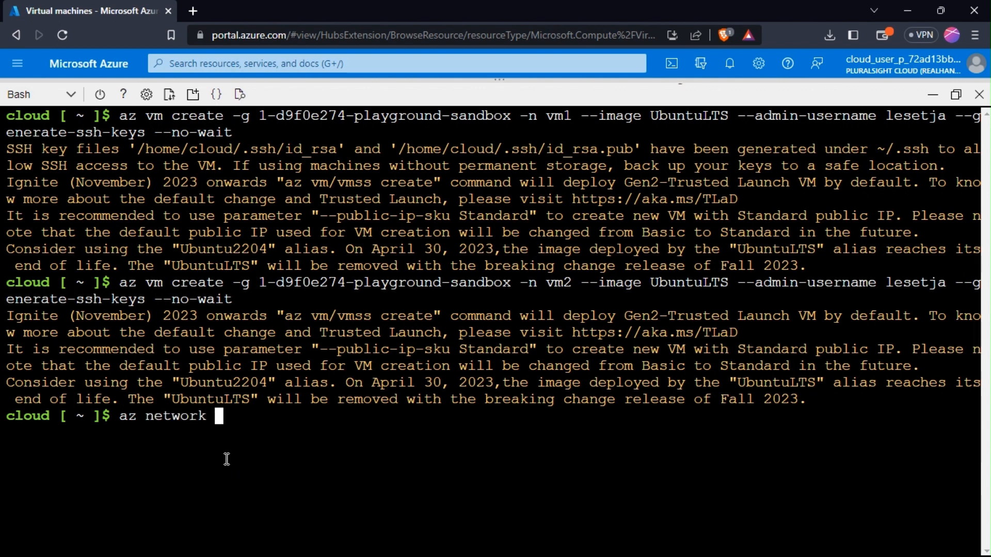
pyautogui.write(' public-')
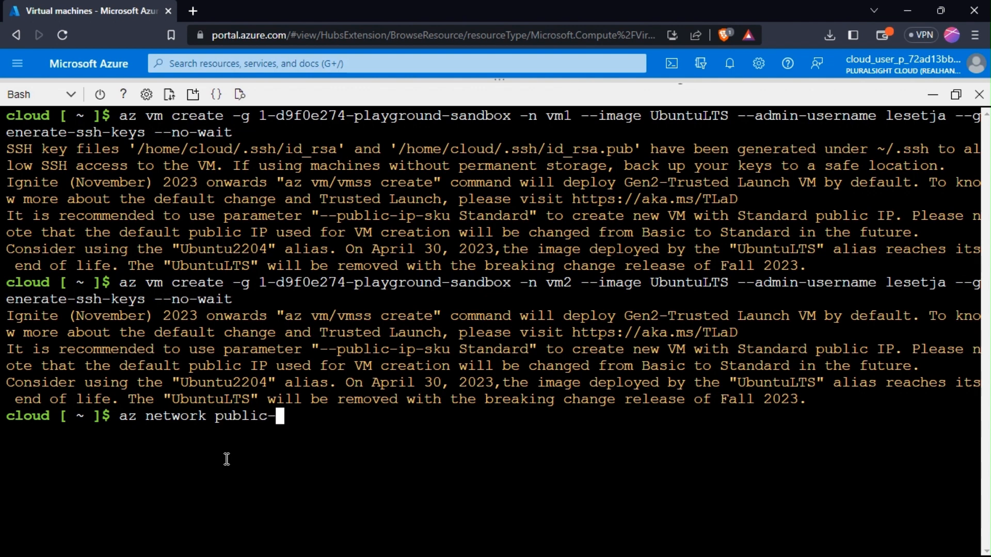
pyautogui.write('ip -o table')
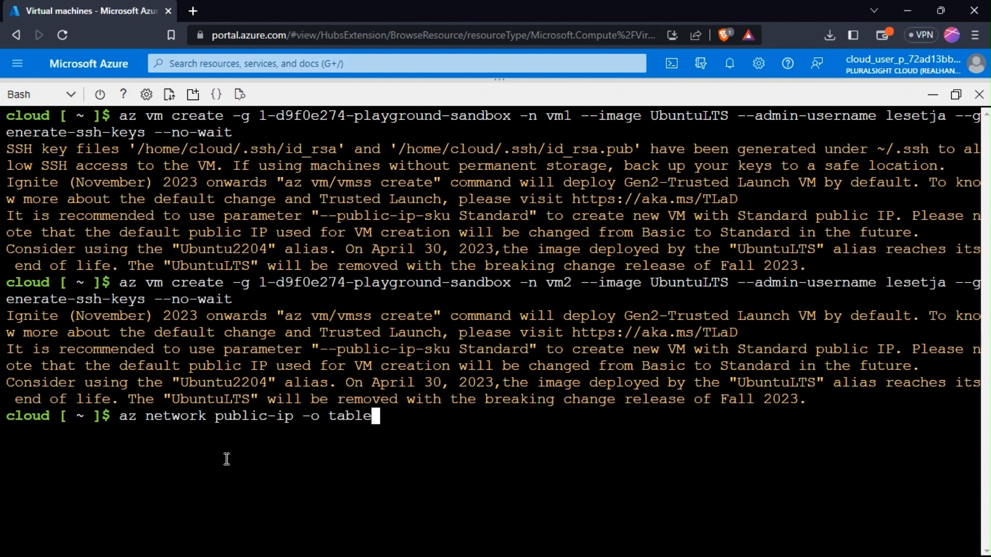
pyautogui.press('Return')
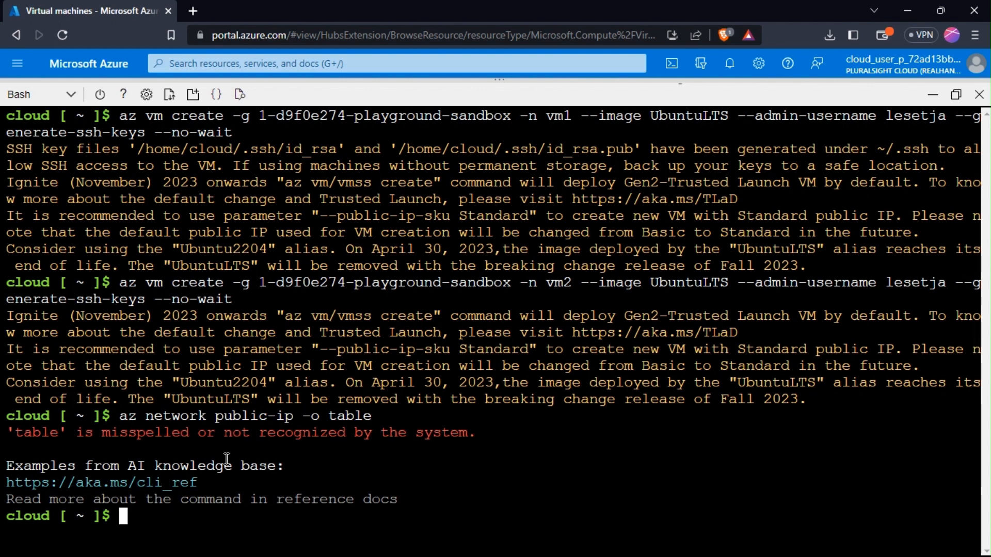
# Recall the public IP command, insert the list subcommand, and run az network public-ip list -o table
pyautogui.press('Up')
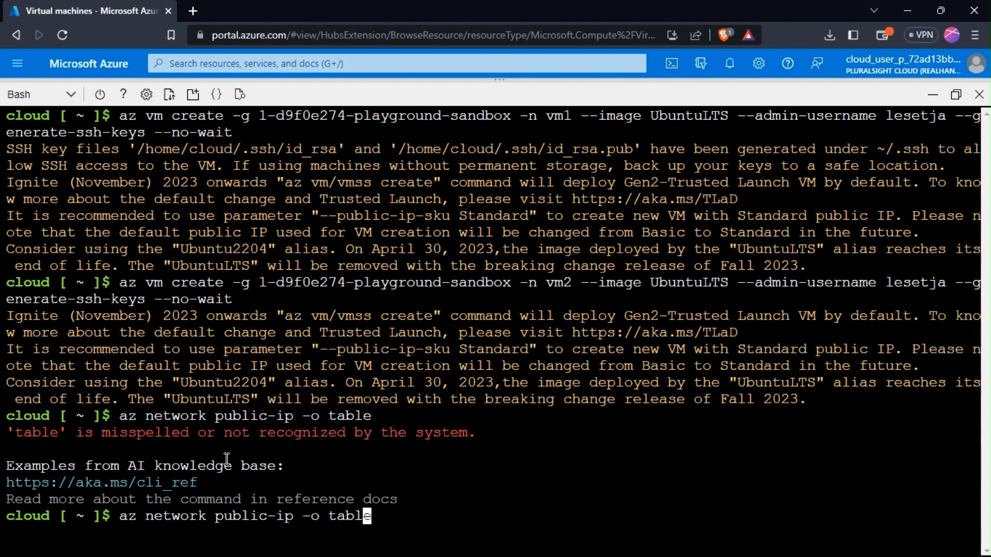
pyautogui.press('Left')
pyautogui.press('Left')
pyautogui.press('Left')
pyautogui.press('Left')
pyautogui.press('Left')
pyautogui.press('Left')
pyautogui.press('Left')
pyautogui.press('Left')
pyautogui.press('Left')
pyautogui.press('Left')
pyautogui.press('Left')
pyautogui.press('Left')
pyautogui.press('Left')
pyautogui.press('Left')
pyautogui.press('Left')
pyautogui.press('Left')
pyautogui.press('Left')
pyautogui.press('Left')
pyautogui.press('Left')
pyautogui.press('Left')
pyautogui.press('Right')
pyautogui.press('Right')
pyautogui.press('Right')
pyautogui.press('Right')
pyautogui.press('Right')
pyautogui.press('Right')
pyautogui.press('Right')
pyautogui.press('Right')
pyautogui.press('Right')
pyautogui.press('Right')
pyautogui.press('Right')
pyautogui.press('Right')
pyautogui.press('Left')
pyautogui.press('Left')
pyautogui.press('Left')
pyautogui.press('Left')
pyautogui.press('Right')
pyautogui.press('Right')
pyautogui.press('Right')
pyautogui.press('Right')
pyautogui.press('Right')
pyautogui.press('Right')
pyautogui.press('Right')
pyautogui.press('Right')
pyautogui.press('Right')
pyautogui.press('Right')
pyautogui.write('list')
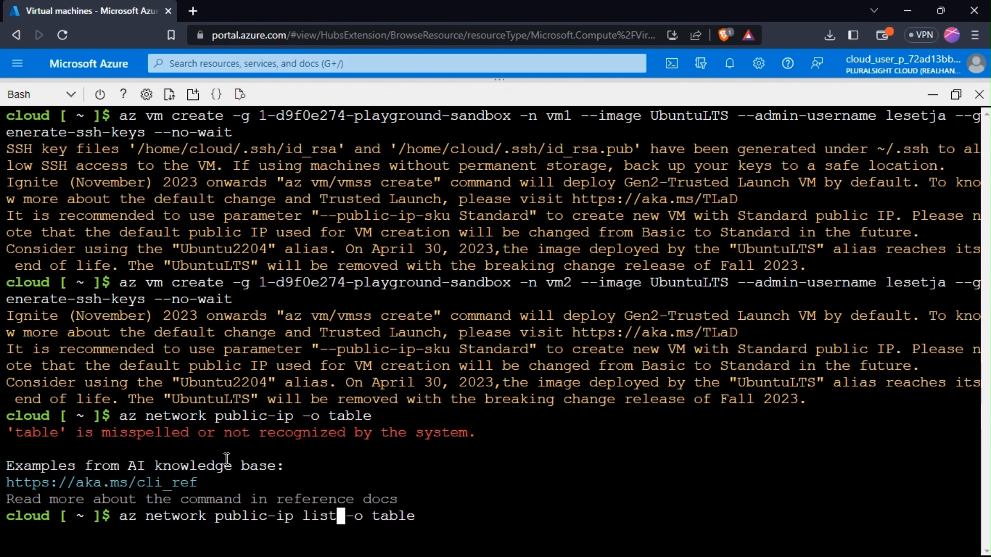
pyautogui.press('Return')
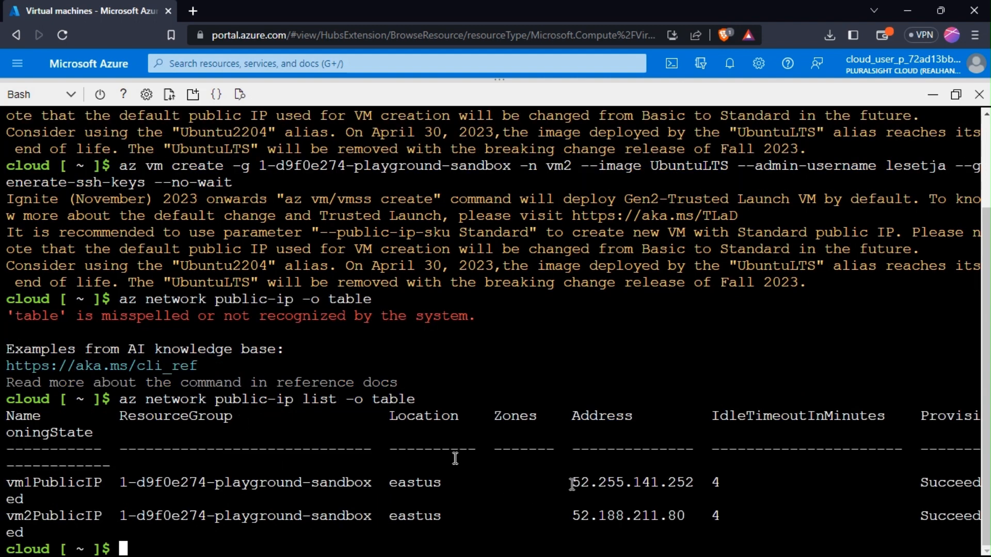
# Connect over SSH as the admin user to vm1's public IP, copied from the table, answering yes to the host authenticity question
pyautogui.moveTo(572, 483); pyautogui.dragTo(691, 483)
pyautogui.rightClick(665, 483)
pyautogui.click(699, 258)
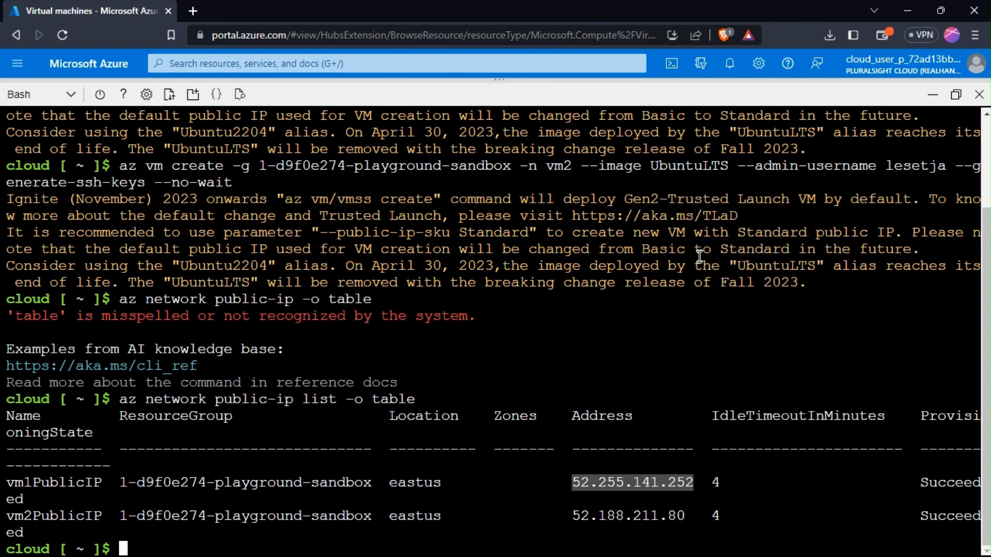
pyautogui.click(123, 548)
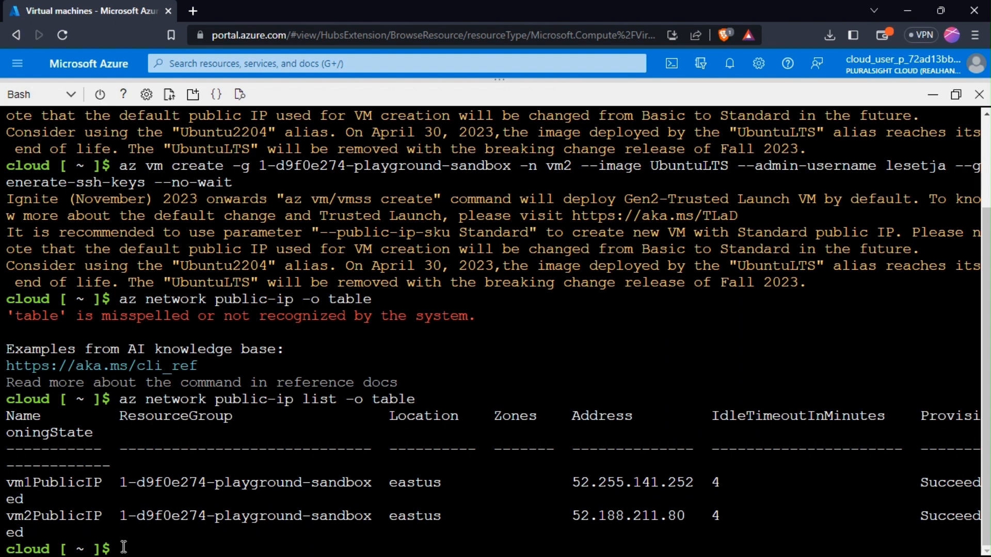
pyautogui.write('ssh leset')
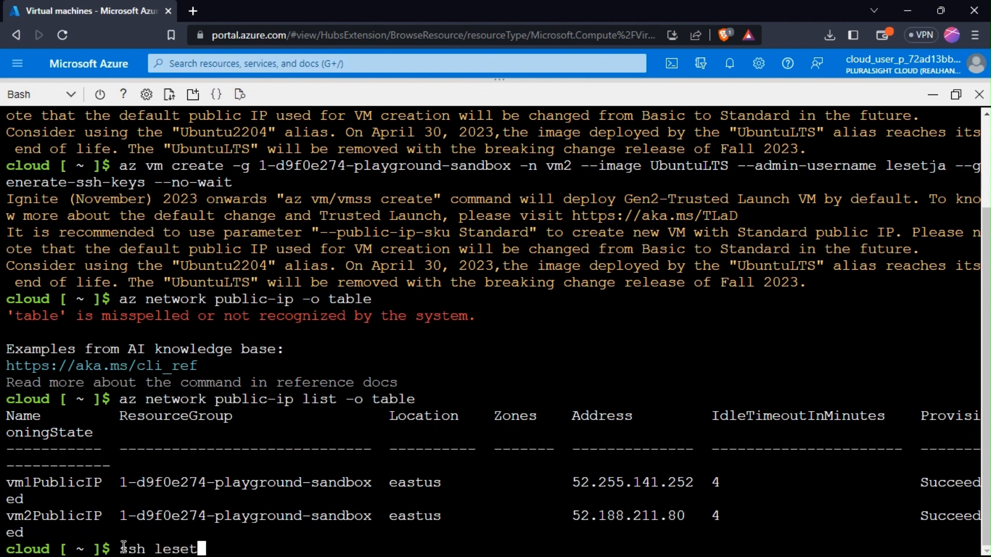
pyautogui.write('ja@')
pyautogui.rightClick(227, 548)
pyautogui.click(272, 395)
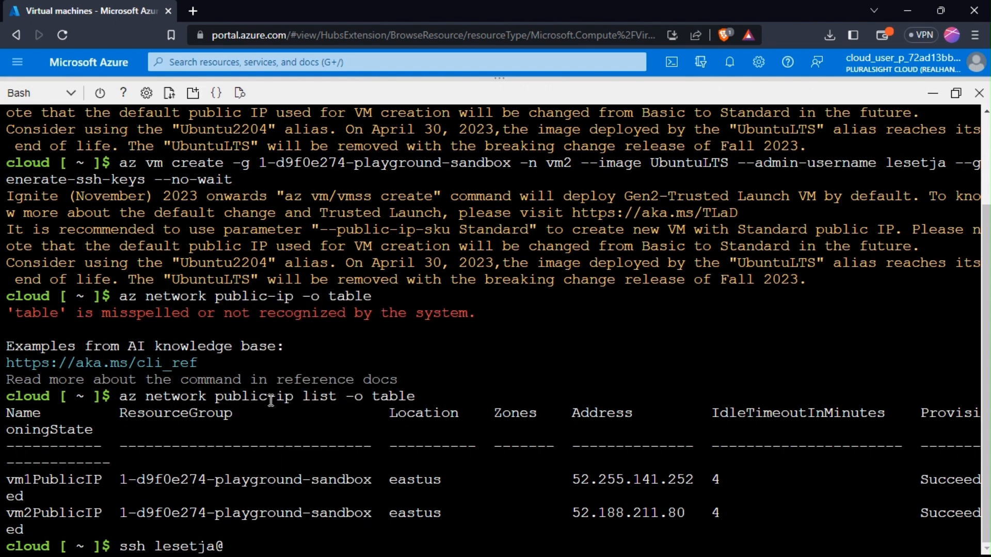
pyautogui.press('Return')
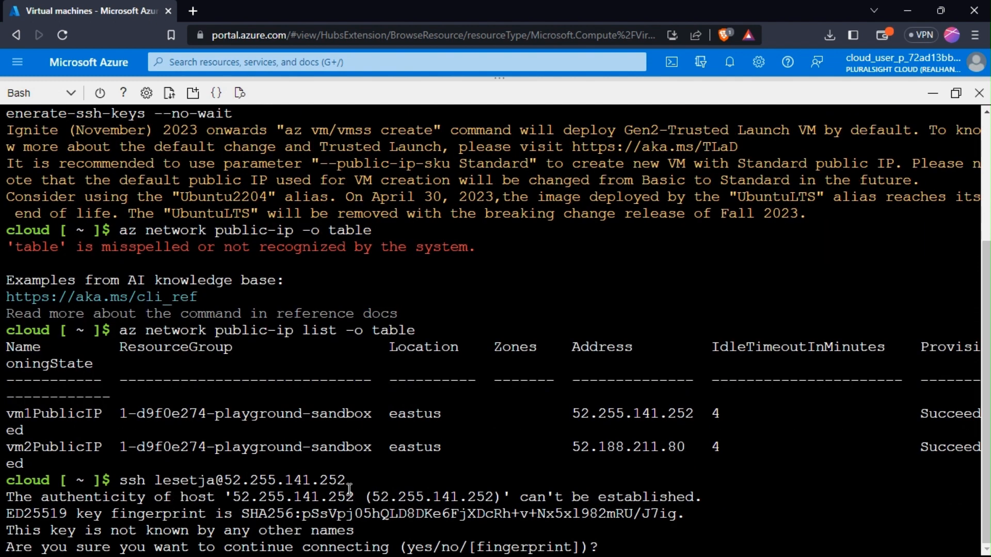
pyautogui.write('yes')
pyautogui.press('Return')
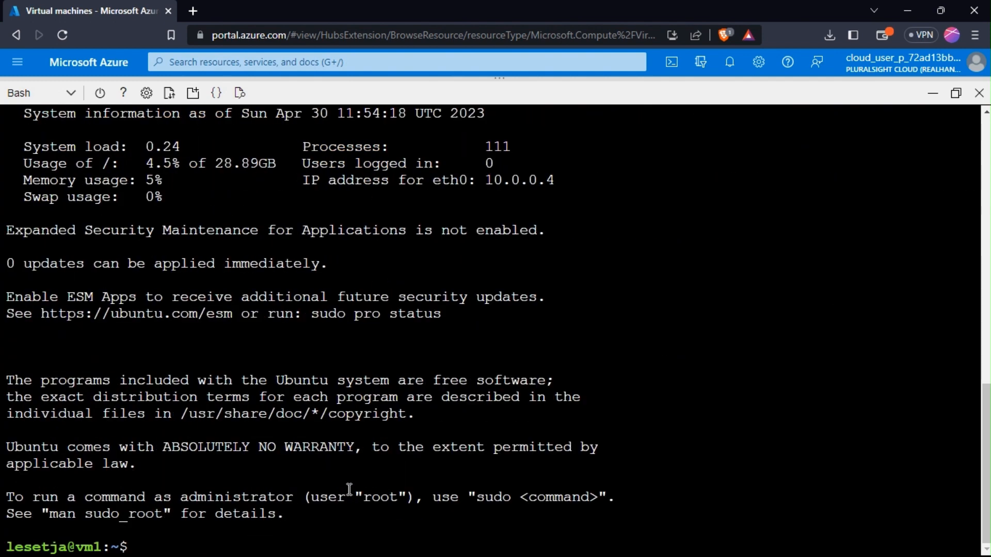
# Refresh the package lists on vm1 by running sudo apt update
pyautogui.write('sudo')
pyautogui.press('BackSpace')
pyautogui.press('BackSpace')
pyautogui.press('BackSpace')
pyautogui.write('o')
pyautogui.press('BackSpace')
pyautogui.write('do apt')
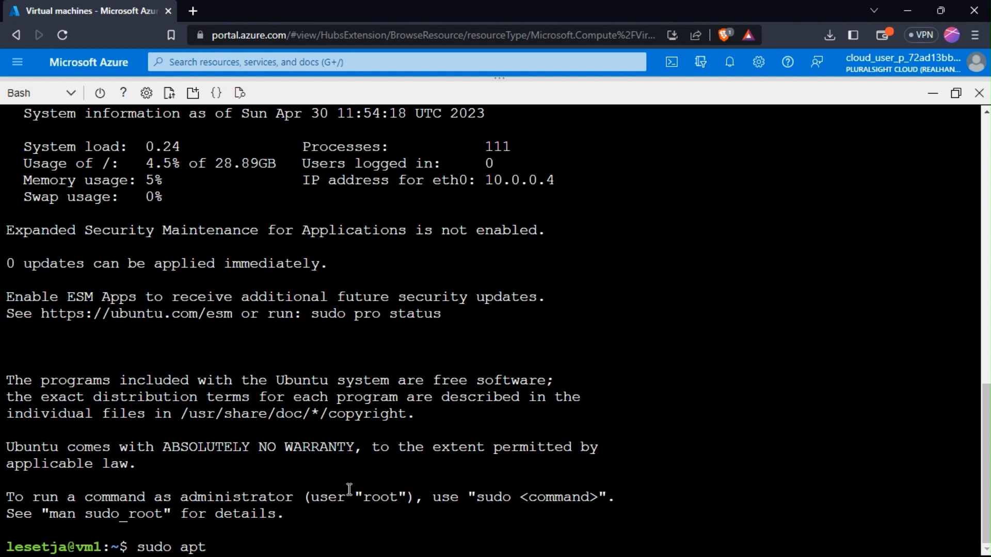
pyautogui.write(' install')
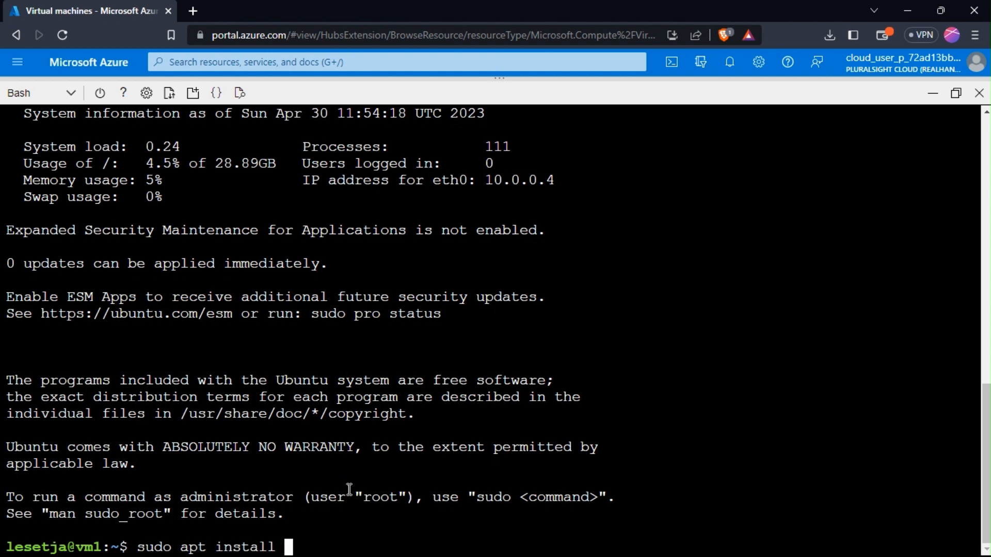
pyautogui.press('BackSpace')
pyautogui.press('BackSpace')
pyautogui.press('BackSpace')
pyautogui.press('BackSpace')
pyautogui.press('BackSpace')
pyautogui.press('BackSpace')
pyautogui.press('BackSpace')
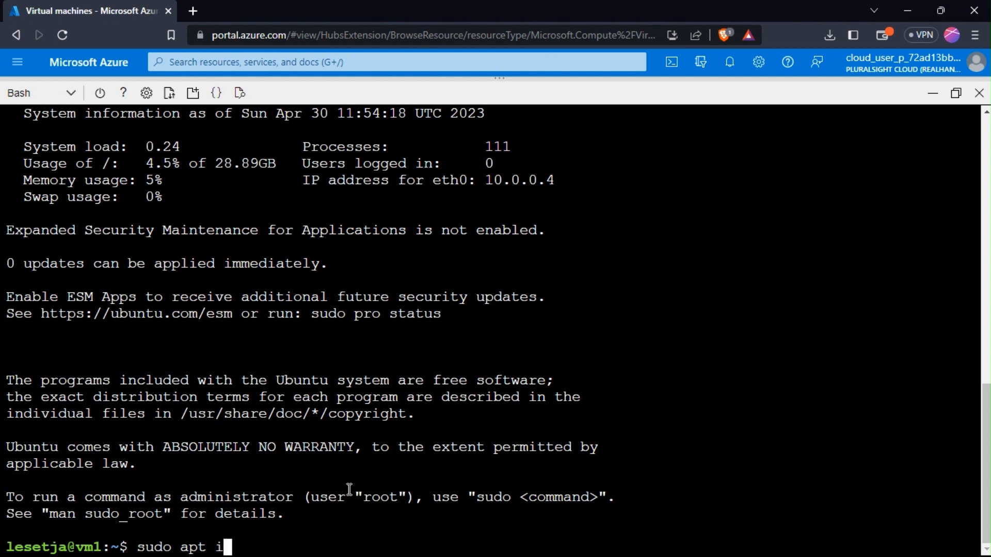
pyautogui.press('BackSpace')
pyautogui.write('update')
pyautogui.press('Return')
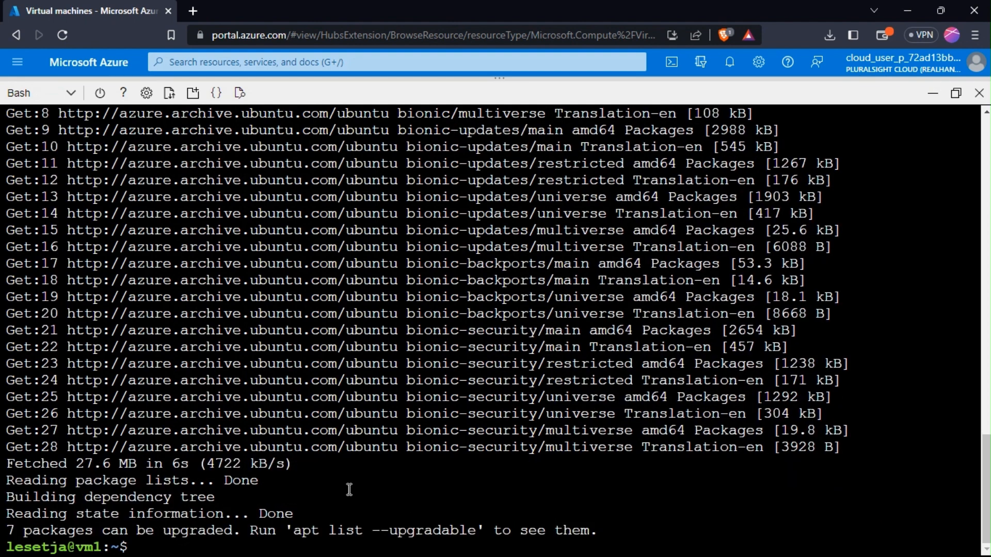
pyautogui.write('sudo apt update\\\\\\\\\\\\\\')
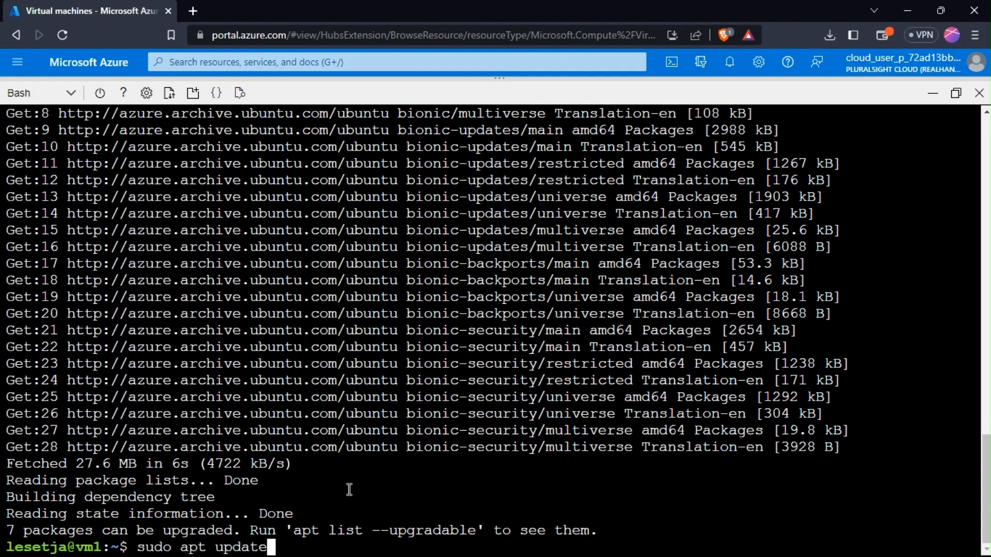
pyautogui.press('BackSpace')
pyautogui.press('BackSpace')
pyautogui.press('BackSpace')
pyautogui.press('BackSpace')
pyautogui.press('BackSpace')
pyautogui.press('BackSpace')
pyautogui.press('BackSpace')
pyautogui.press('BackSpace')
pyautogui.press('BackSpace')
pyautogui.press('BackSpace')
pyautogui.press('BackSpace')
pyautogui.press('BackSpace')
pyautogui.press('BackSpace')
pyautogui.press('BackSpace')
pyautogui.press('BackSpace')
pyautogui.press('BackSpace')
pyautogui.press('BackSpace')
pyautogui.press('BackSpace')
pyautogui.press('BackSpace')
pyautogui.press('BackSpace')
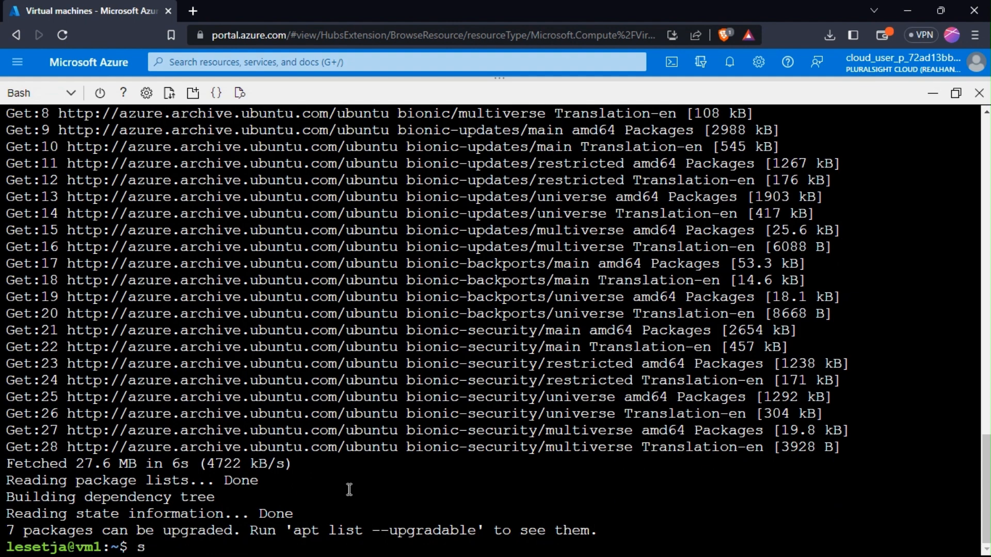
# Install the Apache web server on vm1 by running sudo apt install apache2, answering y to continue
pyautogui.write('udo apt ')
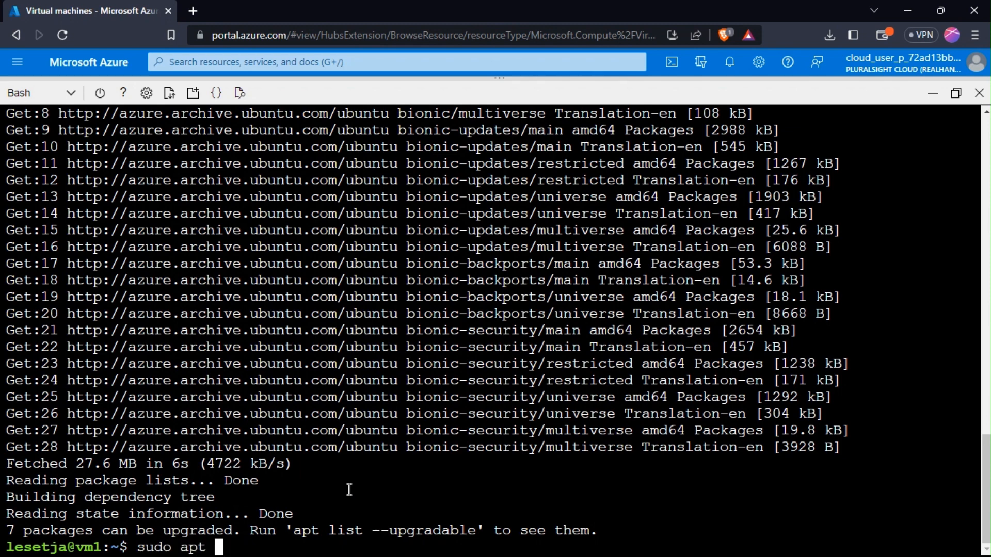
pyautogui.write('instakl')
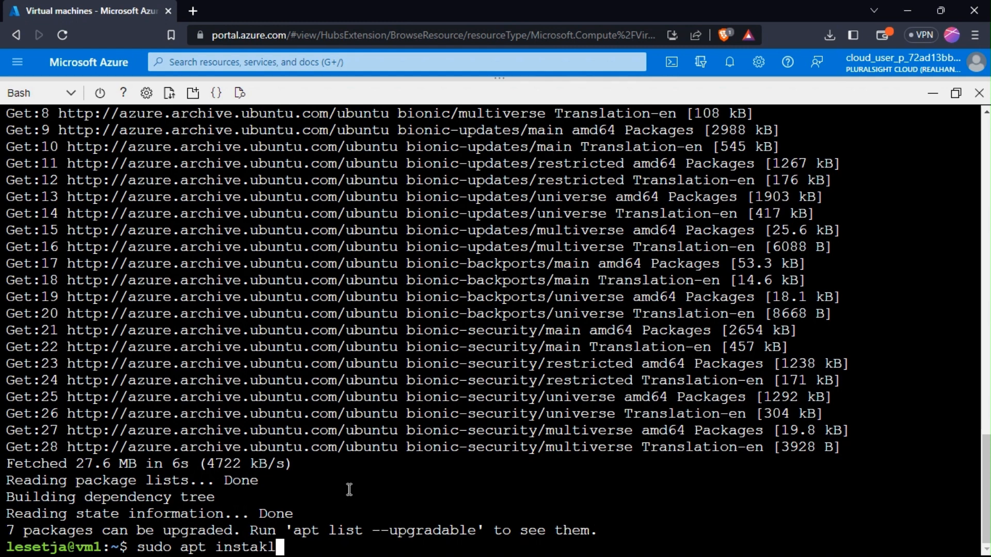
pyautogui.press('BackSpace')
pyautogui.press('BackSpace')
pyautogui.write('ll apaca')
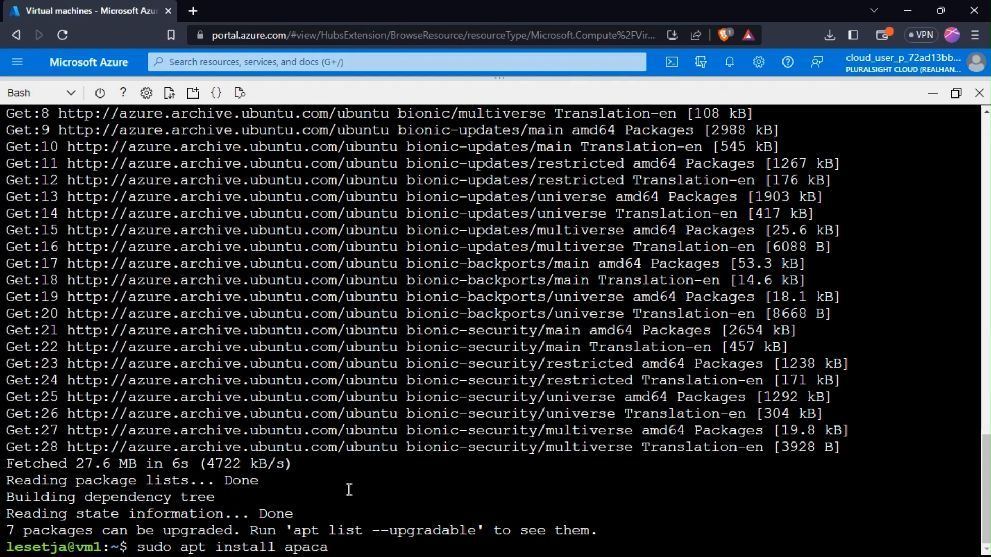
pyautogui.press('BackSpace')
pyautogui.write('h')
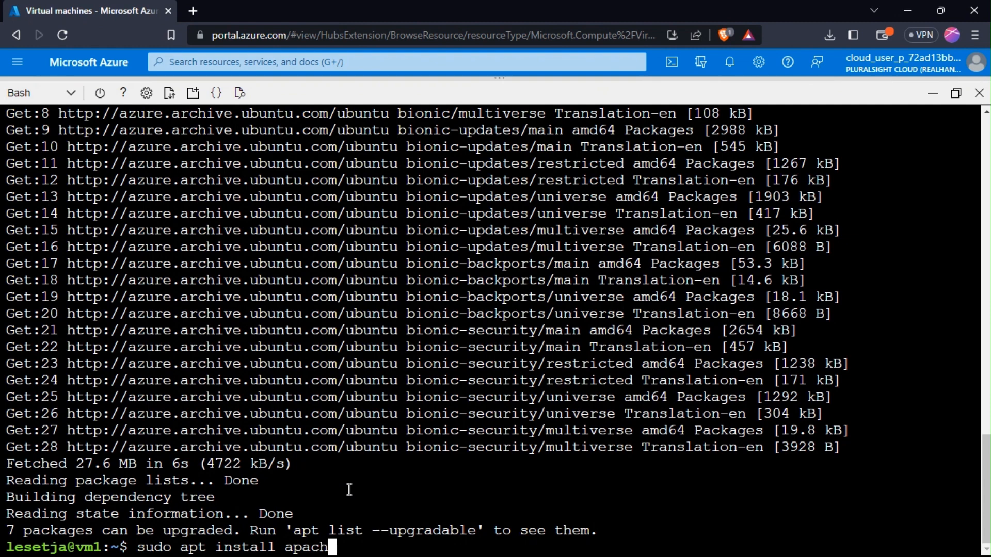
pyautogui.write('e2')
pyautogui.press('Return')
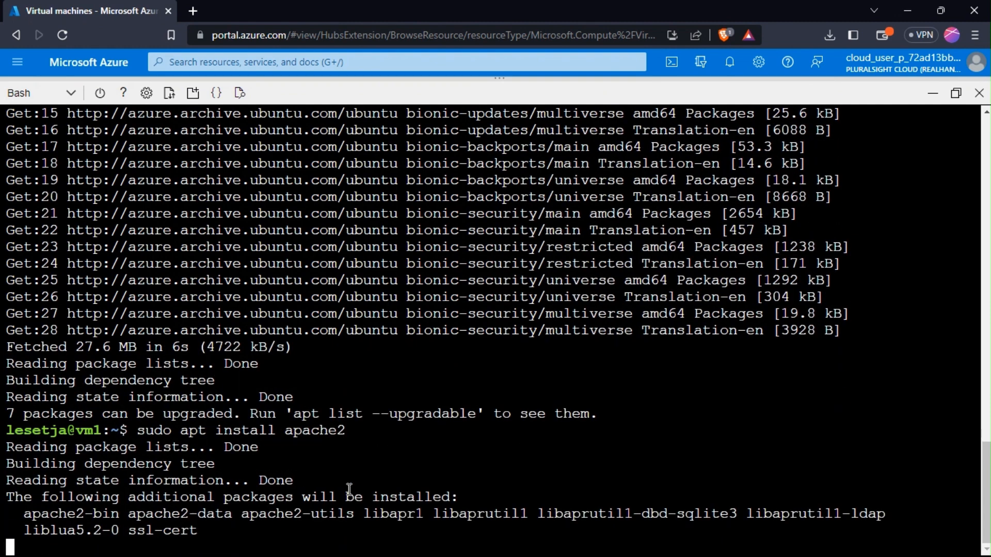
pyautogui.write('y')
pyautogui.press('Return')
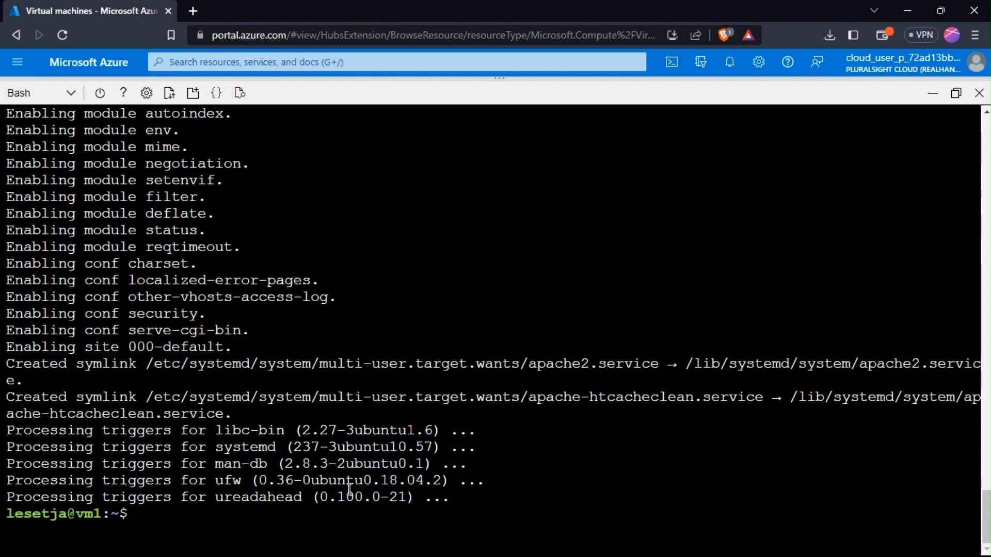
# Exit the SSH session on vm1 and clear the Cloud Shell terminal
pyautogui.write('exit')
pyautogui.press('Return')
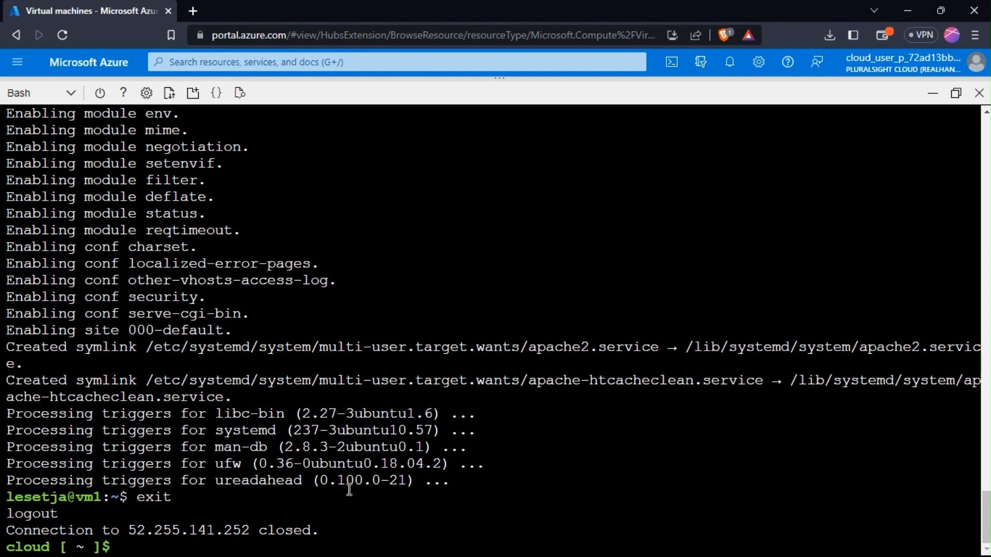
pyautogui.write('clrar')
pyautogui.press('BackSpace')
pyautogui.press('BackSpace')
pyautogui.press('BackSpace')
pyautogui.write('ea')
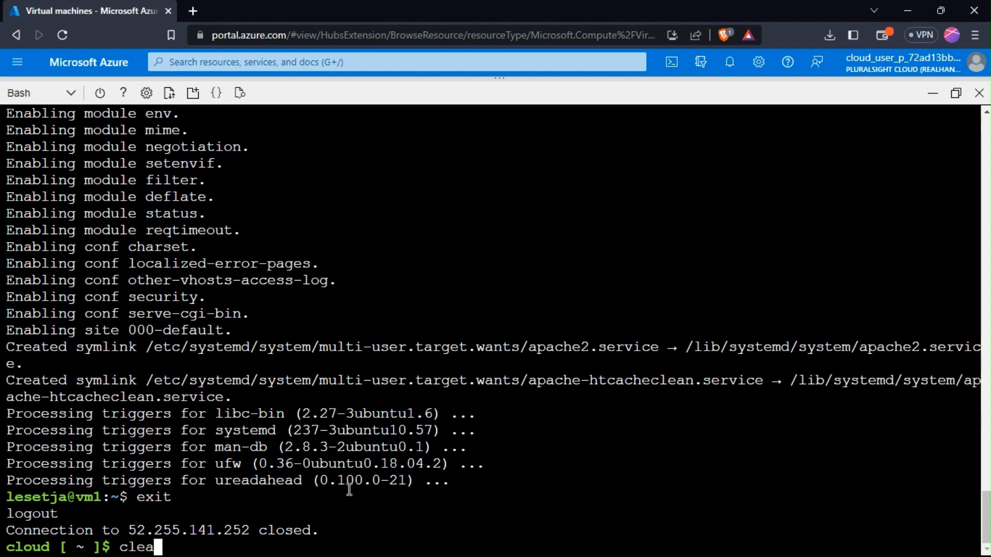
pyautogui.write('r')
pyautogui.press('Return')
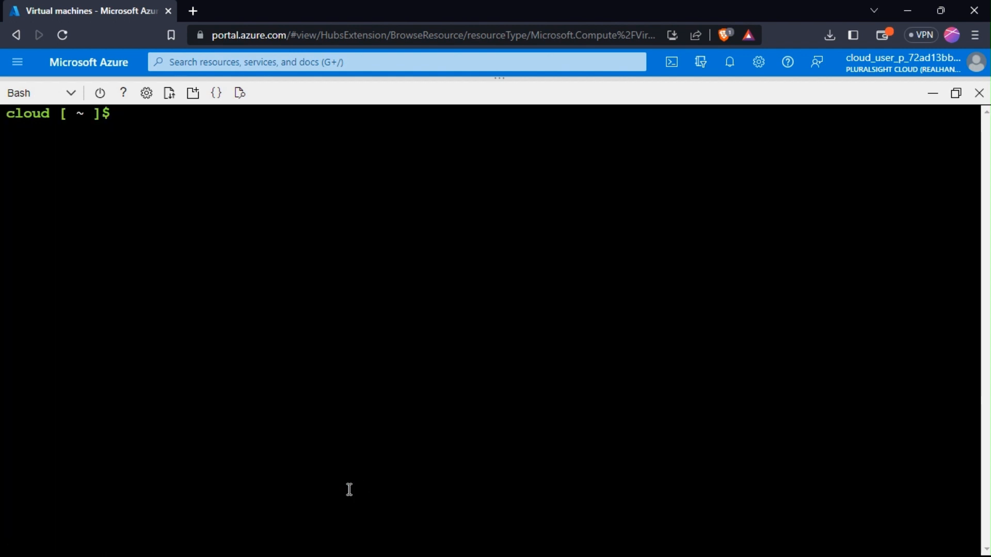
# Recall and run az network public-ip list -o table to list the public IP addresses again
pyautogui.press('Up')
pyautogui.press('Up')
pyautogui.press('Up')
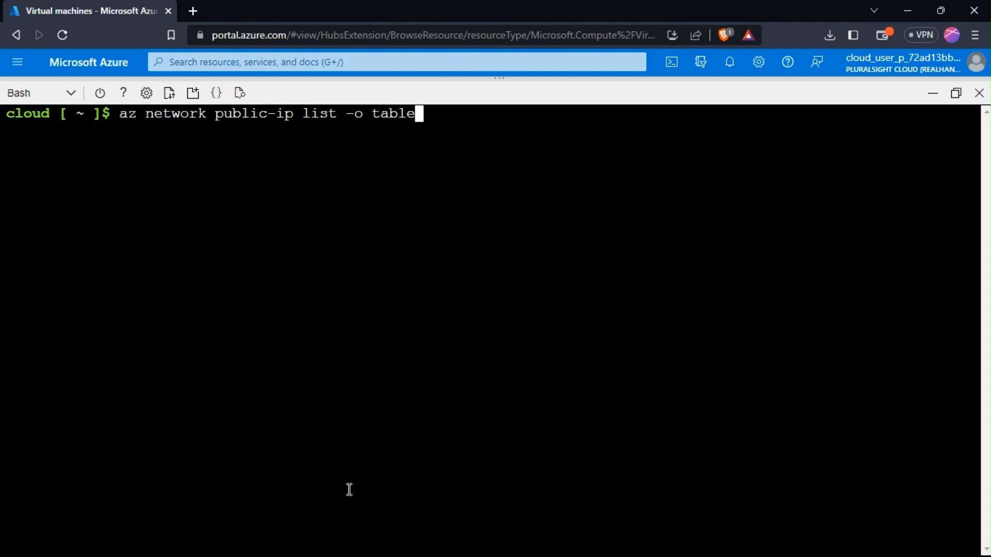
pyautogui.press('Return')
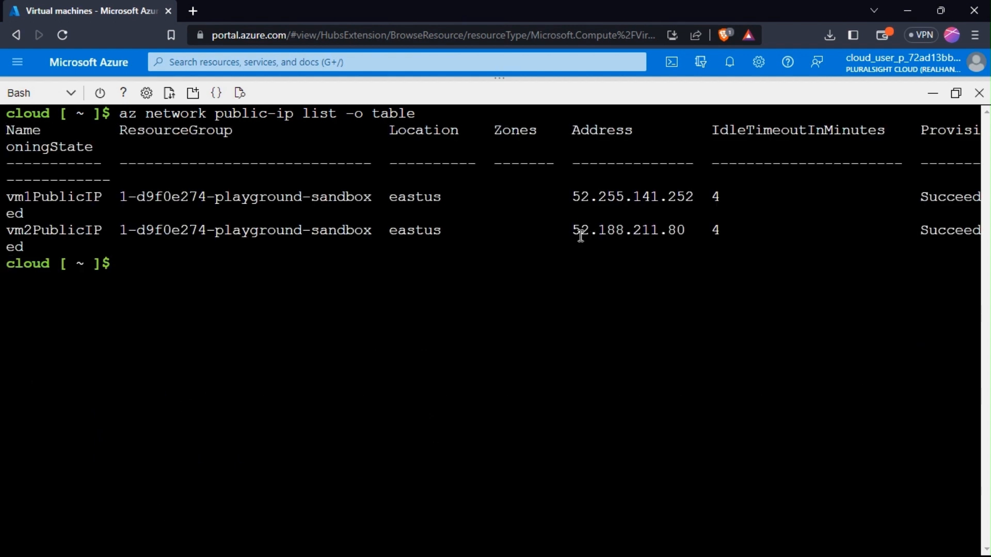
# Connect over SSH as the admin user to vm2's public IP, copied from the table, answering yes to the host authenticity question
pyautogui.moveTo(574, 231); pyautogui.dragTo(685, 230)
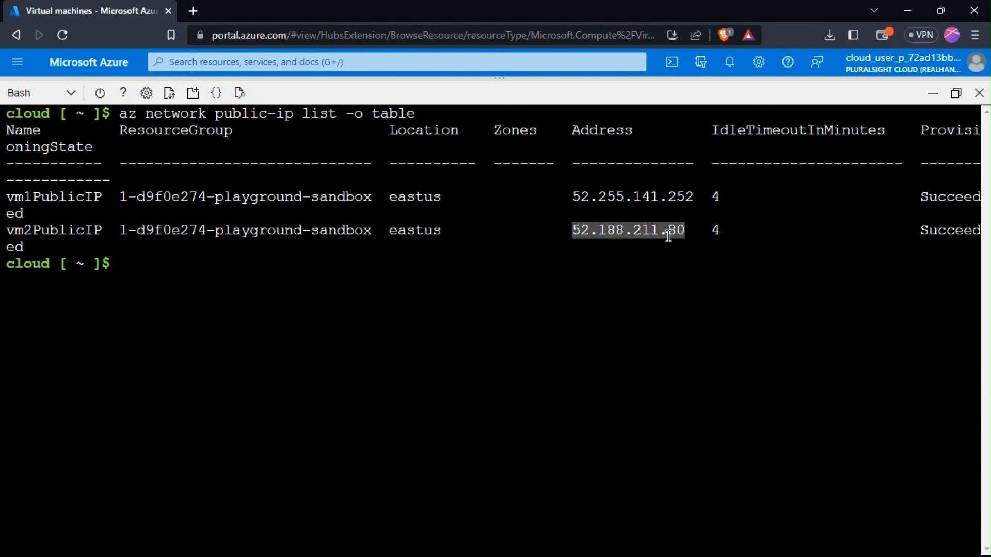
pyautogui.rightClick(669, 231)
pyautogui.click(704, 288)
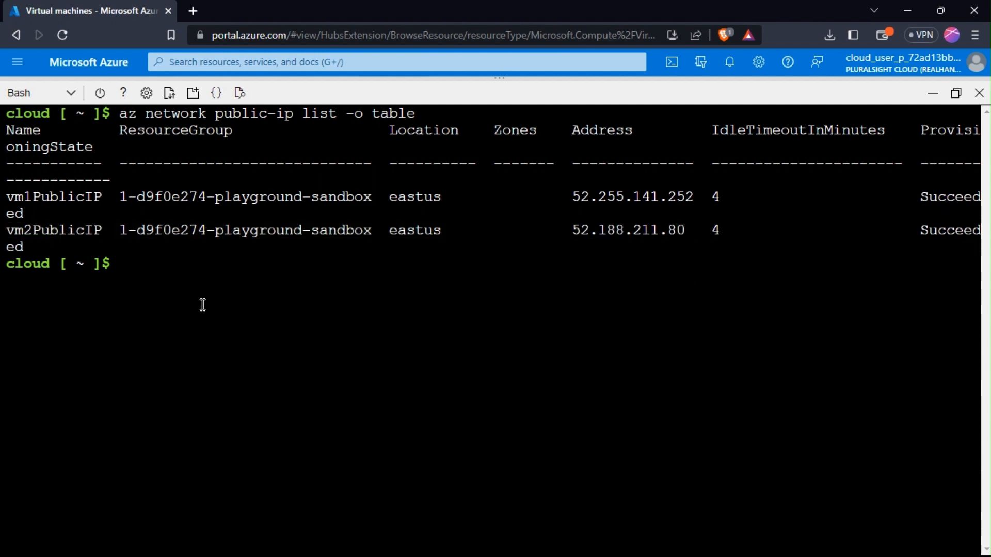
pyautogui.write('ssh lesetj')
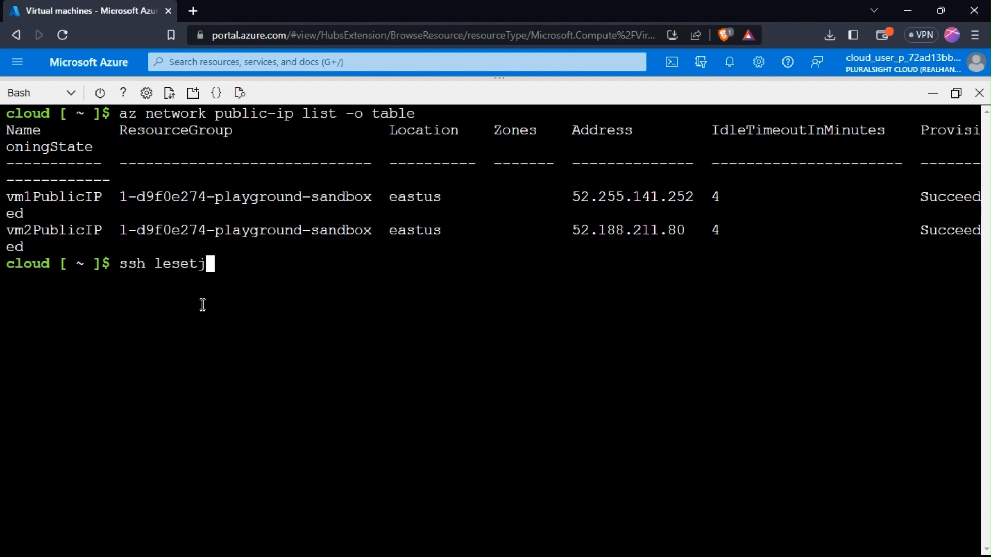
pyautogui.write('a@')
pyautogui.rightClick(231, 264)
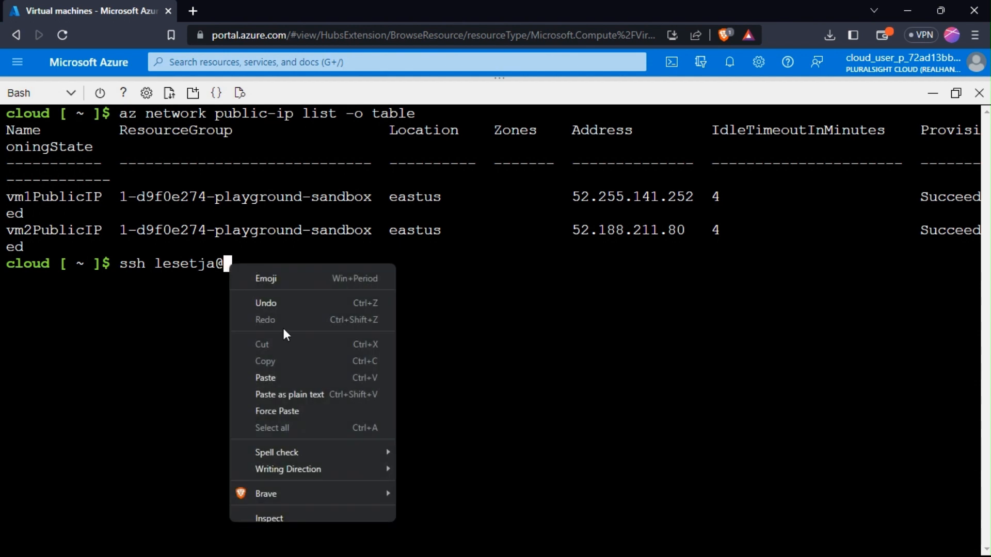
pyautogui.click(262, 372)
pyautogui.moveTo(572, 230); pyautogui.dragTo(706, 239)
pyautogui.press('Return')
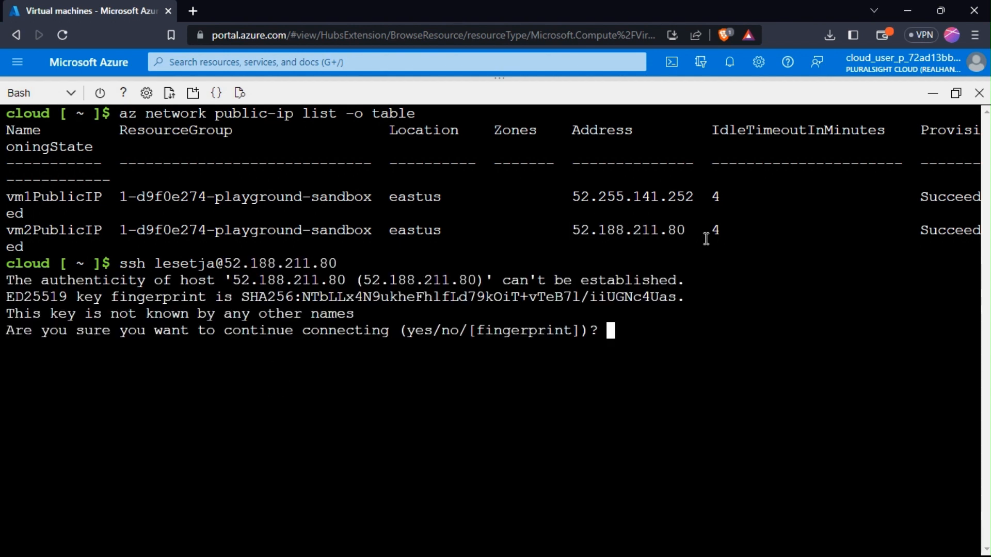
pyautogui.write('yes')
pyautogui.press('Return')
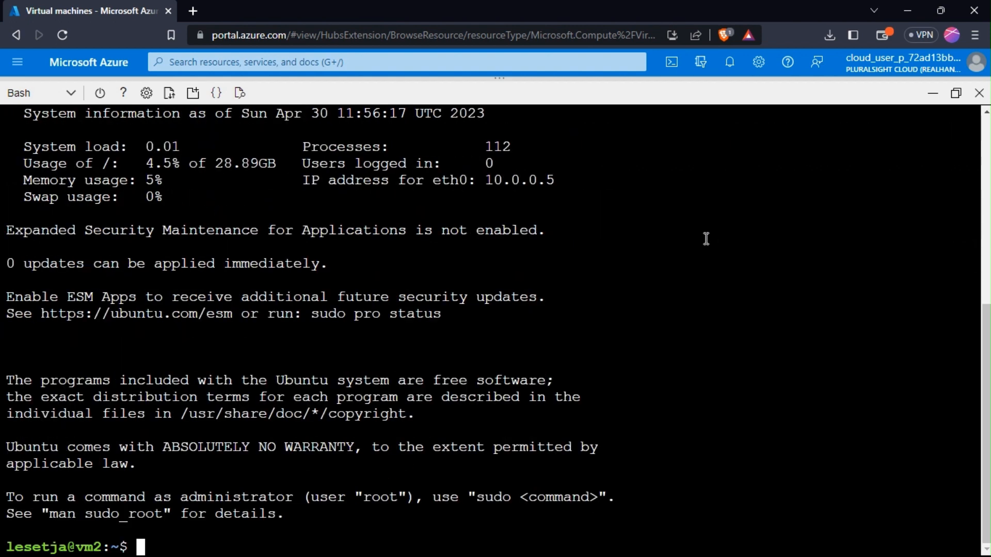
# Refresh the package lists on vm2 by running sudo apt update
pyautogui.write('sudo apt ')
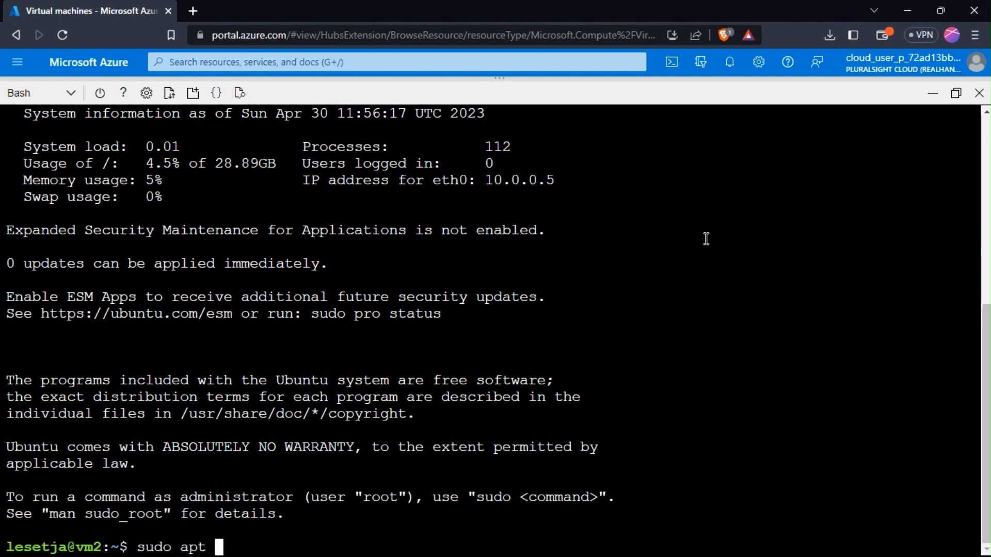
pyautogui.write('update')
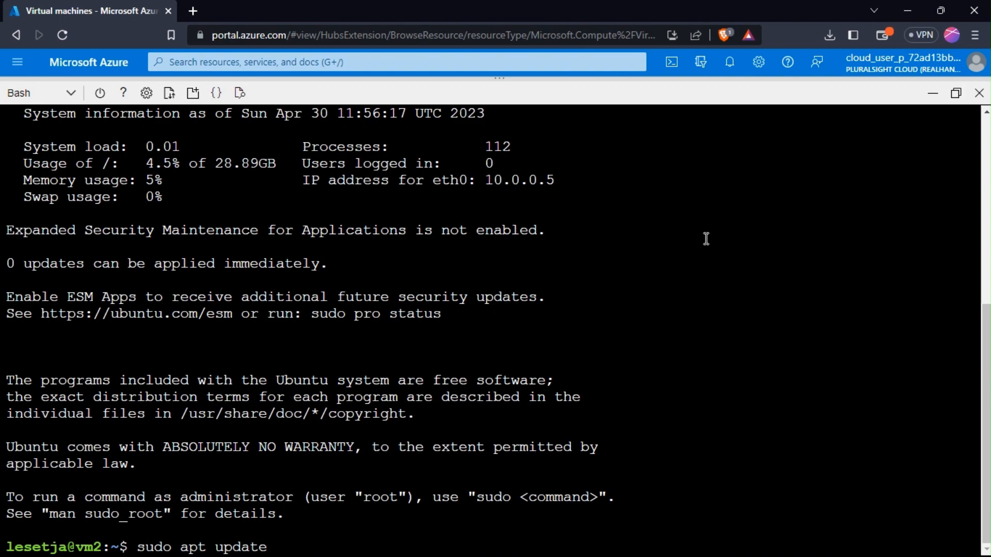
pyautogui.press('Return')
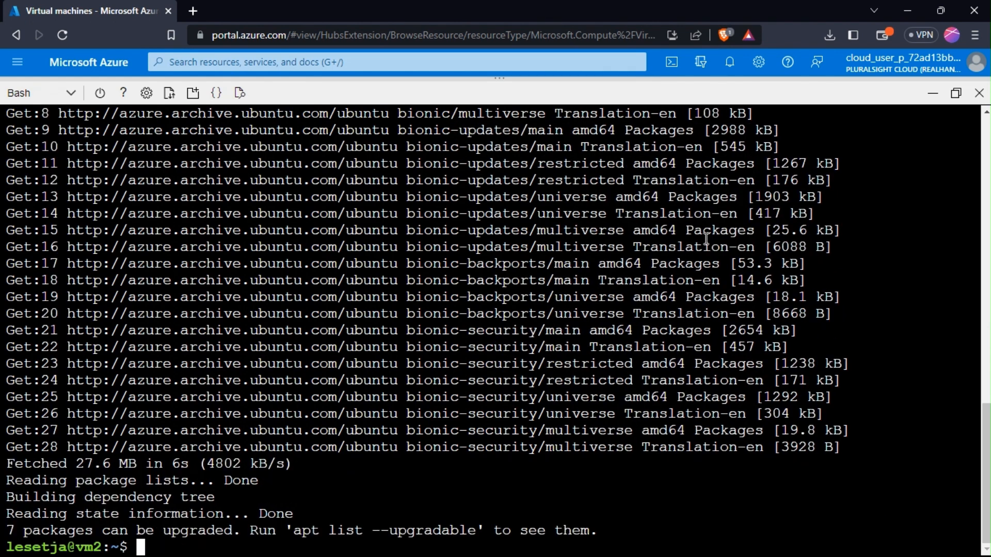
# Install nginx on vm2 with sudo apt install nginx, answering y to continue, and exit the SSH session
pyautogui.write('sudo a')
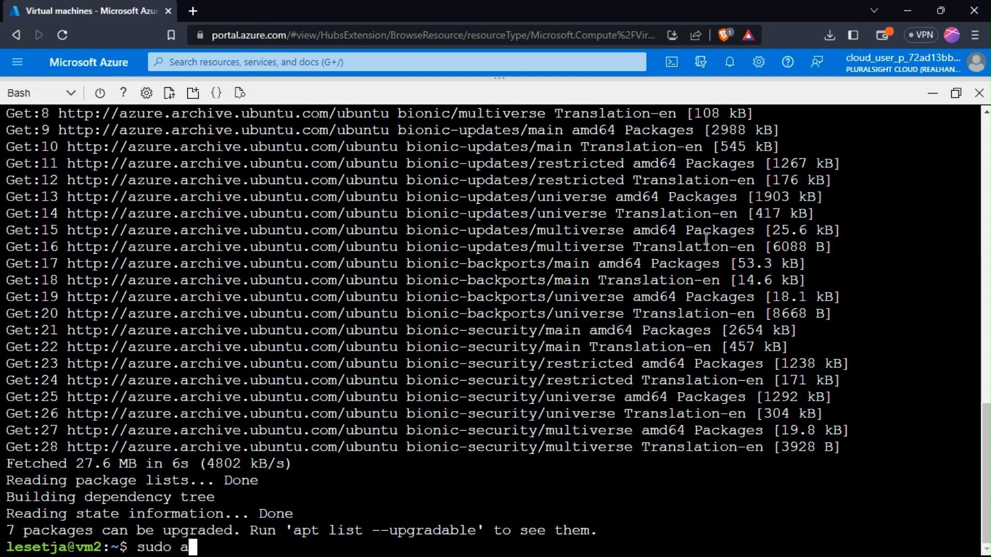
pyautogui.write('pt install nginx')
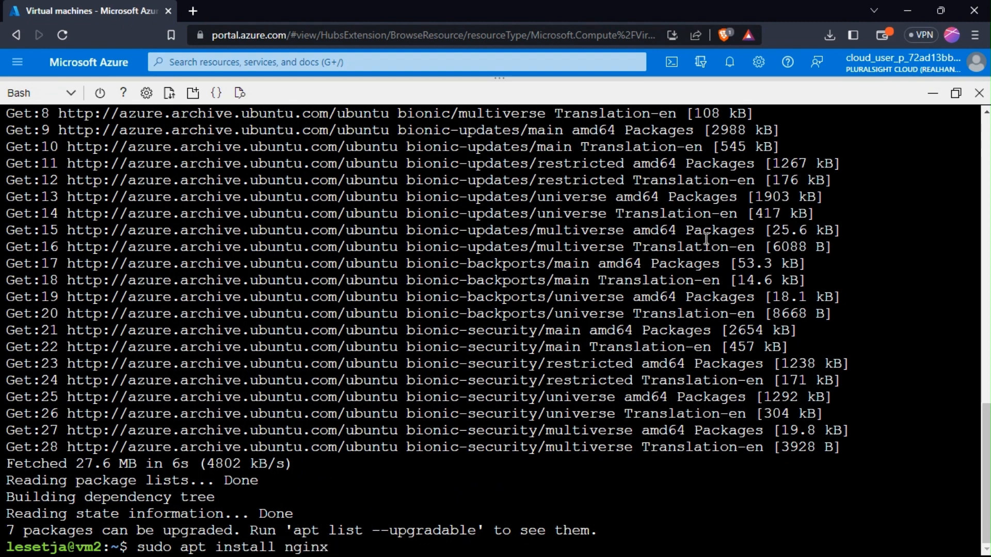
pyautogui.press('Return')
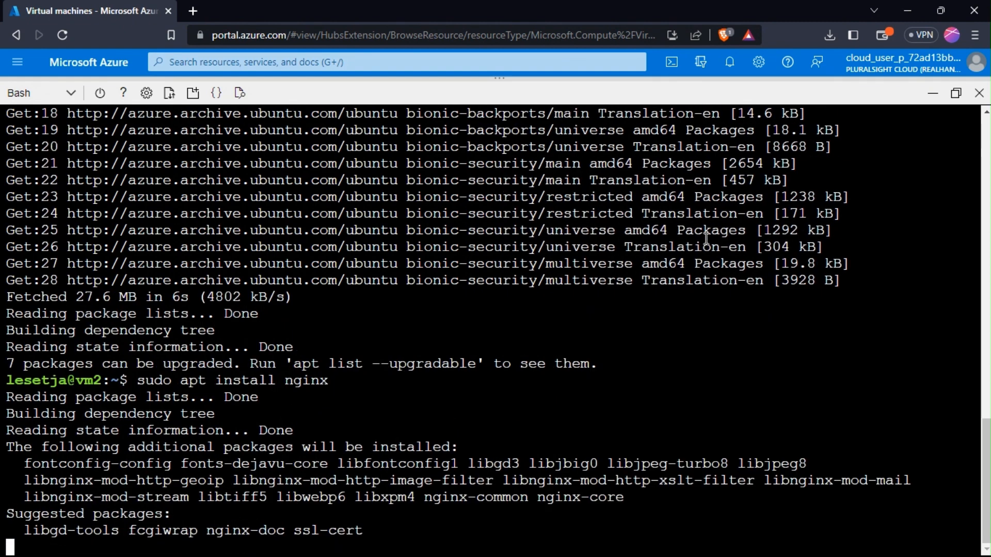
pyautogui.write('y')
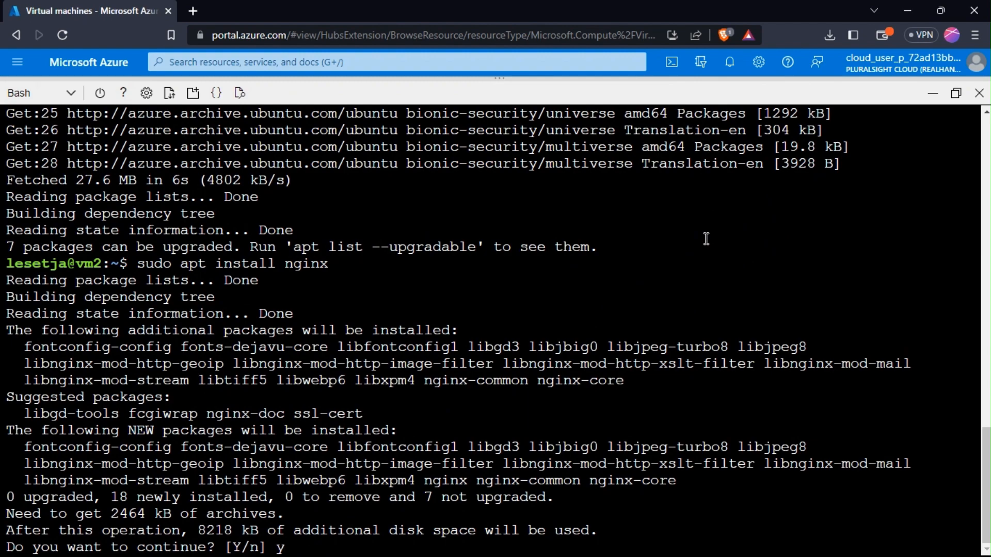
pyautogui.press('Return')
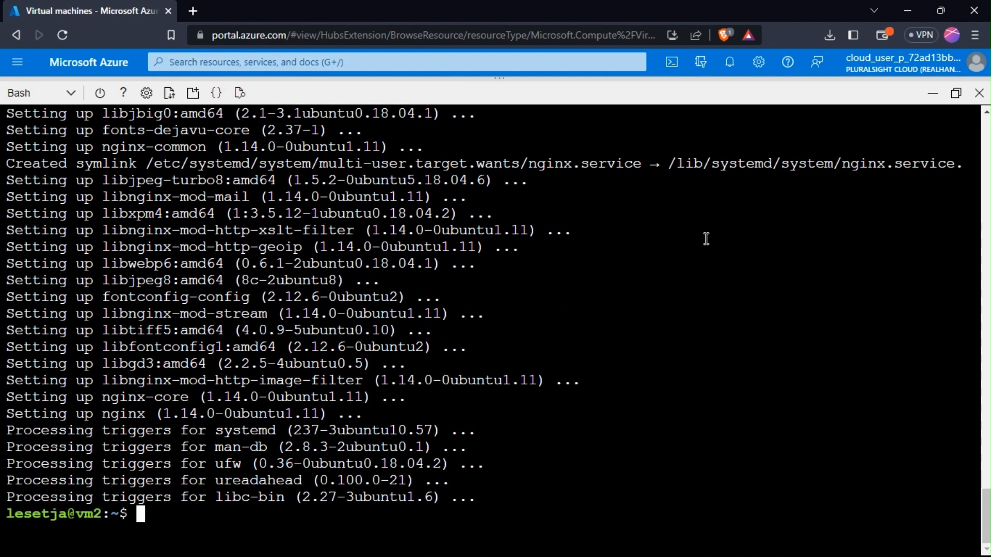
pyautogui.write('exit')
pyautogui.press('Return')
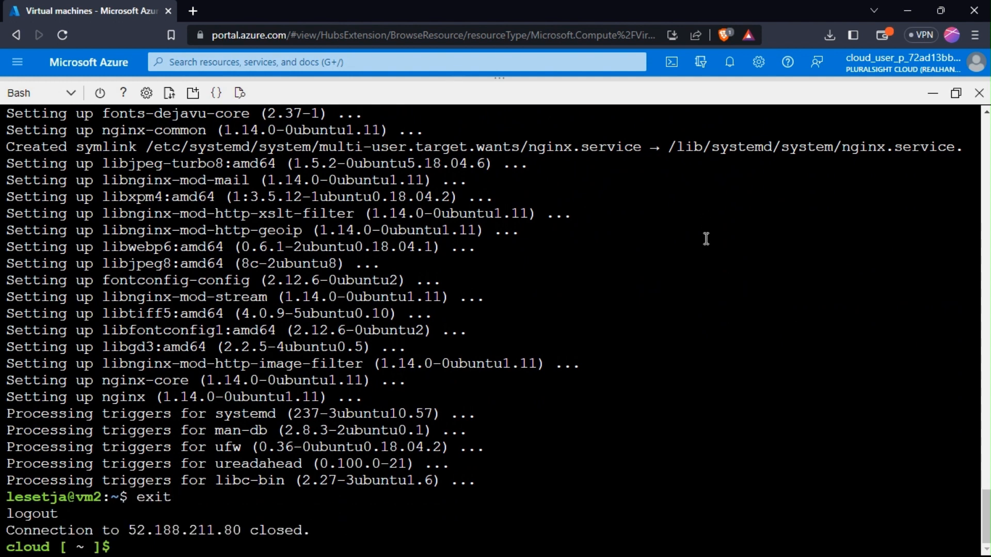
# Minimize Cloud Shell and open the Azure portal home page in a new browser tab
pyautogui.click(933, 93)
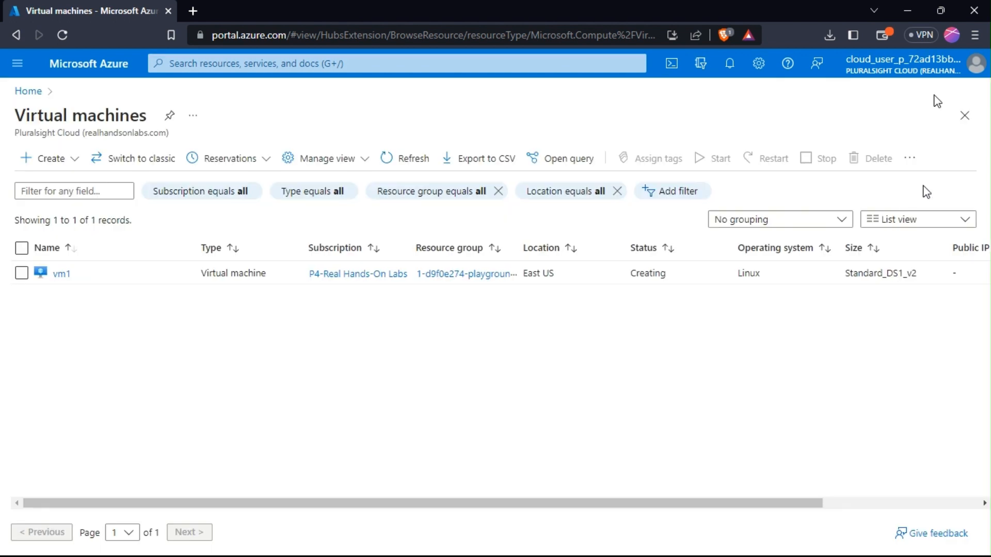
pyautogui.rightClick(103, 63)
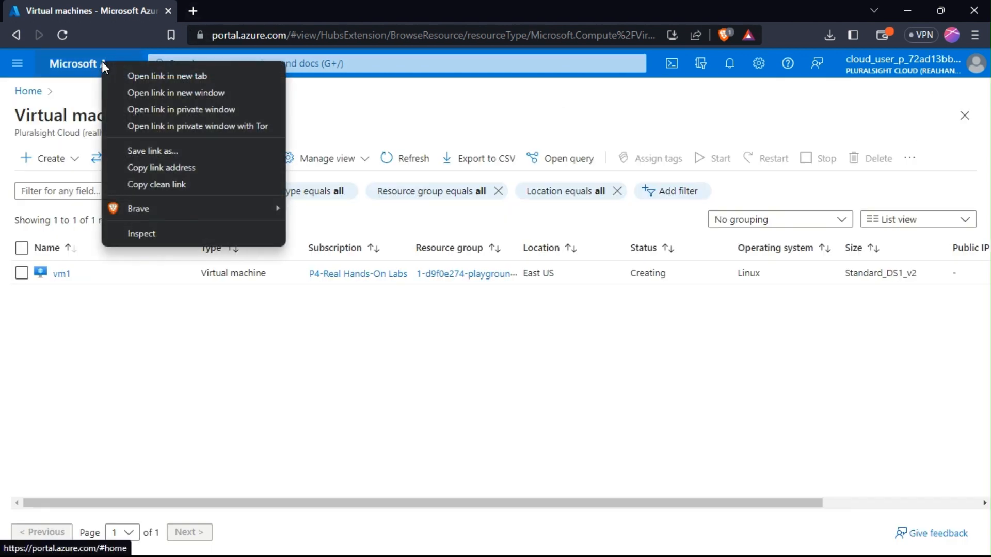
pyautogui.click(141, 73)
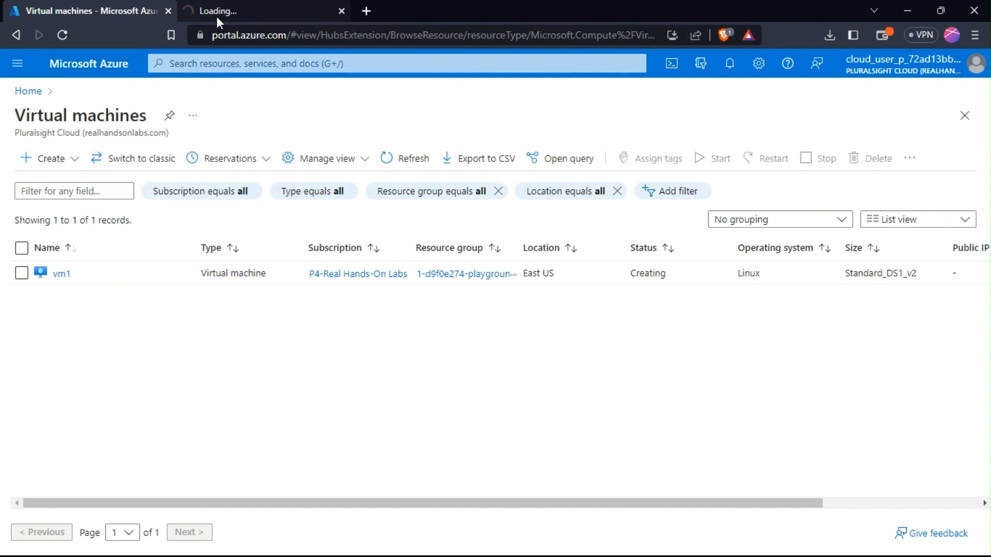
# Search the portal for nic, open the Network interfaces service, and open the vm1VMNic network interface
pyautogui.click(259, 63)
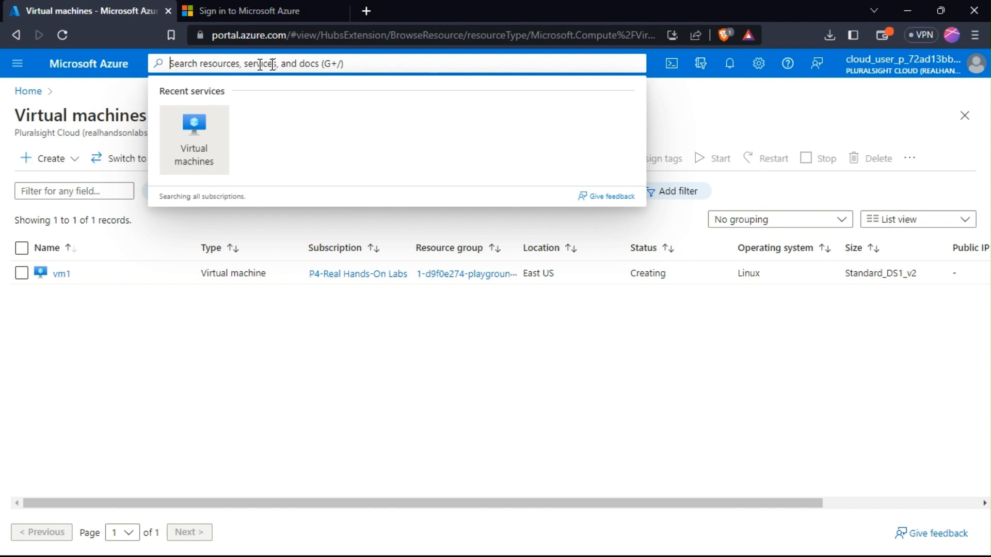
pyautogui.write('nic')
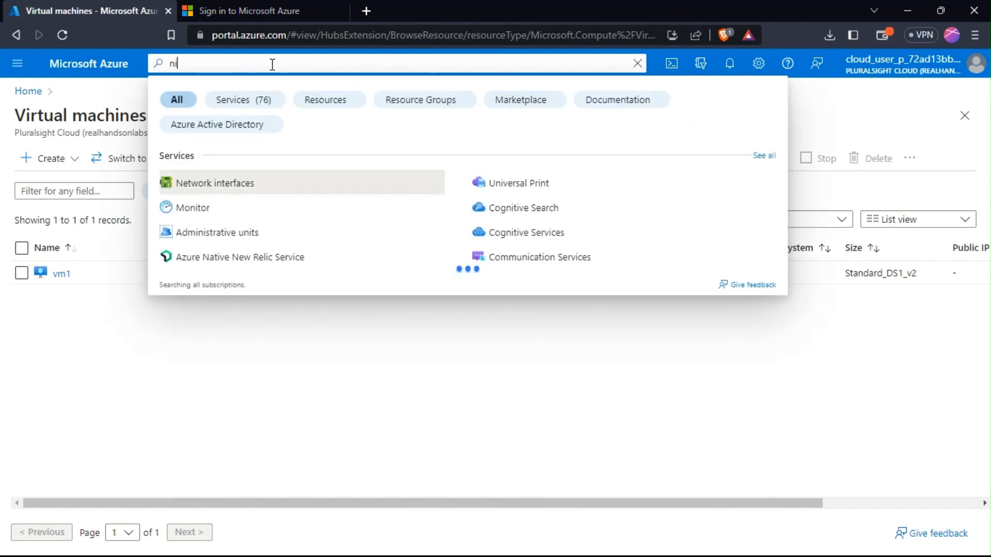
pyautogui.click(199, 193)
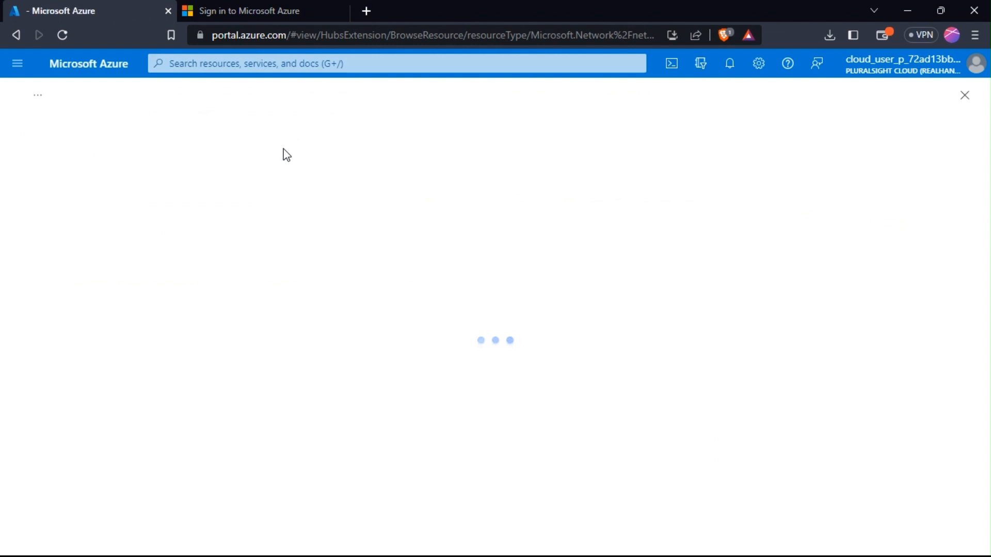
pyautogui.click(72, 274)
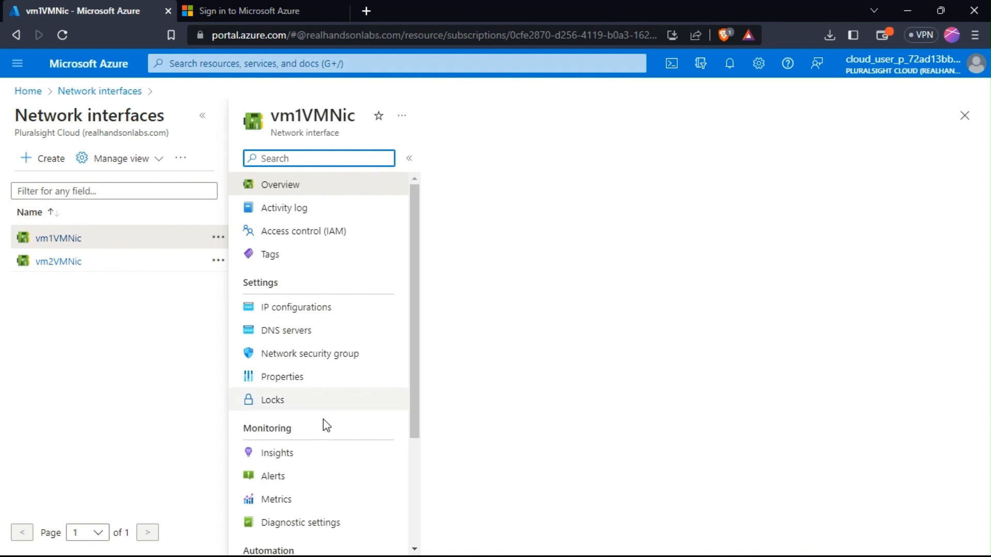
# Open the IP configurations of vm1VMNic and sign in to the portal in the second browser tab with the first listed account
pyautogui.click(302, 307)
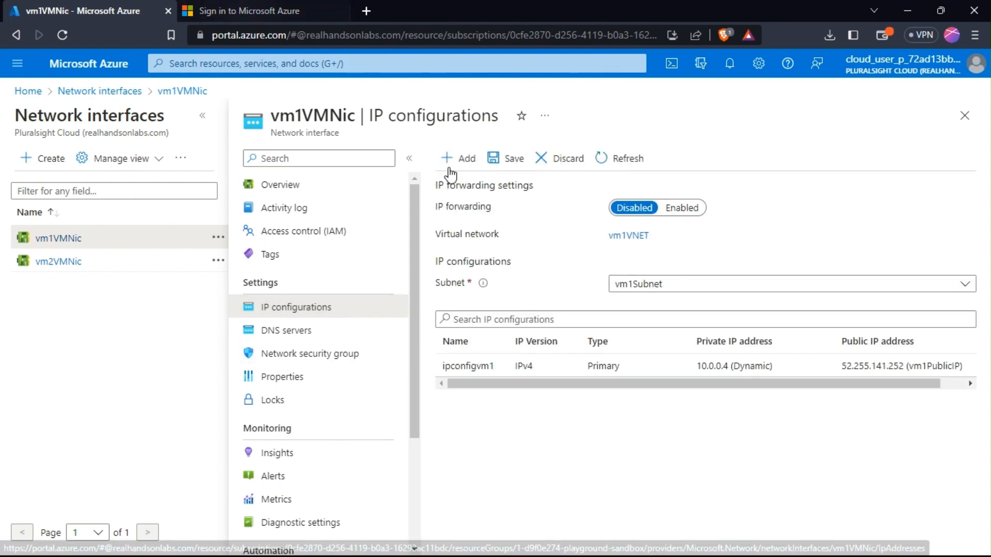
pyautogui.click(256, 9)
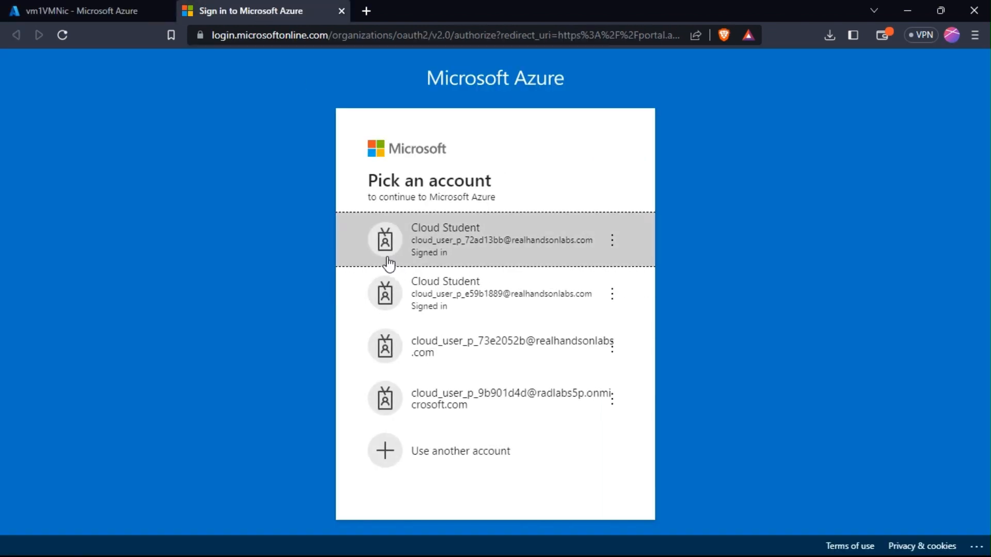
pyautogui.click(430, 253)
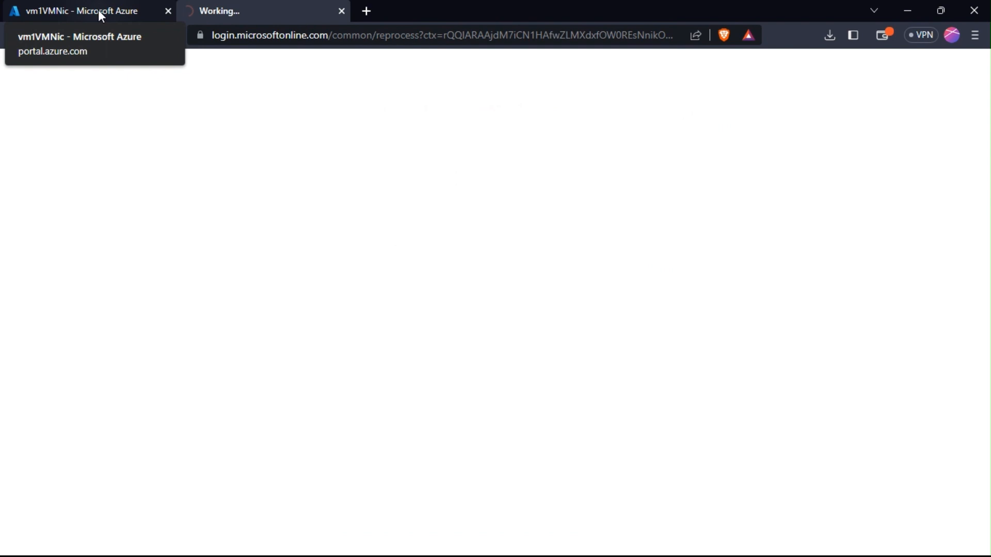
pyautogui.click(100, 12)
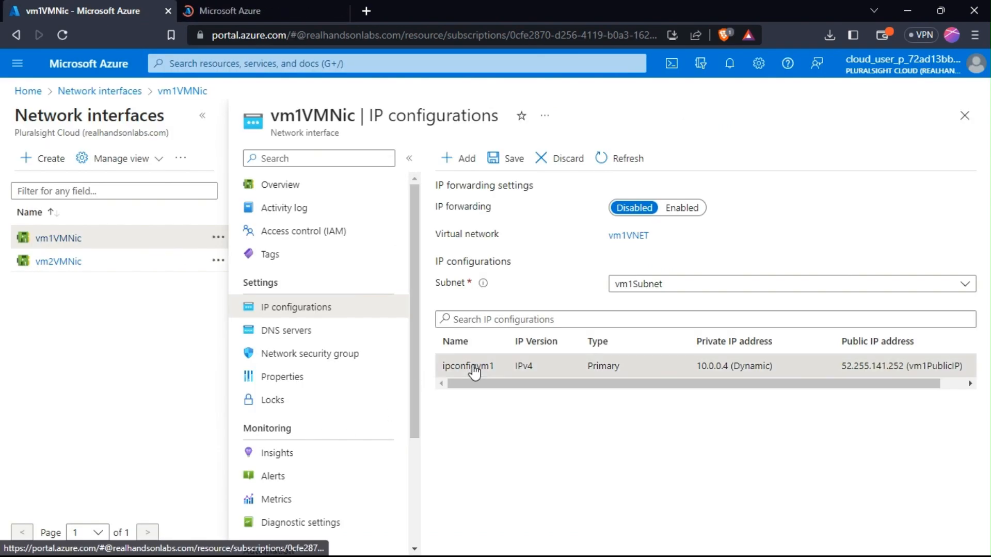
# Disassociate the public IP address from ipconfigvm1 on vm1VMNic and save the change
pyautogui.click(474, 367)
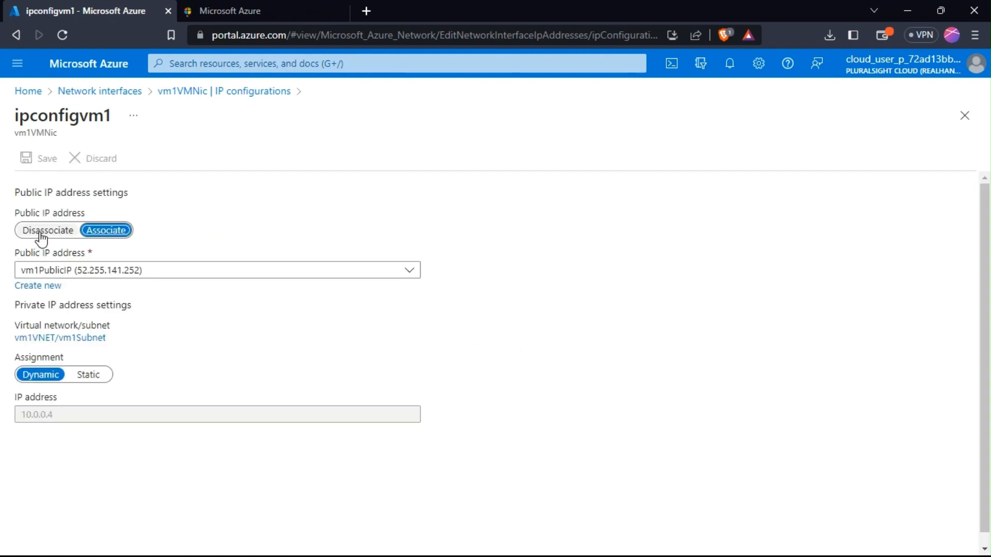
pyautogui.click(48, 231)
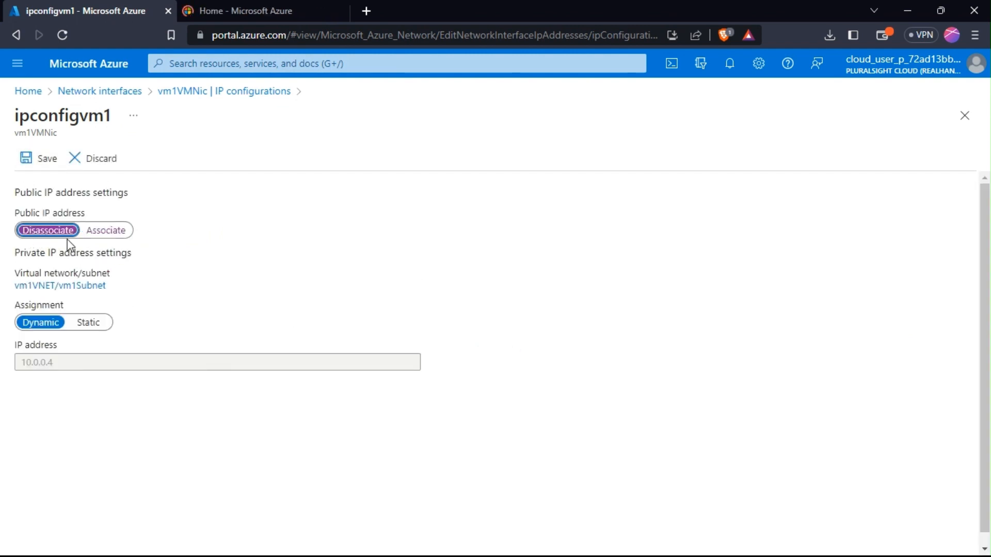
pyautogui.click(34, 158)
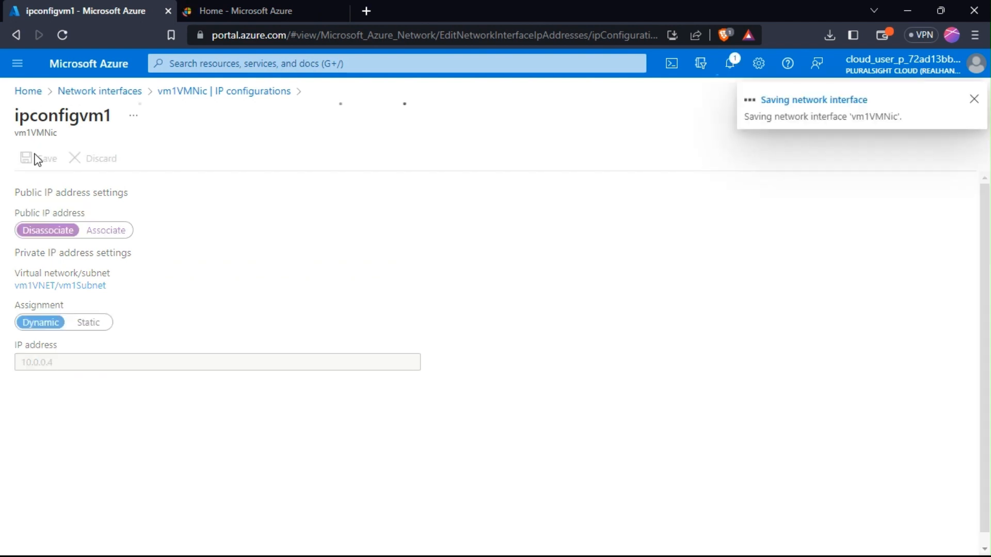
# In the second browser tab, open the Network interfaces service and bring up the vm2VMNic network interface
pyautogui.click(270, 10)
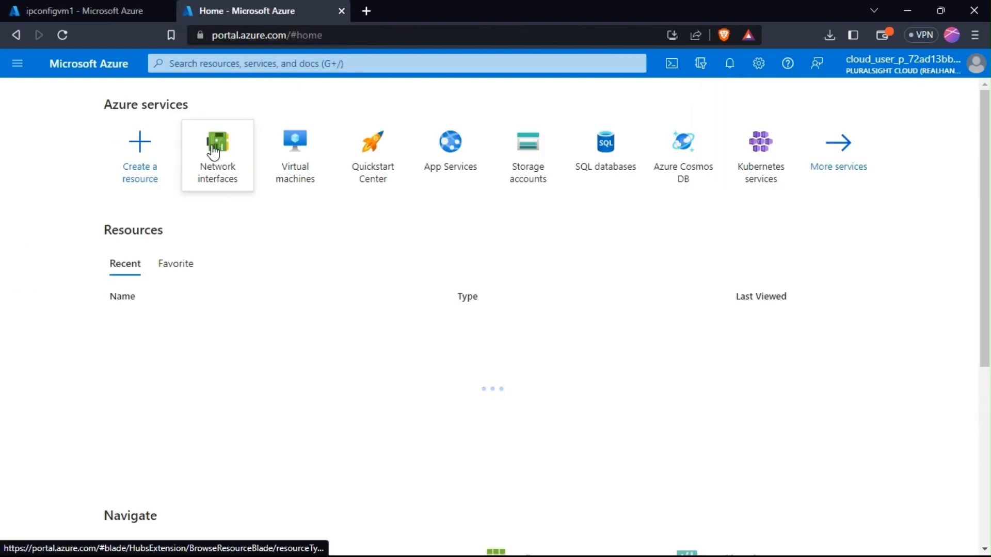
pyautogui.click(219, 154)
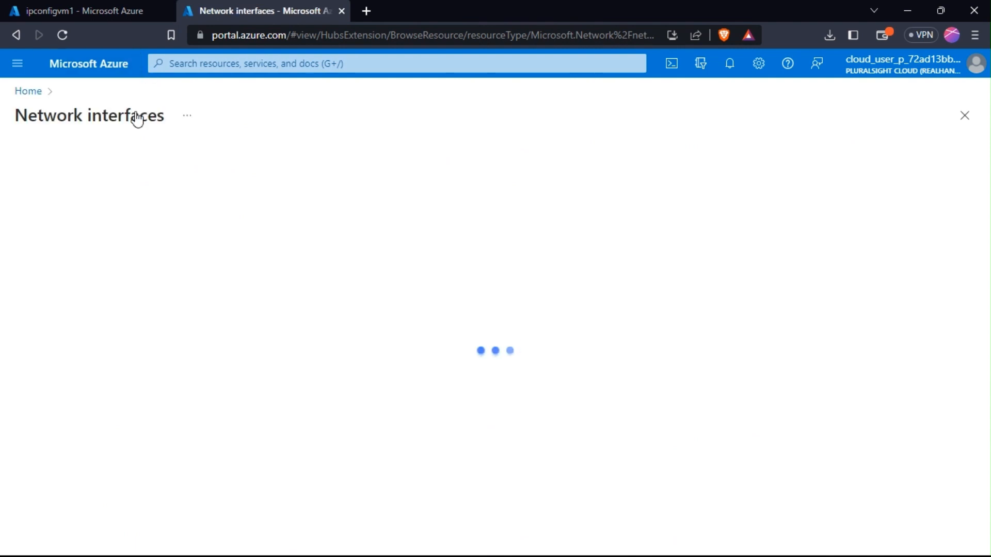
pyautogui.click(72, 297)
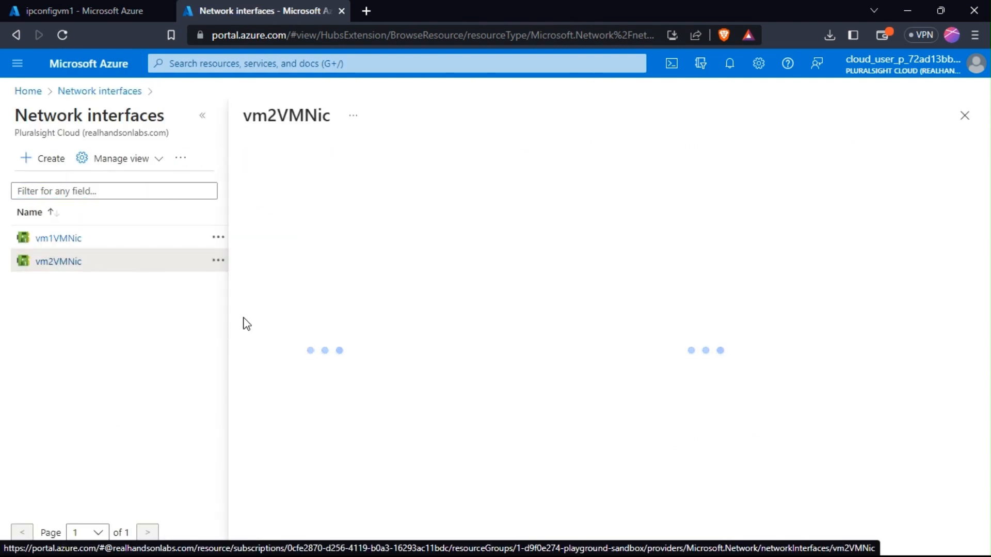
pyautogui.click(113, 10)
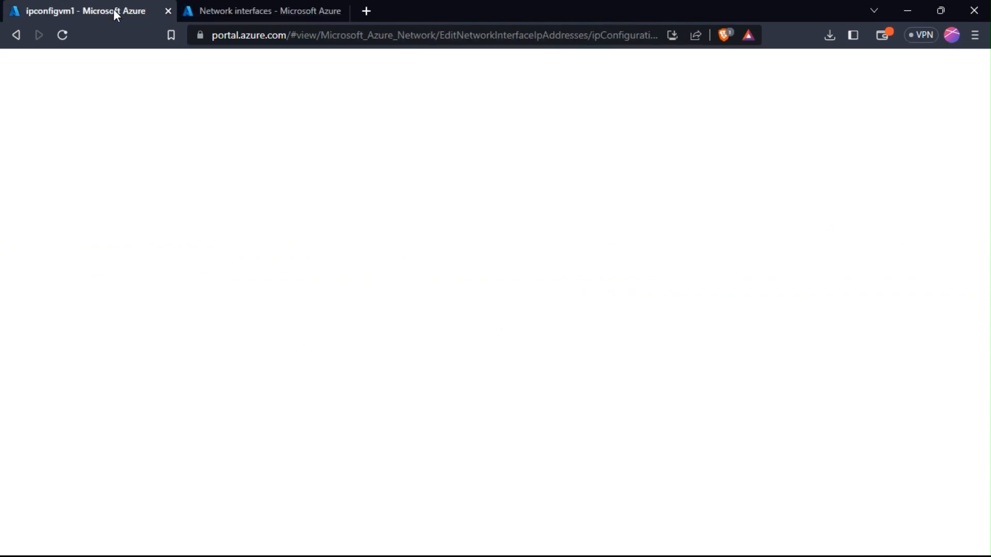
pyautogui.click(245, 8)
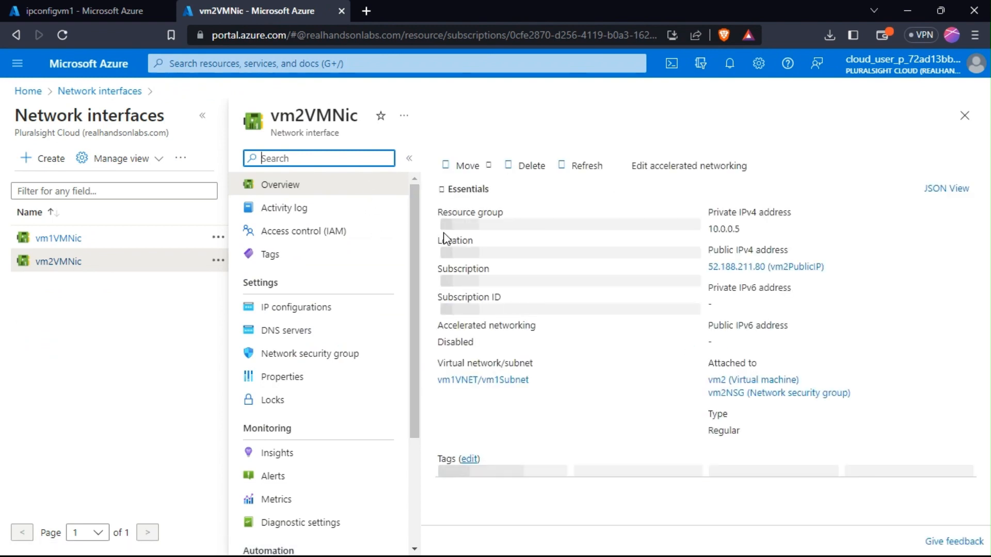
# Disassociate the public IP address from ipconfigvm2 in the IP configurations of vm2VMNic and save the change
pyautogui.click(308, 309)
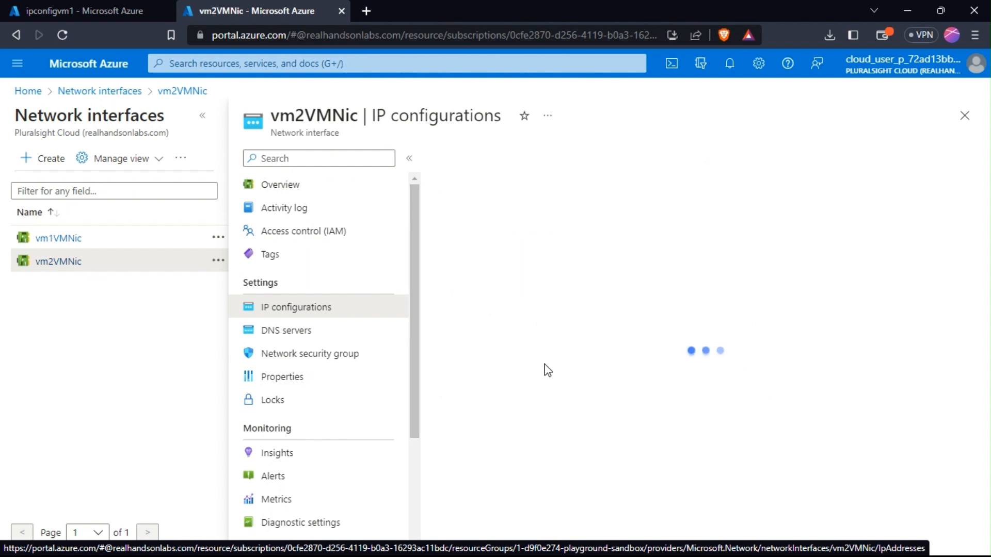
pyautogui.click(480, 368)
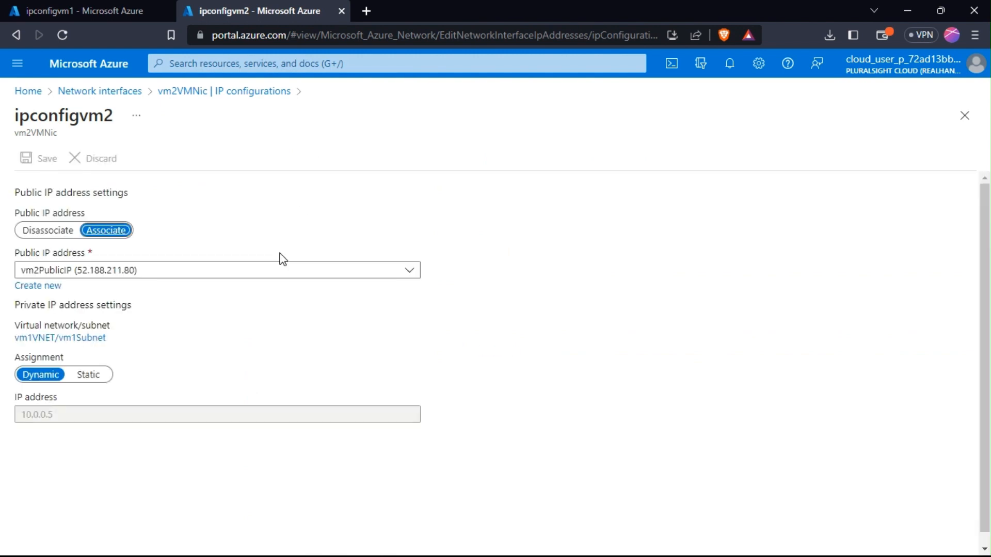
pyautogui.click(52, 233)
pyautogui.click(26, 159)
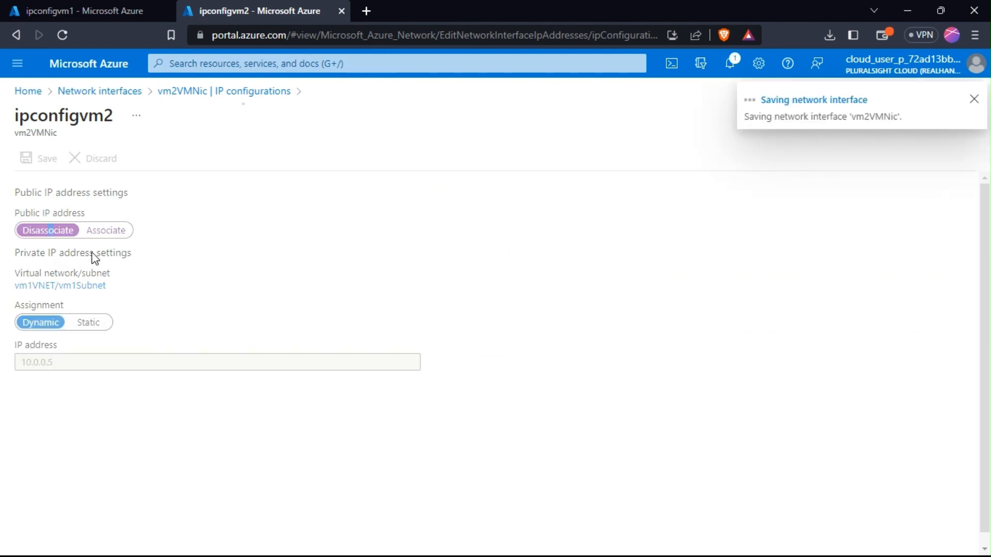
# Check the save status of the vm1VMNic and vm2VMNic changes in both browser tabs, using the portal notifications
pyautogui.click(89, 11)
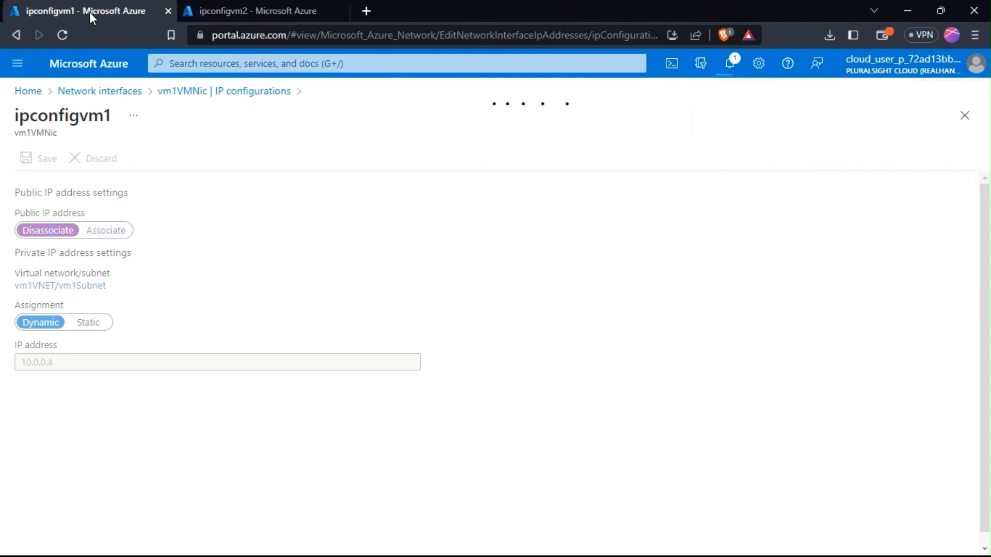
pyautogui.click(731, 64)
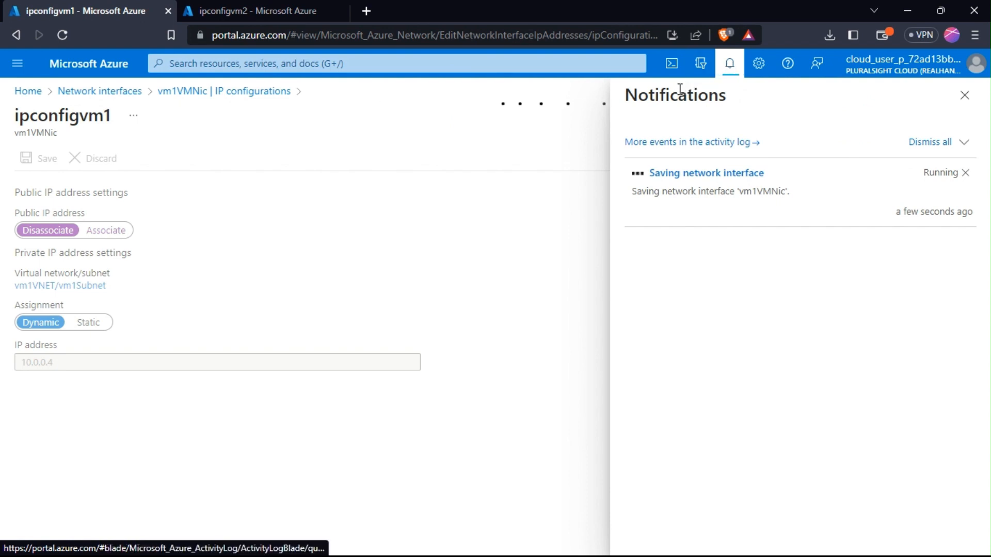
pyautogui.click(282, 16)
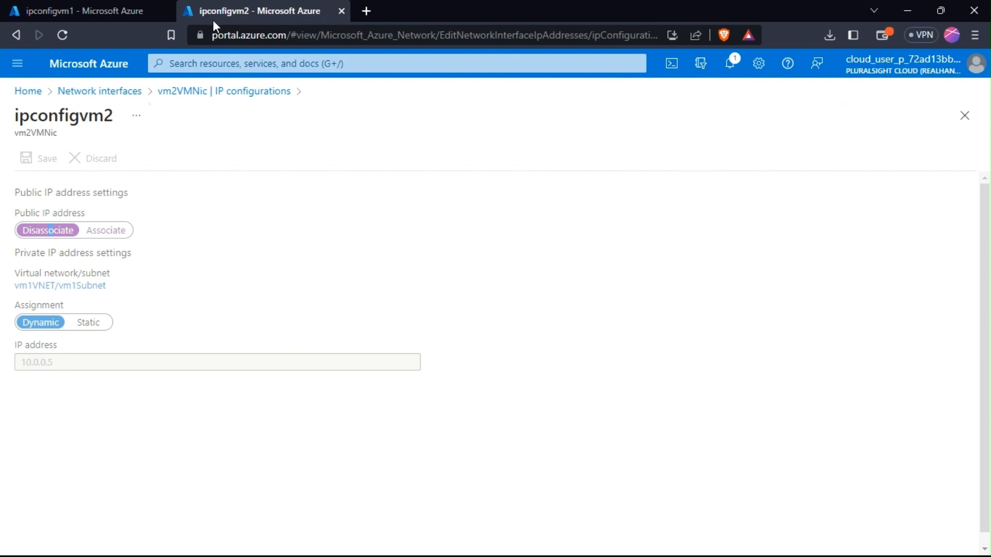
pyautogui.click(115, 4)
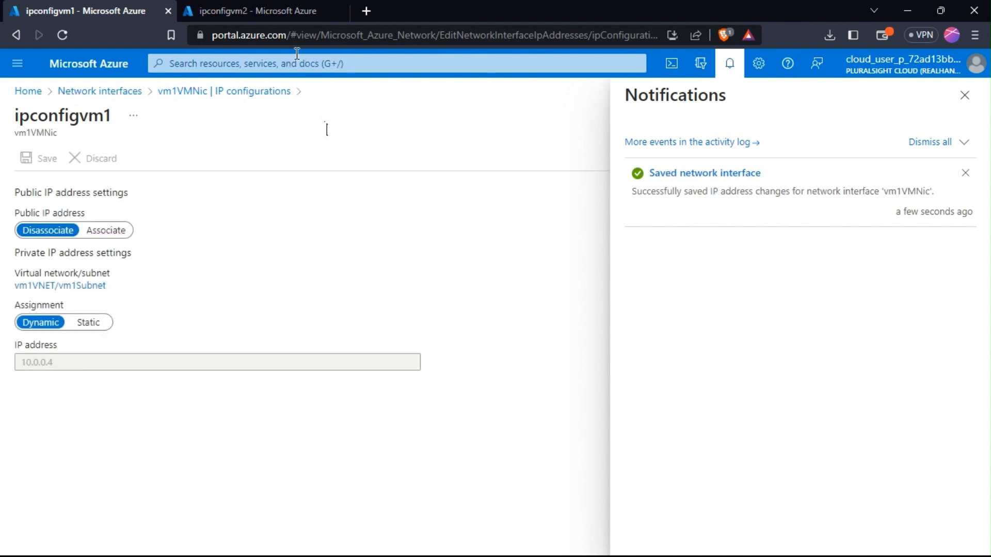
pyautogui.click(290, 9)
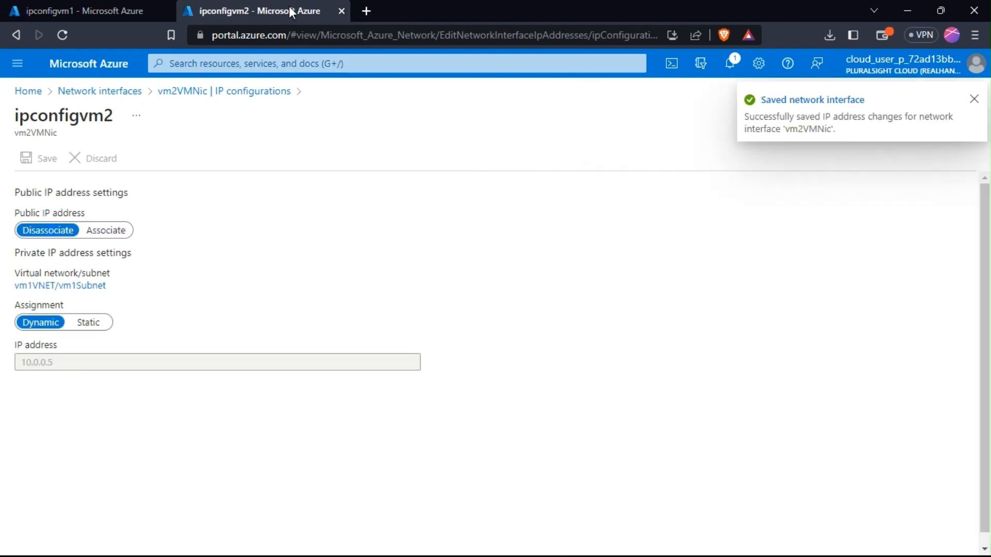
# Search the portal for public and open the Public IP addresses service
pyautogui.click(290, 62)
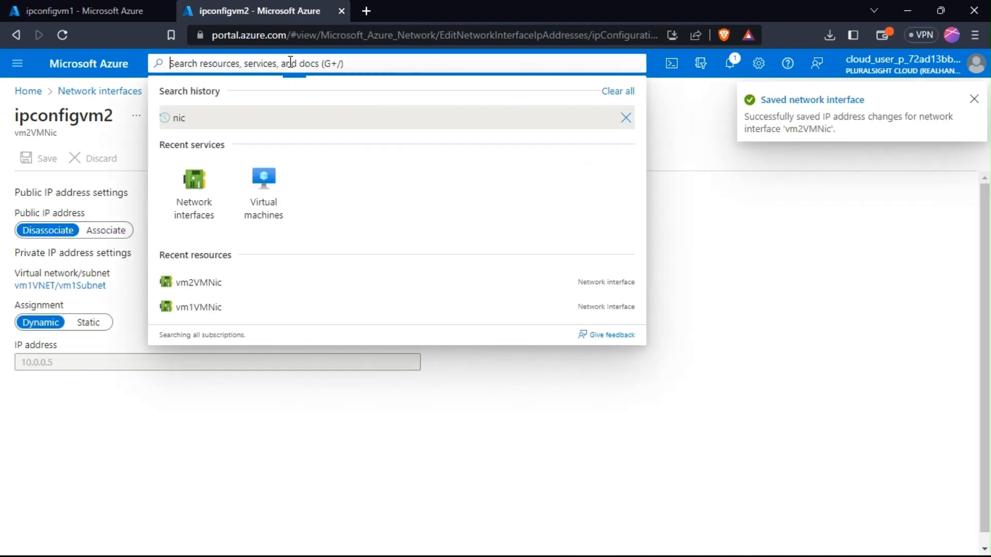
pyautogui.write('public')
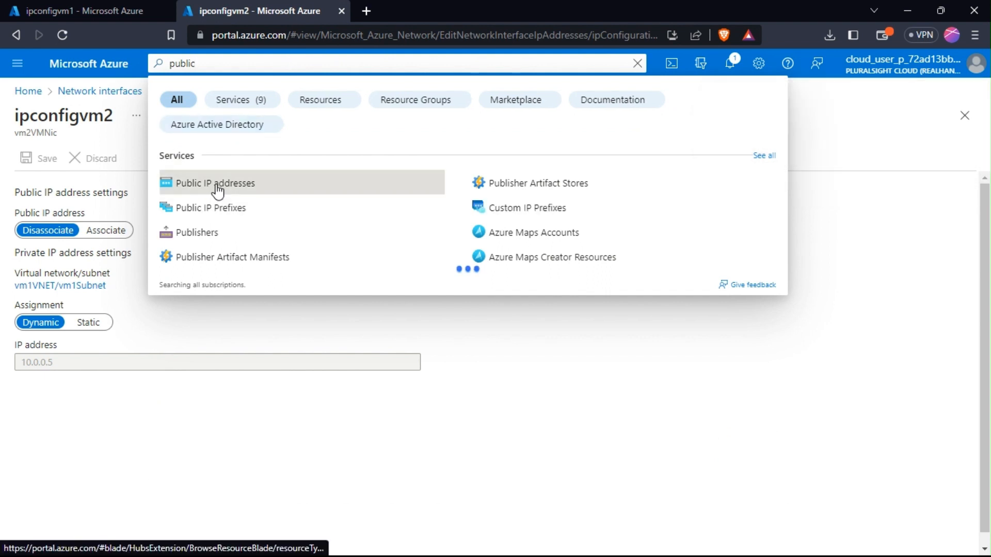
pyautogui.click(216, 184)
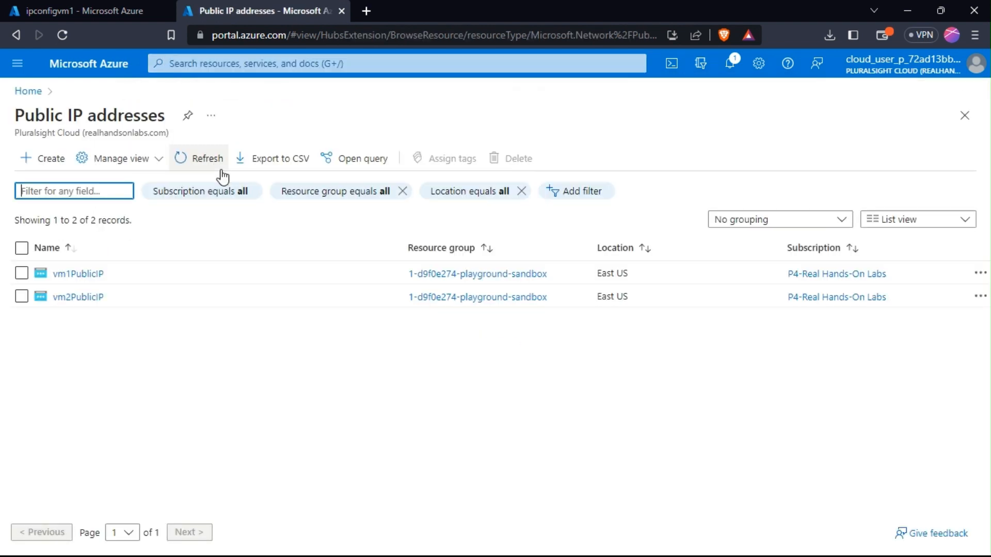
# Delete the public IP addresses vm1PublicIP and vm2PublicIP, entering yes as confirmation
pyautogui.click(22, 274)
pyautogui.click(21, 297)
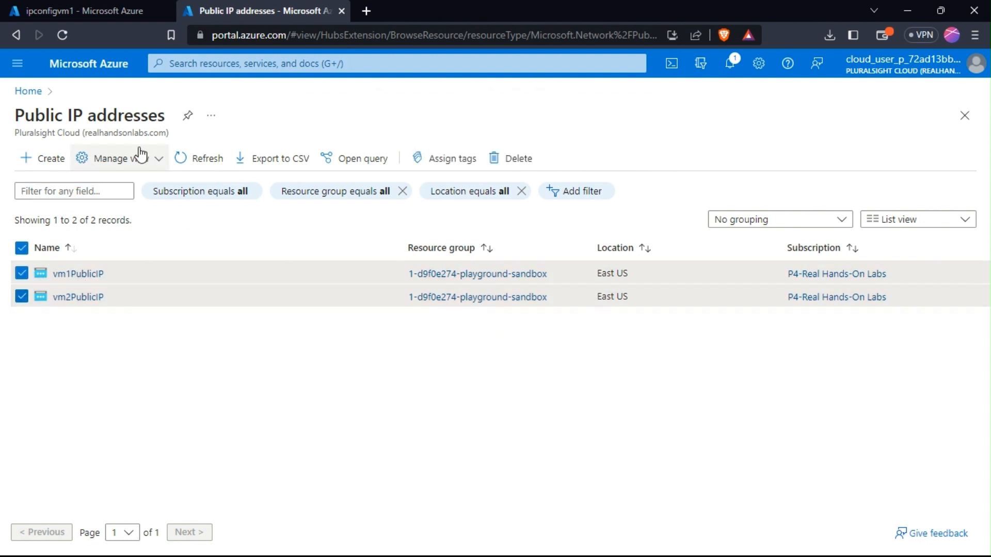
pyautogui.click(510, 159)
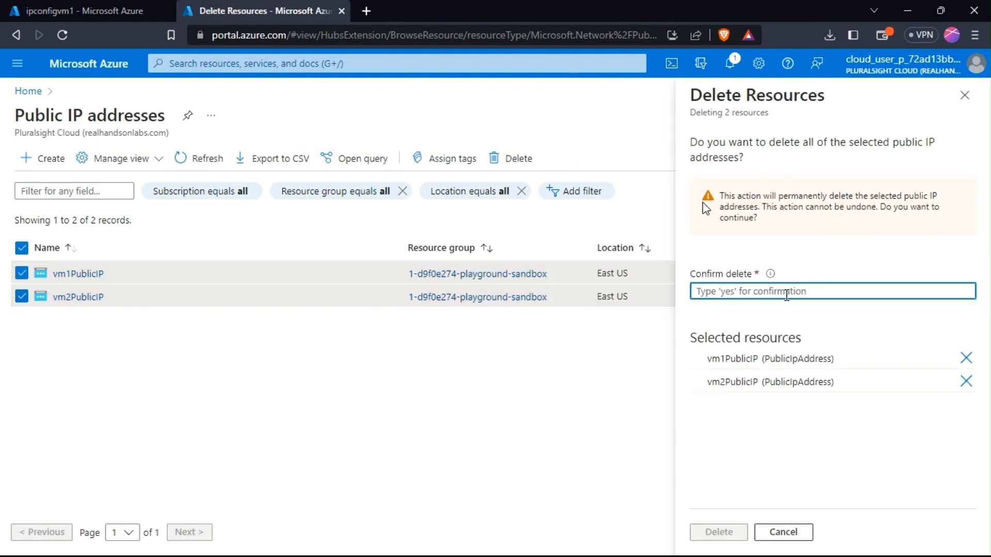
pyautogui.write('yes')
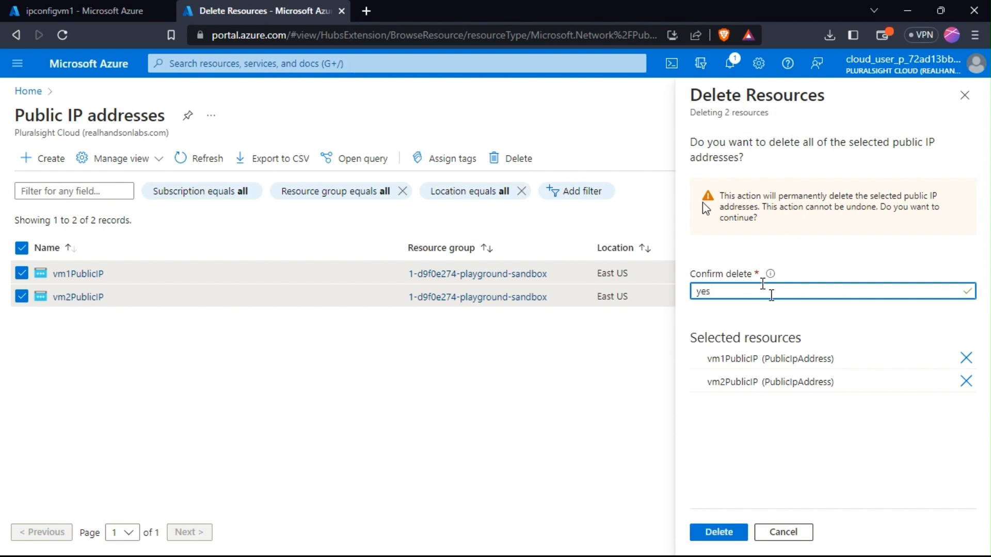
pyautogui.click(715, 535)
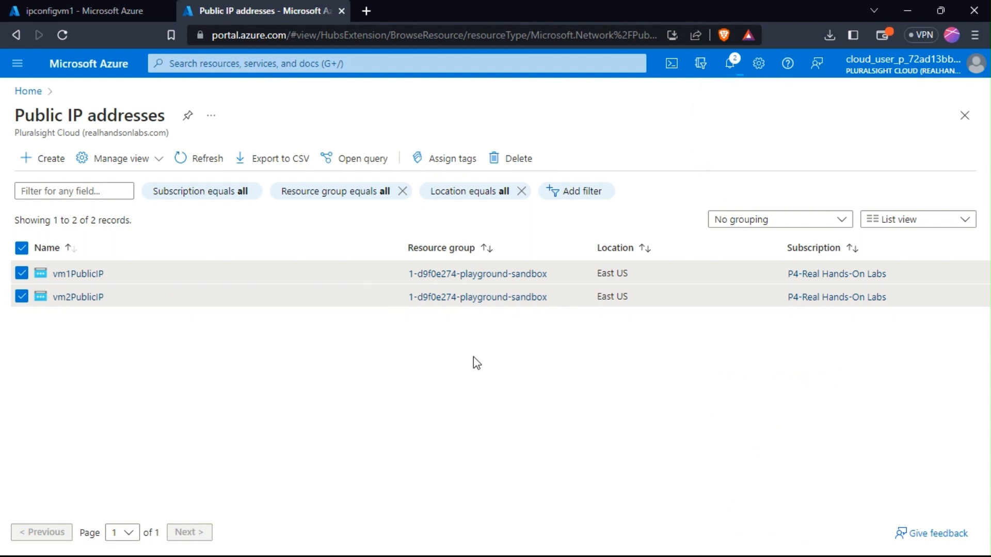
# In the first browser tab, search the portal for load, open Load balancers, and start creating a load balancer
pyautogui.click(213, 62)
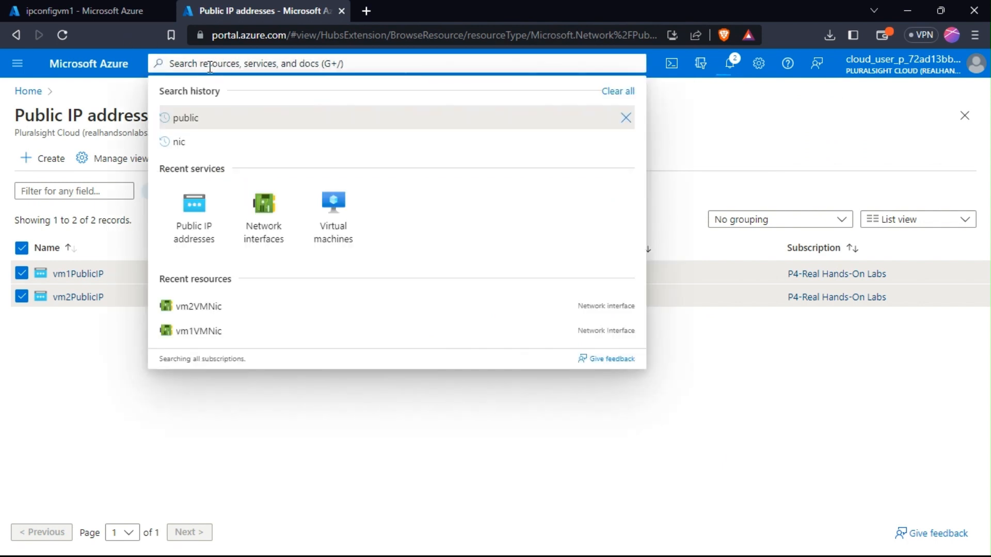
pyautogui.click(132, 10)
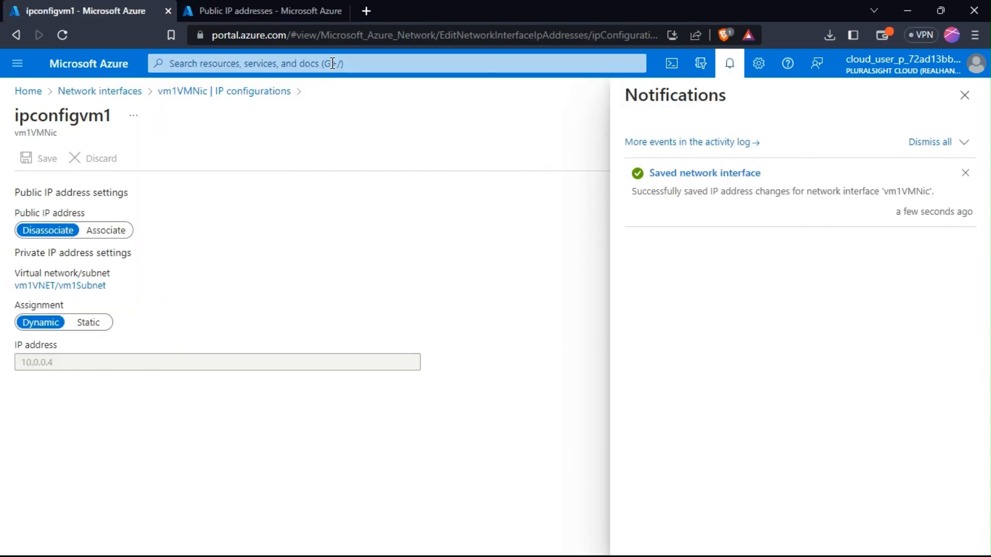
pyautogui.click(332, 63)
pyautogui.write('load')
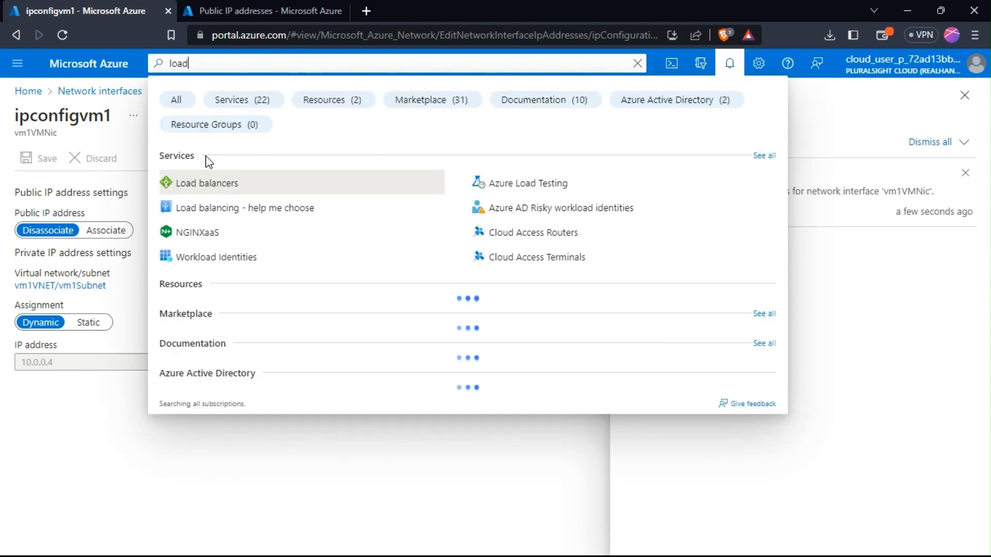
pyautogui.click(205, 183)
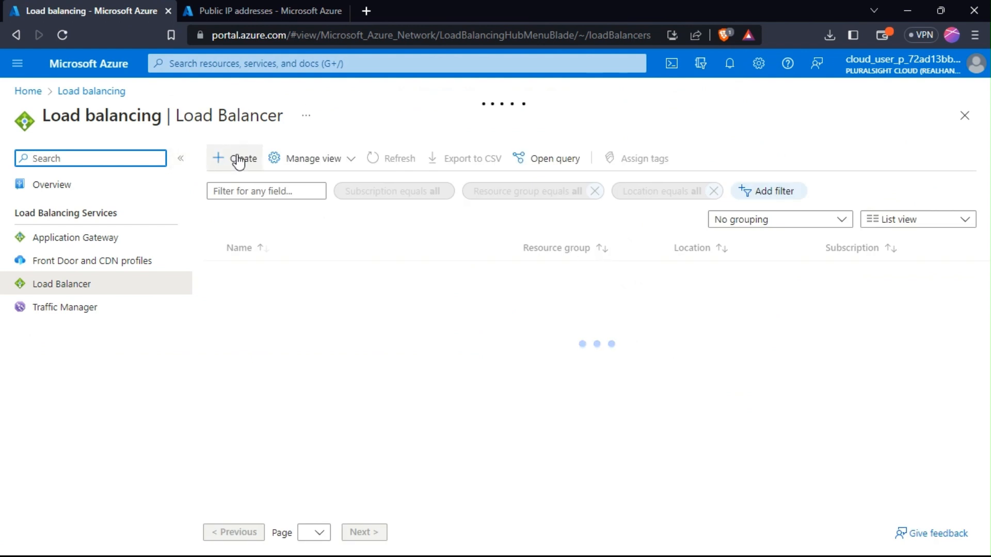
pyautogui.click(243, 160)
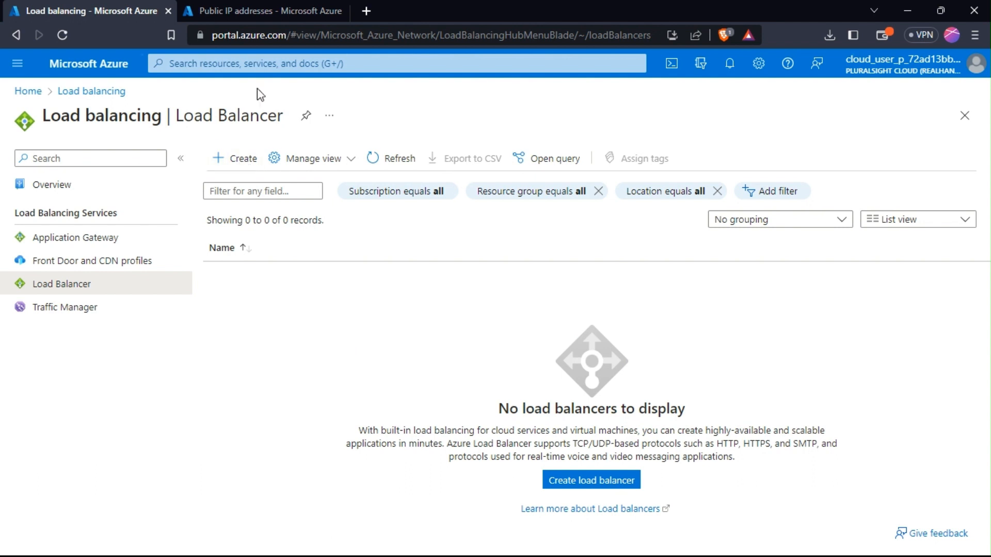
# Check the public IP deletion in the other tab and set the new load balancer's resource group to 1-d9f0e274-playground-sandbox
pyautogui.click(281, 12)
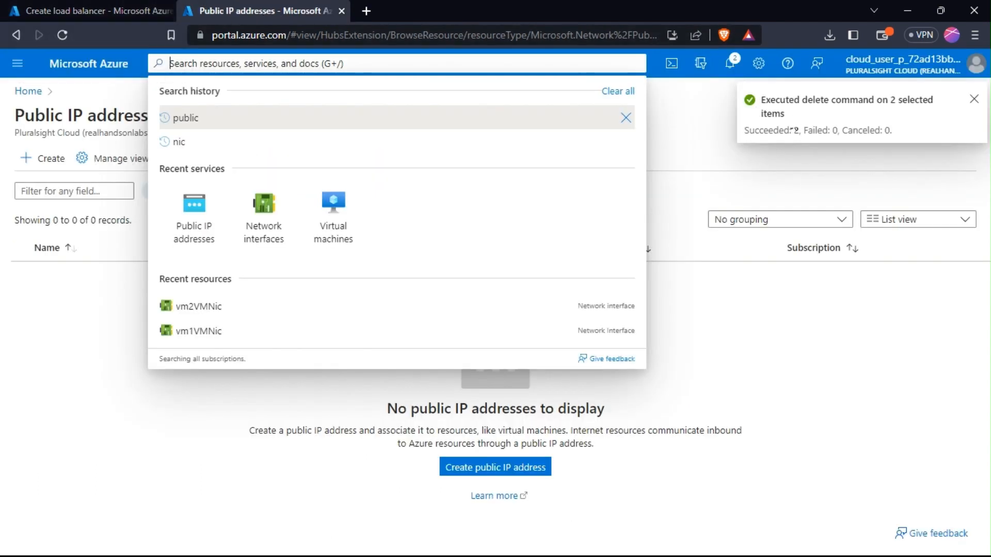
pyautogui.click(126, 13)
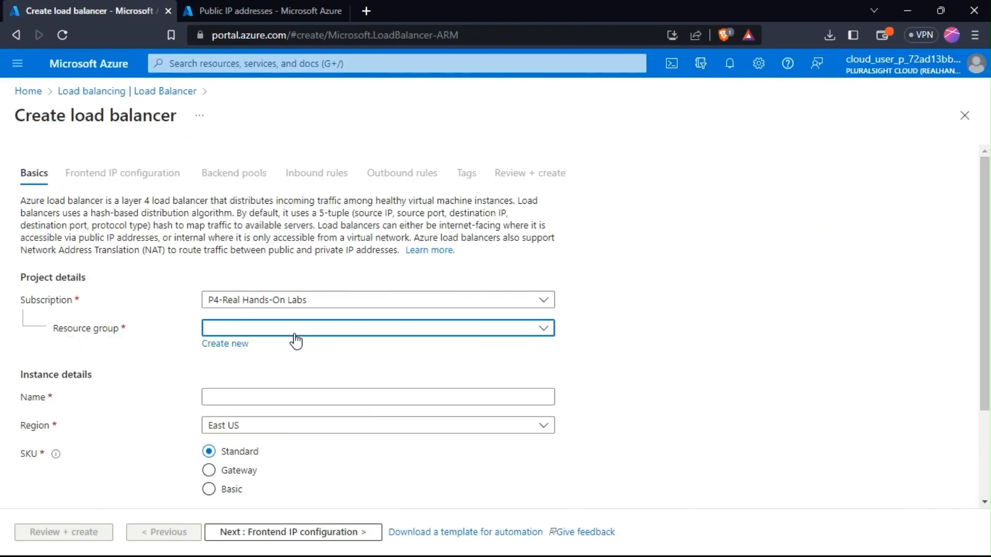
pyautogui.click(282, 330)
pyautogui.click(233, 378)
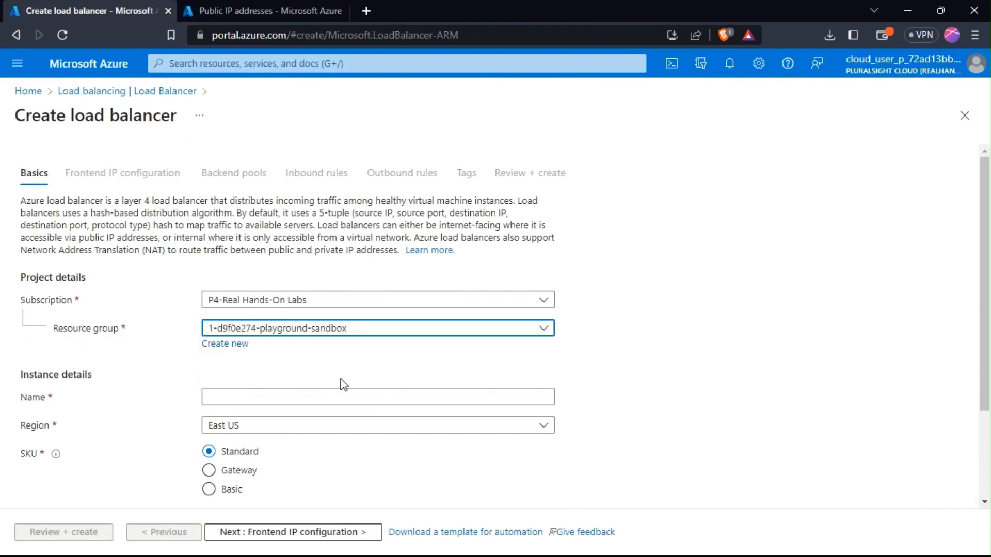
# Name the new load balancer load and look through its remaining instance details
pyautogui.click(234, 400)
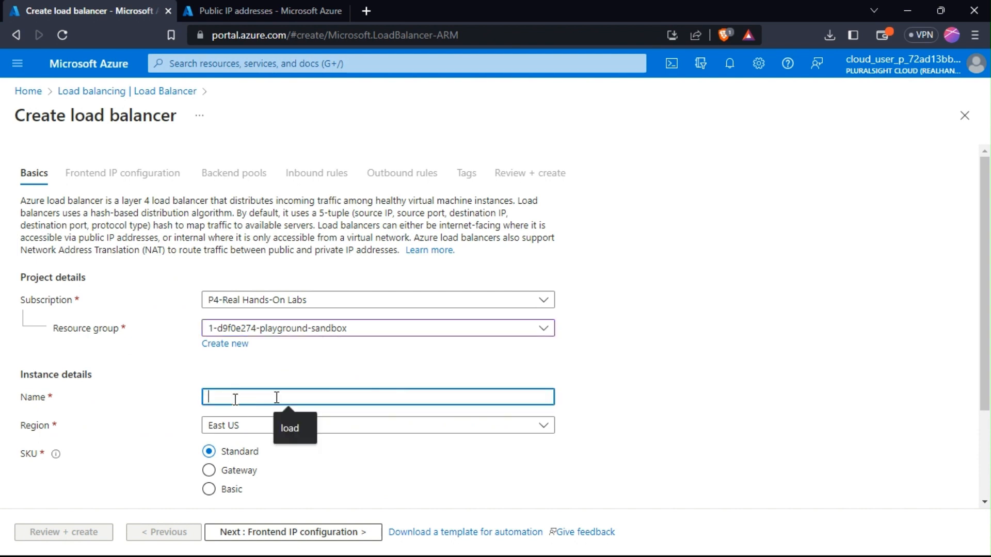
pyautogui.click(290, 428)
pyautogui.moveTo(239, 401); pyautogui.dragTo(194, 400)
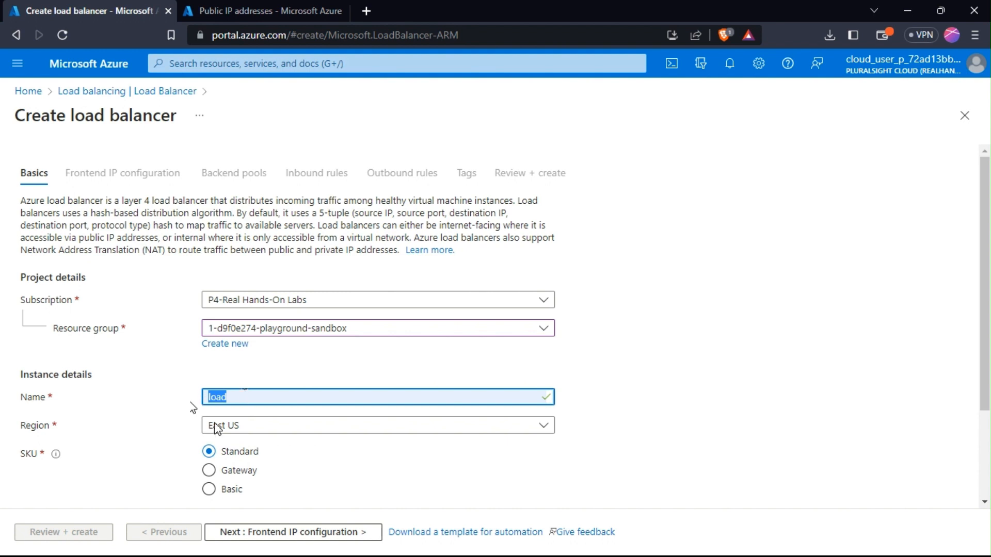
pyautogui.scroll(-3, 980, 310)
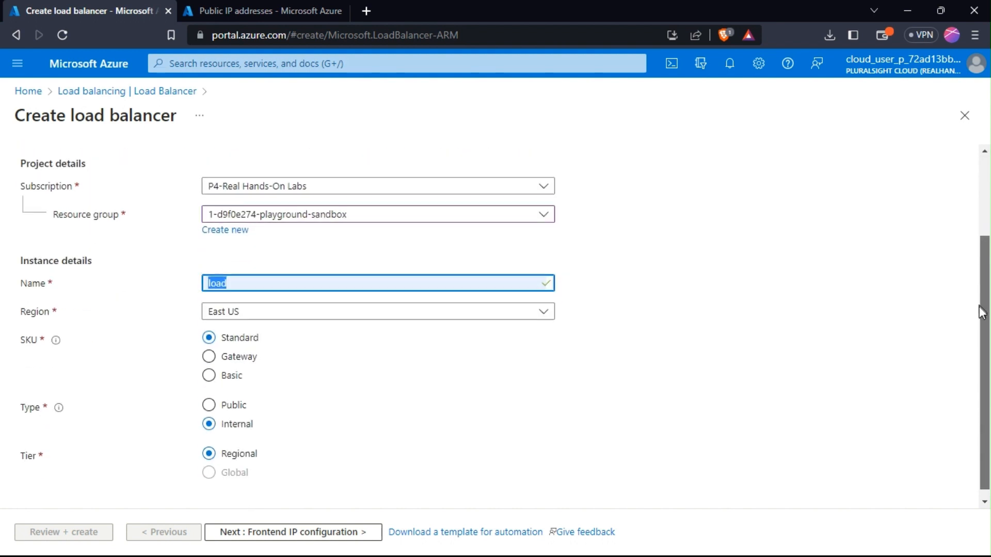
pyautogui.click(673, 378)
pyautogui.moveTo(237, 282); pyautogui.dragTo(189, 282)
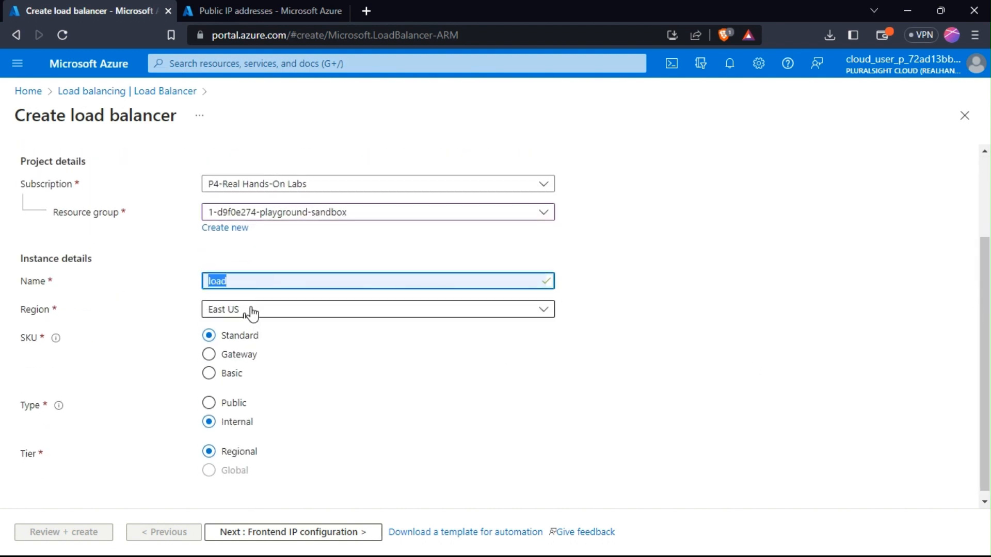
# In the other browser tab, search the portal for all, check vm1's location in All resources, and return to the load balancer form
pyautogui.click(304, 11)
pyautogui.click(314, 69)
pyautogui.write('a')
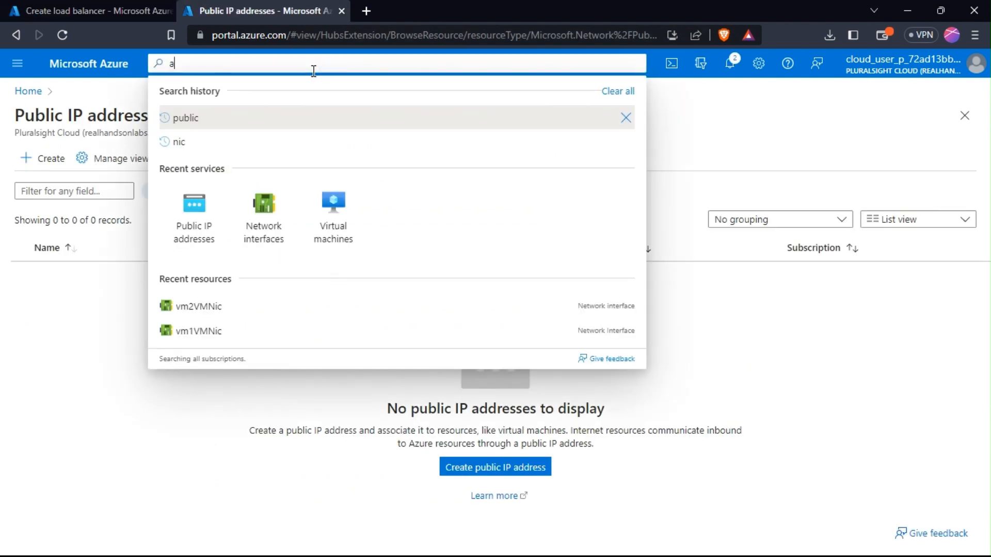
pyautogui.write('ll')
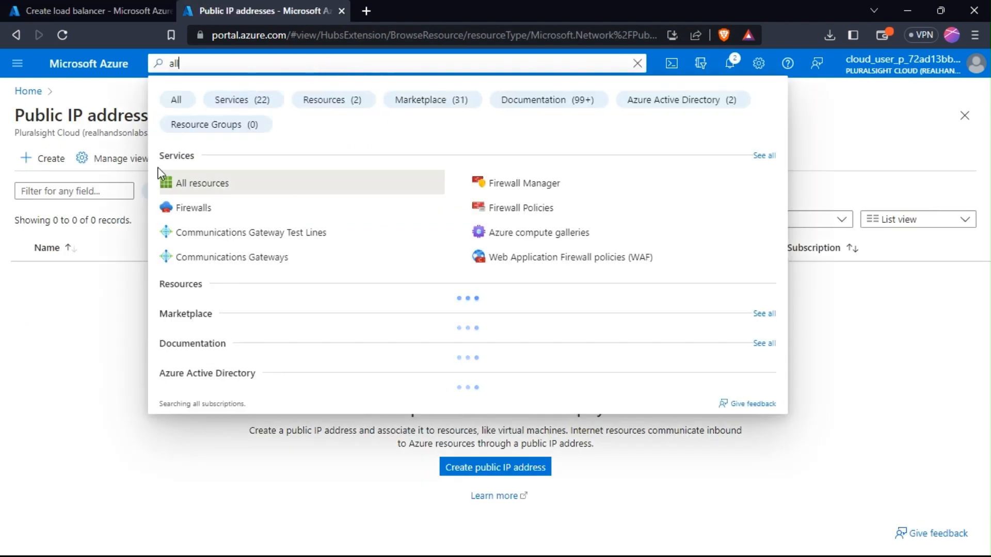
pyautogui.click(193, 180)
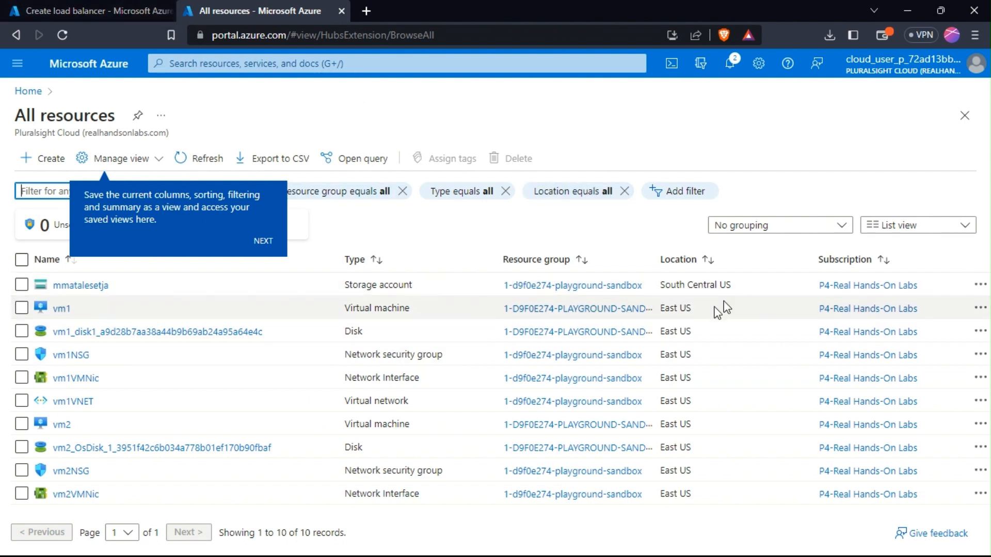
pyautogui.moveTo(680, 311); pyautogui.dragTo(674, 312)
pyautogui.click(139, 9)
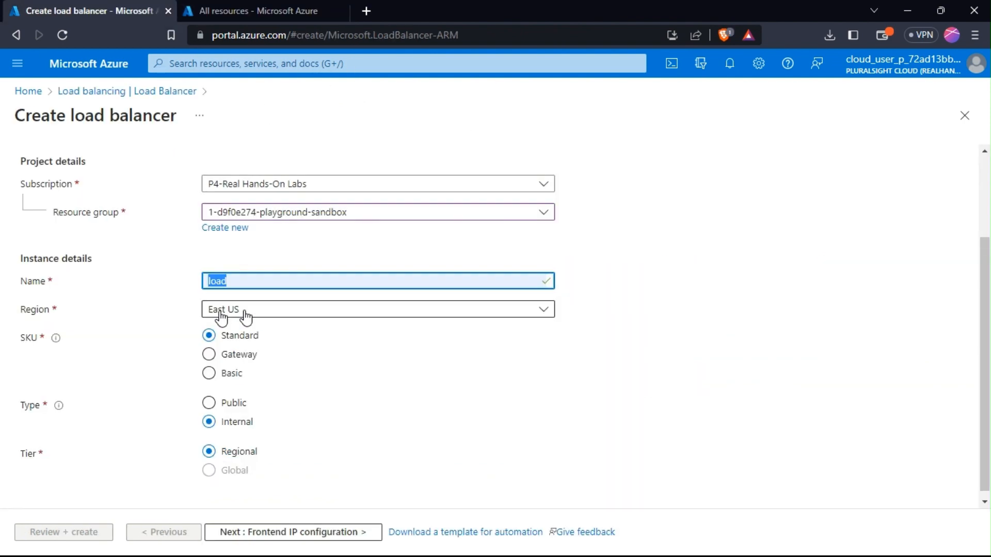
# Try the Basic SKU, set the load balancer back to the Standard SKU, and choose the Public type
pyautogui.click(281, 338)
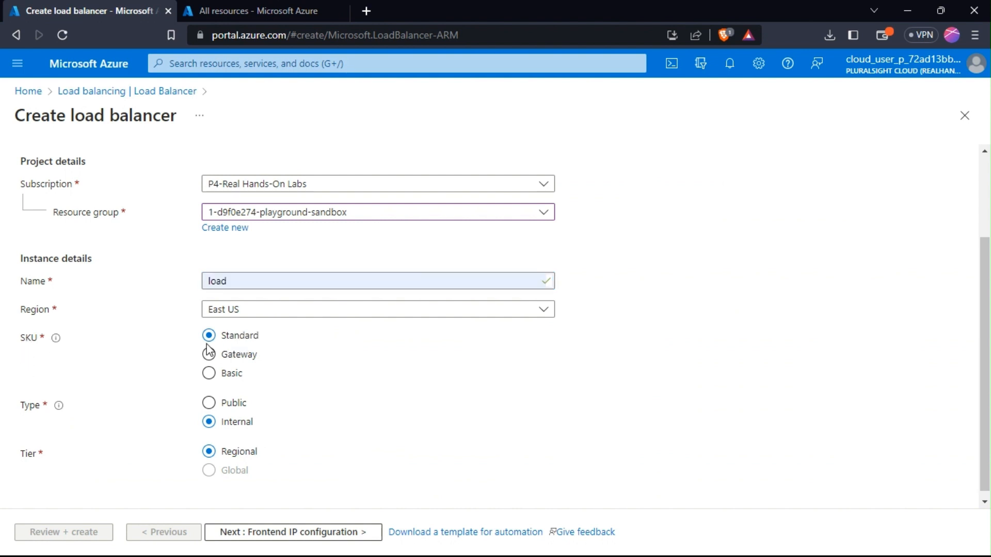
pyautogui.click(211, 380)
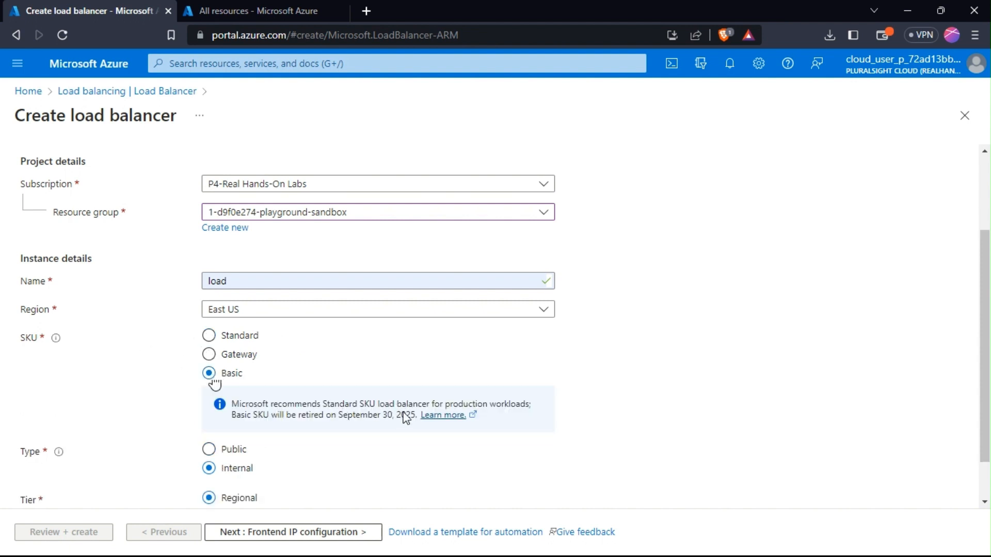
pyautogui.moveTo(405, 416)
pyautogui.mouseDown()
pyautogui.moveTo(342, 421)
pyautogui.moveTo(396, 420)
pyautogui.mouseUp()
pyautogui.click(216, 340)
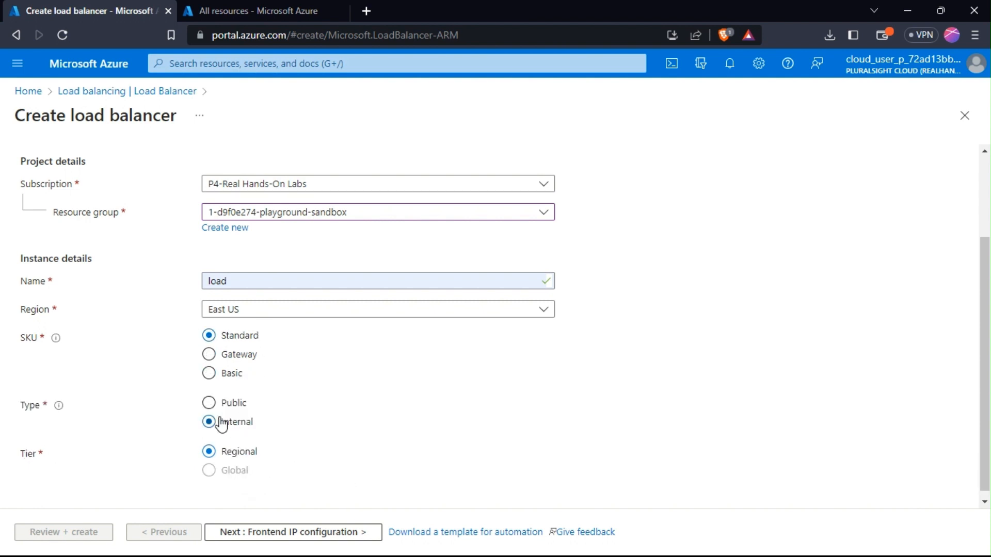
pyautogui.click(209, 403)
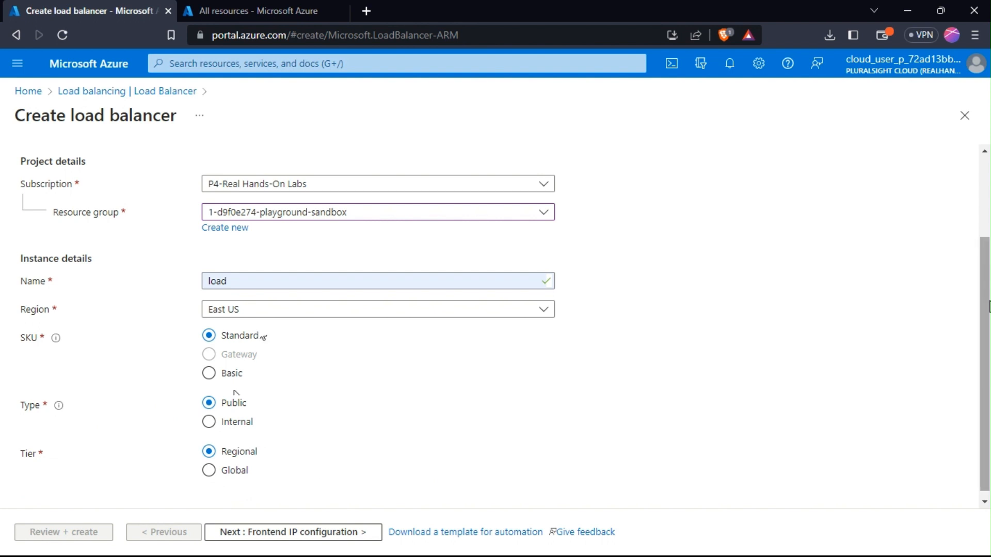
pyautogui.scroll(-1, 654, 369)
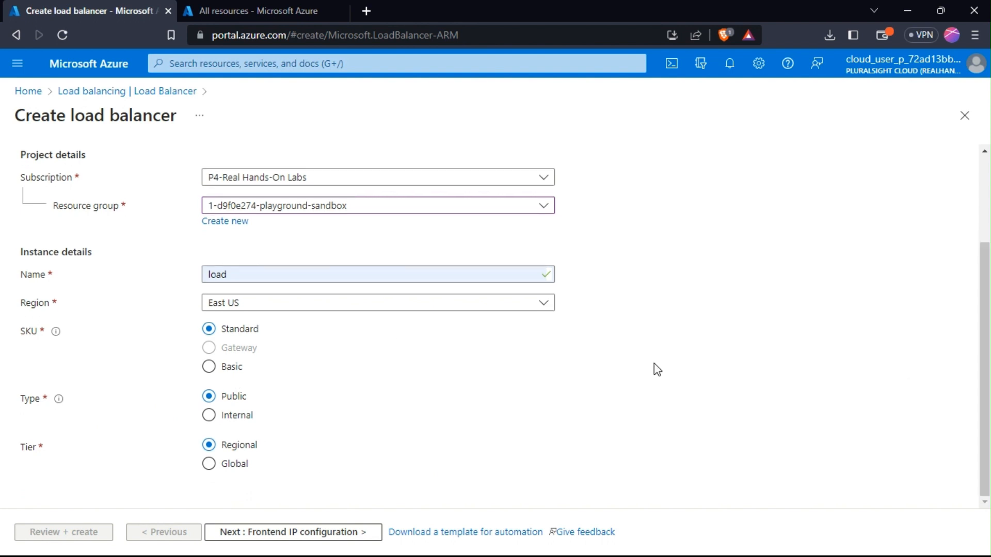
# Continue to the frontend IP configuration and start adding one named frontent
pyautogui.click(226, 536)
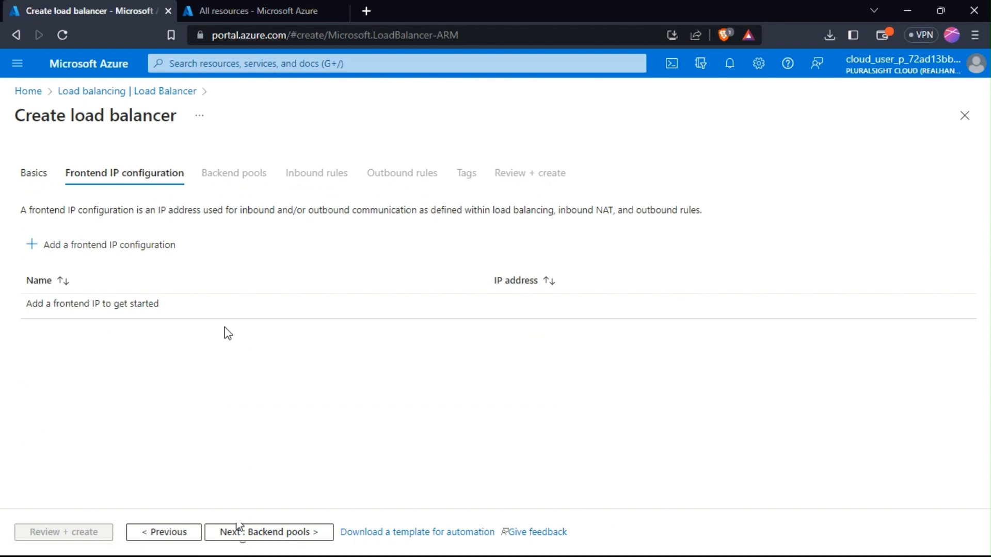
pyautogui.click(53, 252)
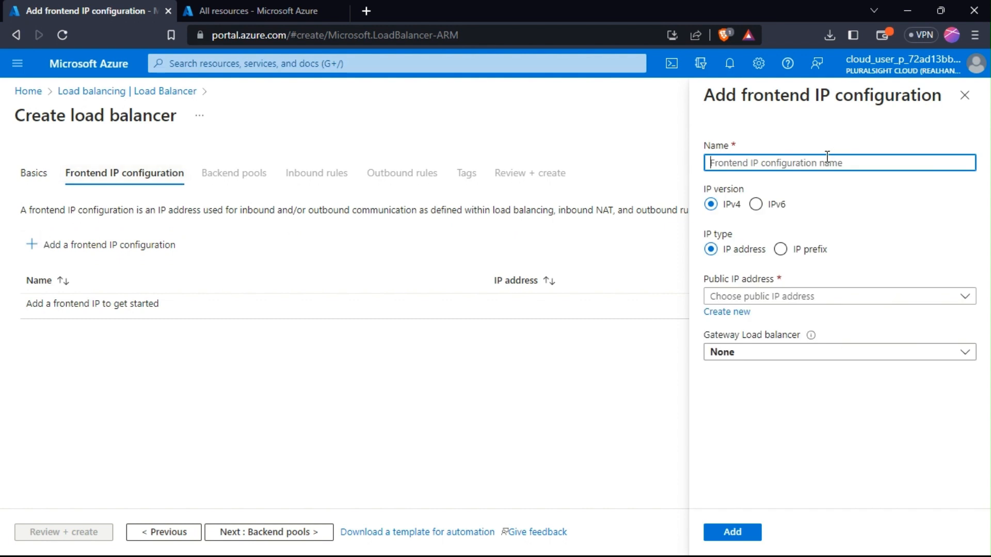
pyautogui.write('fr')
pyautogui.write('i')
pyautogui.write('n')
pyautogui.press('BackSpace')
pyautogui.press('BackSpace')
pyautogui.click(805, 194)
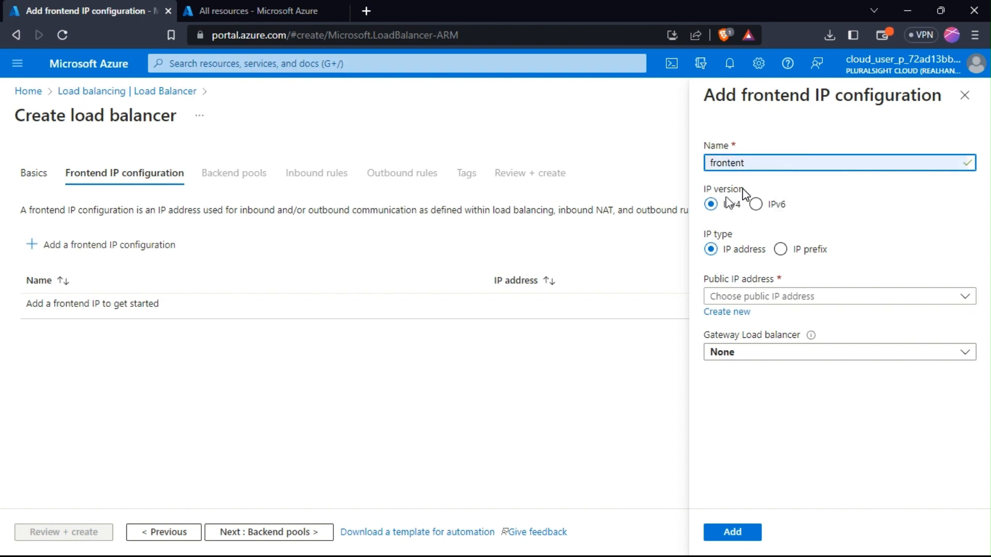
# Create a new public IP address named ip for the frontend and add the frontend IP configuration
pyautogui.click(735, 311)
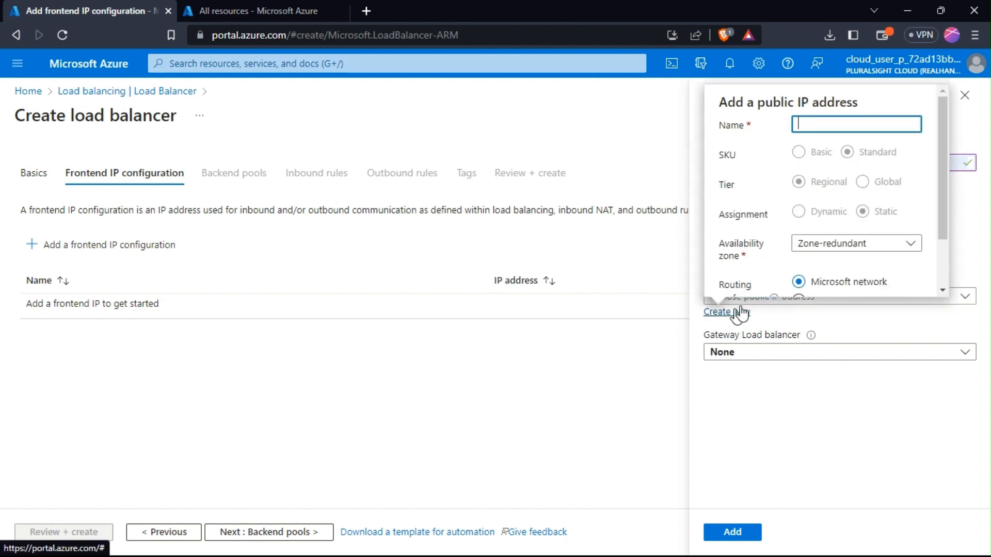
pyautogui.write('ip')
pyautogui.scroll(-2, 946, 155)
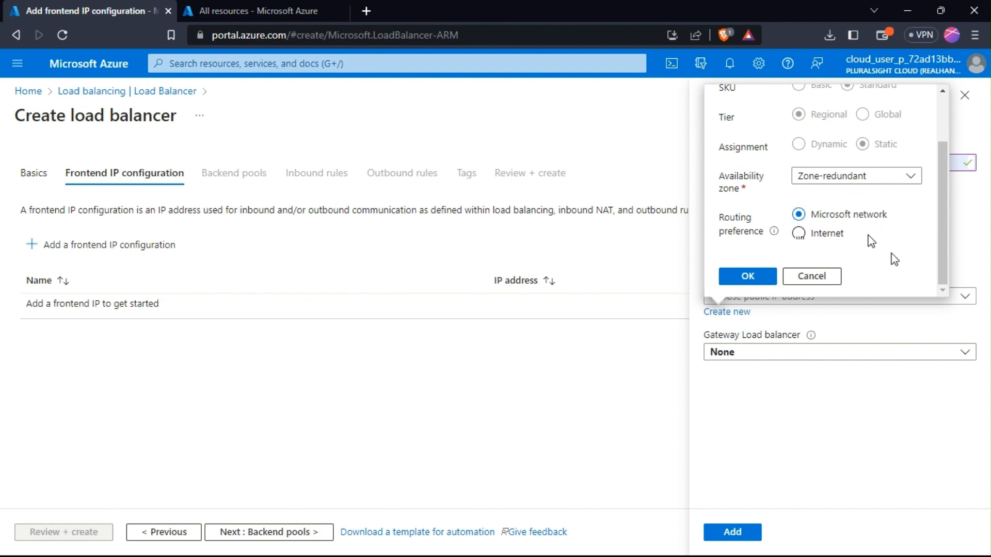
pyautogui.click(755, 276)
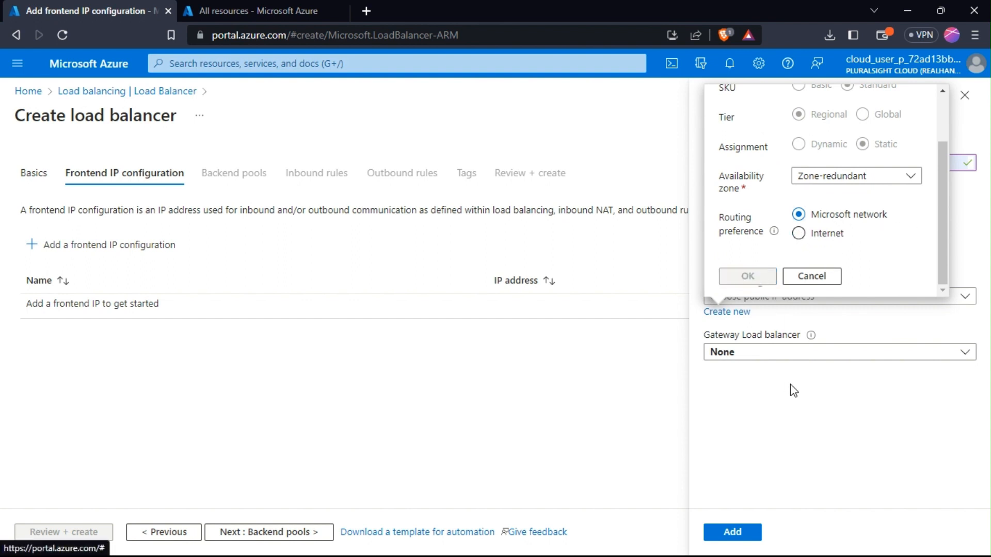
pyautogui.click(733, 534)
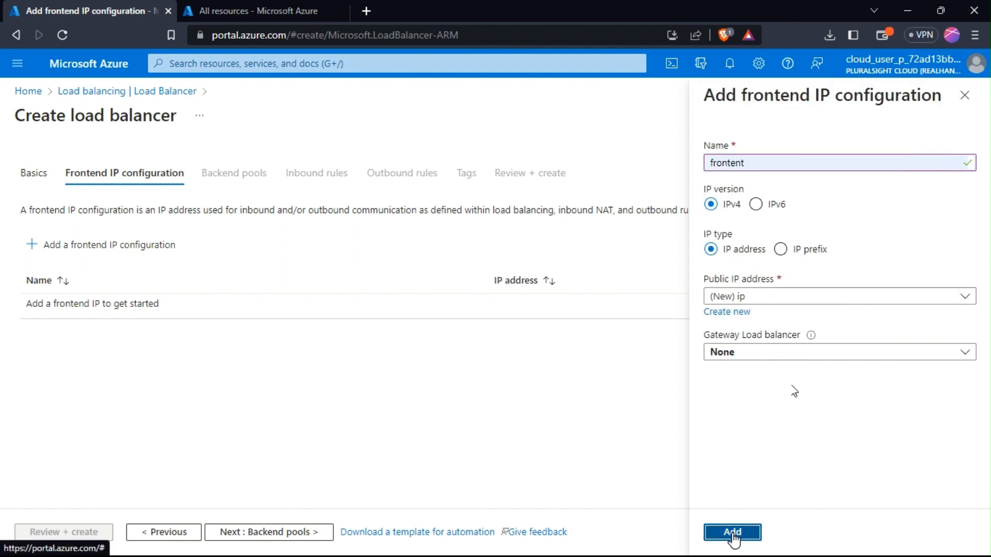
# Start adding a backend pool named backpool on the virtual network vm1VNET
pyautogui.click(247, 532)
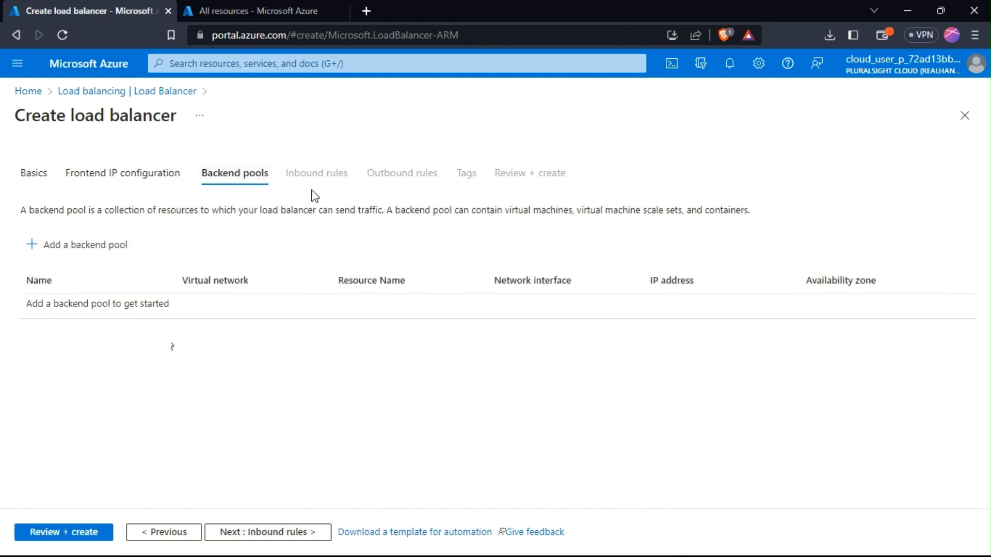
pyautogui.click(73, 247)
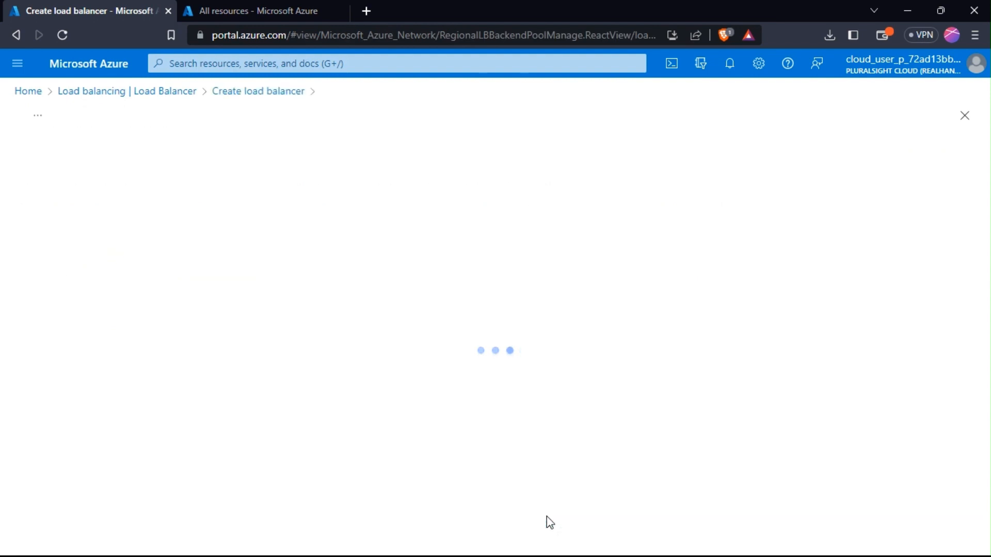
pyautogui.click(236, 166)
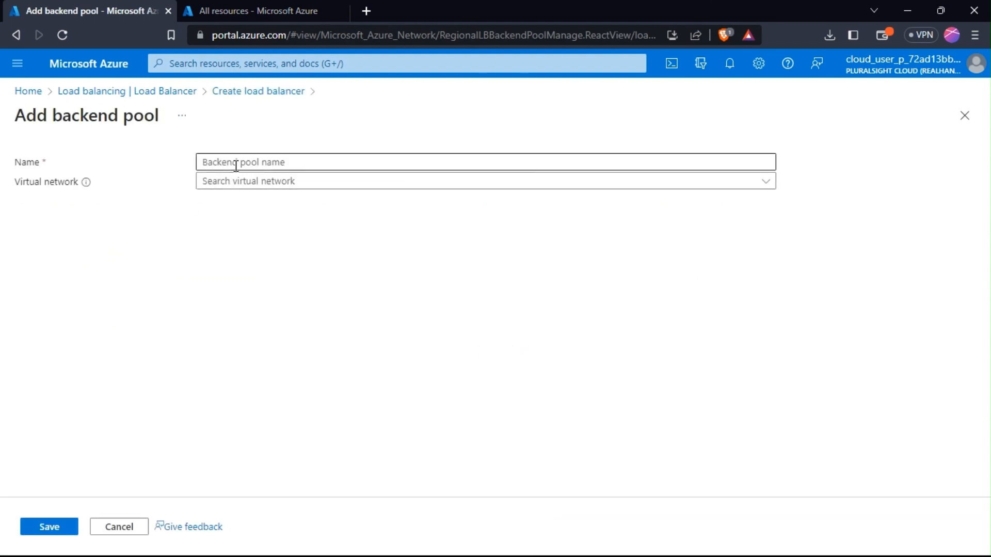
pyautogui.click(237, 164)
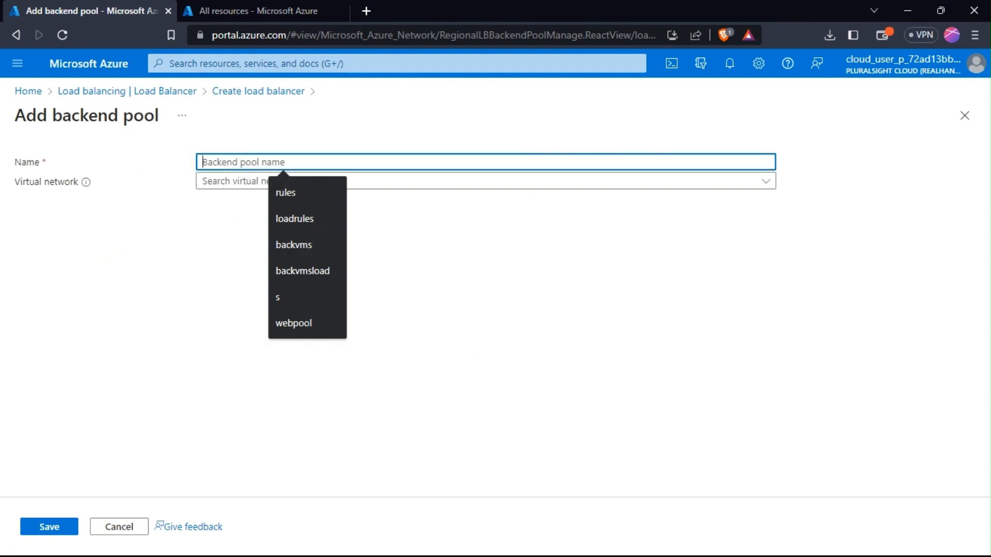
pyautogui.write('bac')
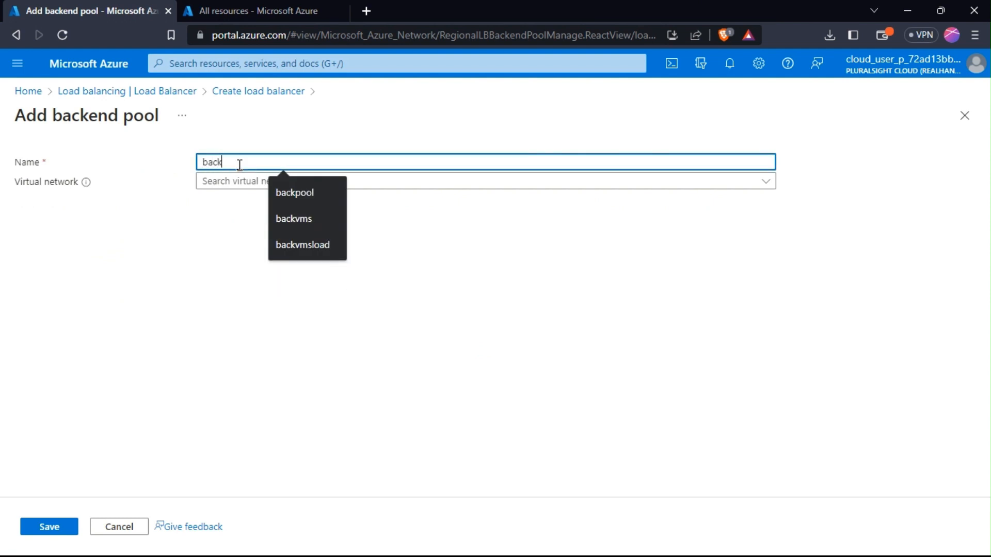
pyautogui.write('k')
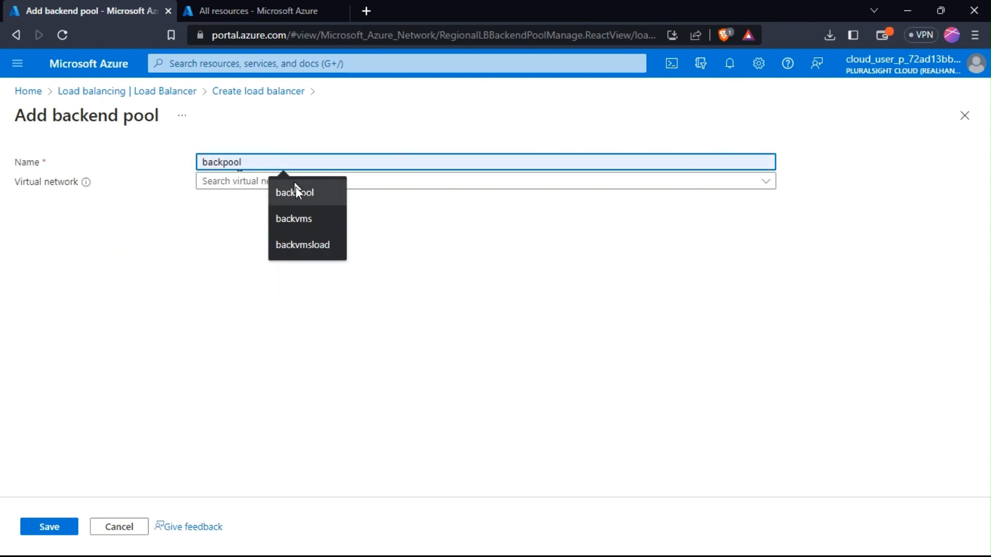
pyautogui.click(279, 195)
pyautogui.click(241, 188)
pyautogui.click(269, 207)
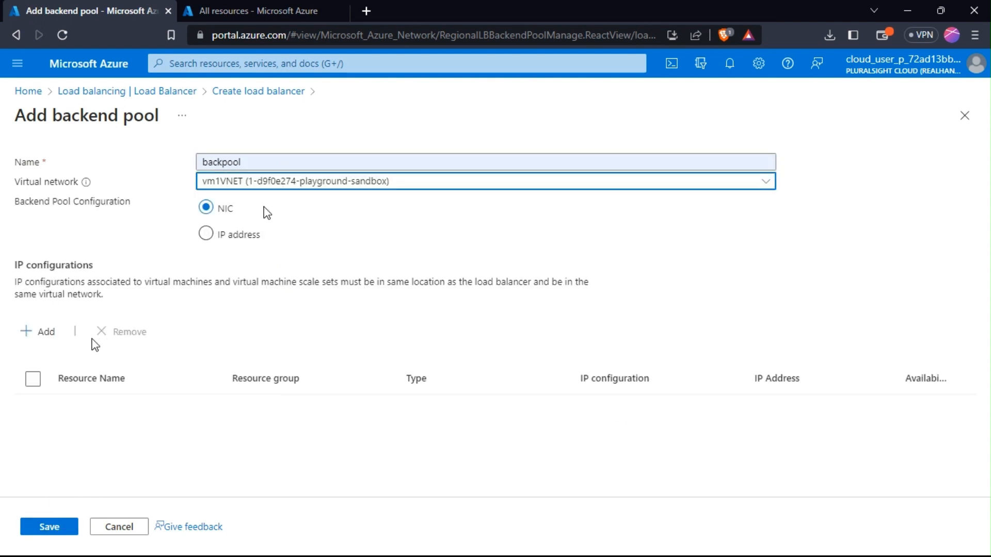
# Add the IP configurations of vm1 and vm2 to the backend pool and save it
pyautogui.click(46, 338)
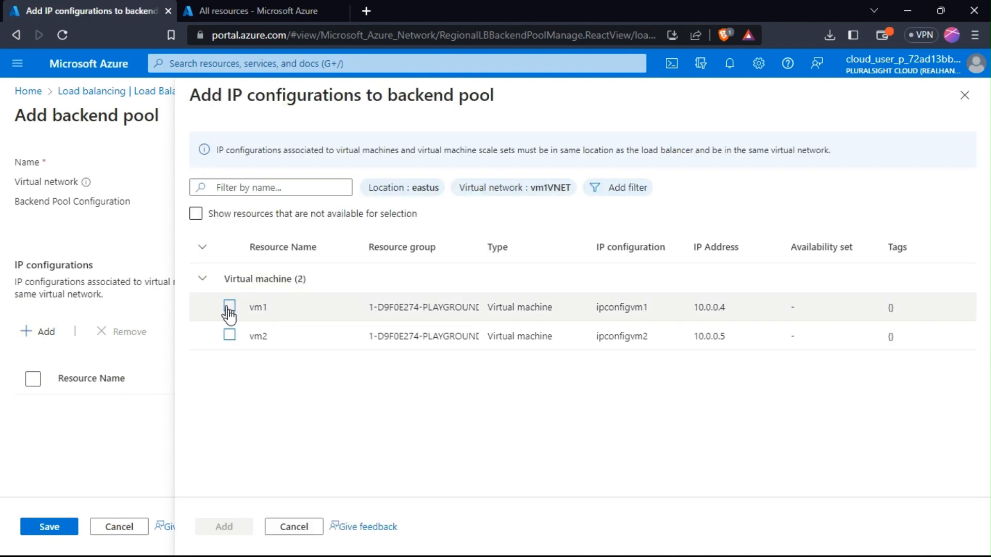
pyautogui.click(229, 307)
pyautogui.click(229, 335)
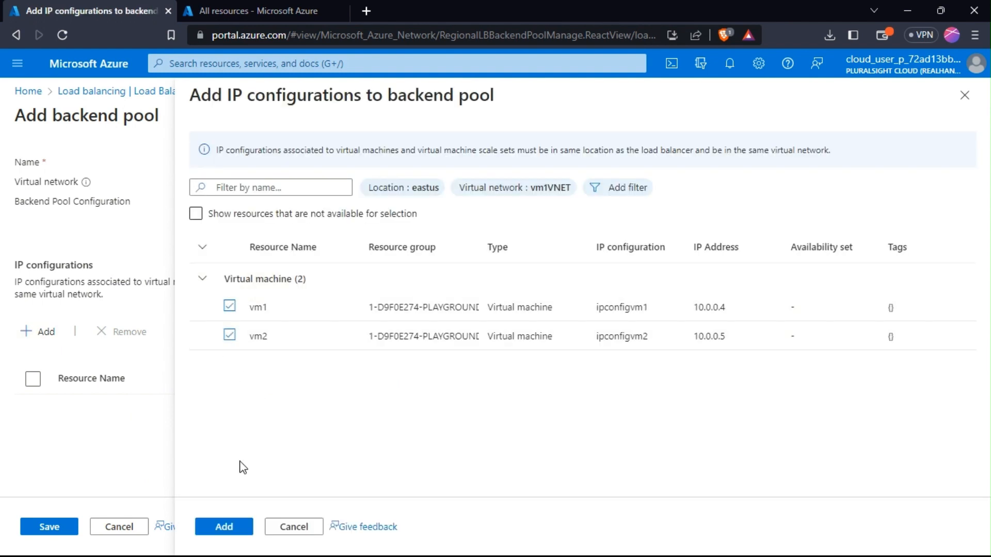
pyautogui.click(224, 526)
pyautogui.click(52, 529)
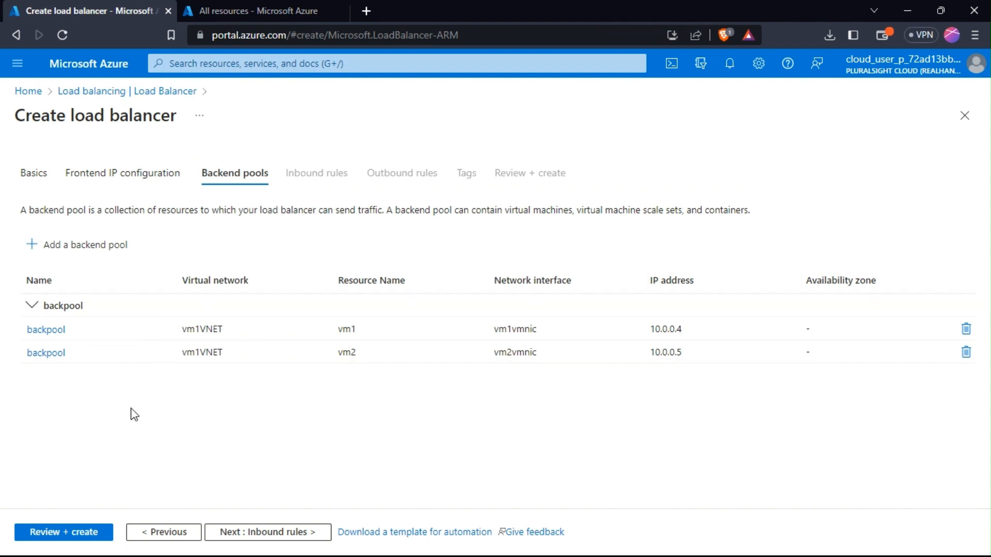
# Review the load balancer's configuration summary and create the load balancer
pyautogui.click(75, 534)
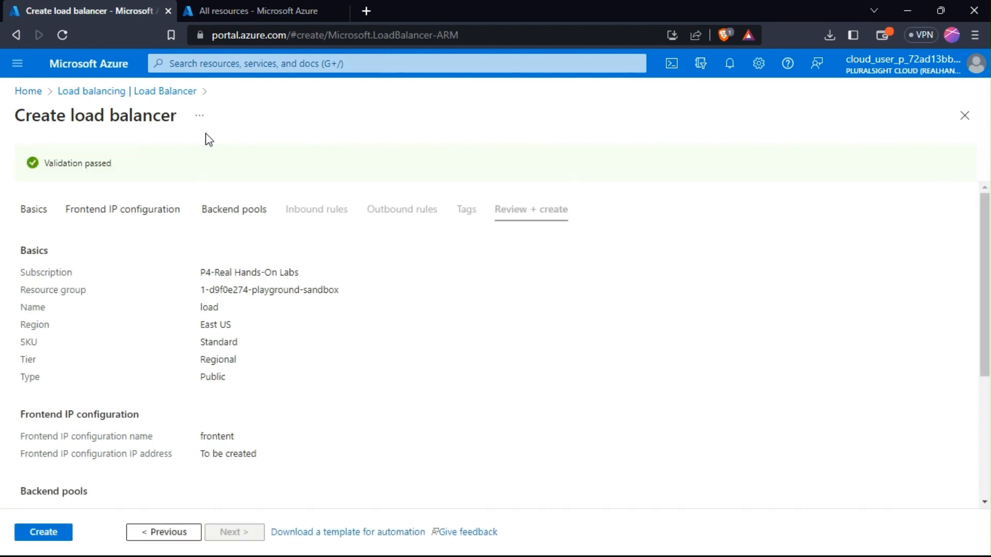
pyautogui.click(24, 532)
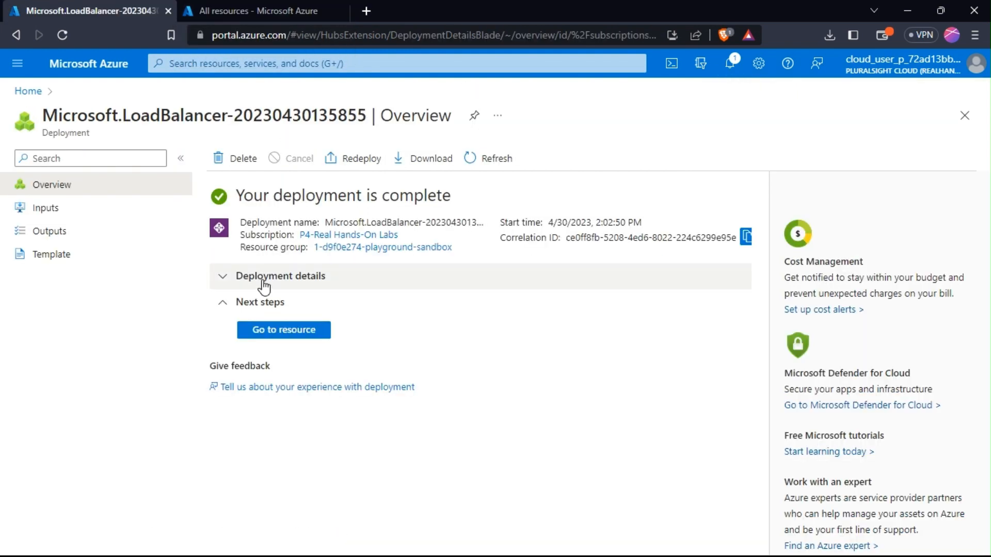
# Open the deployed load balancer and view its frontend IP configuration and backend pools
pyautogui.click(297, 335)
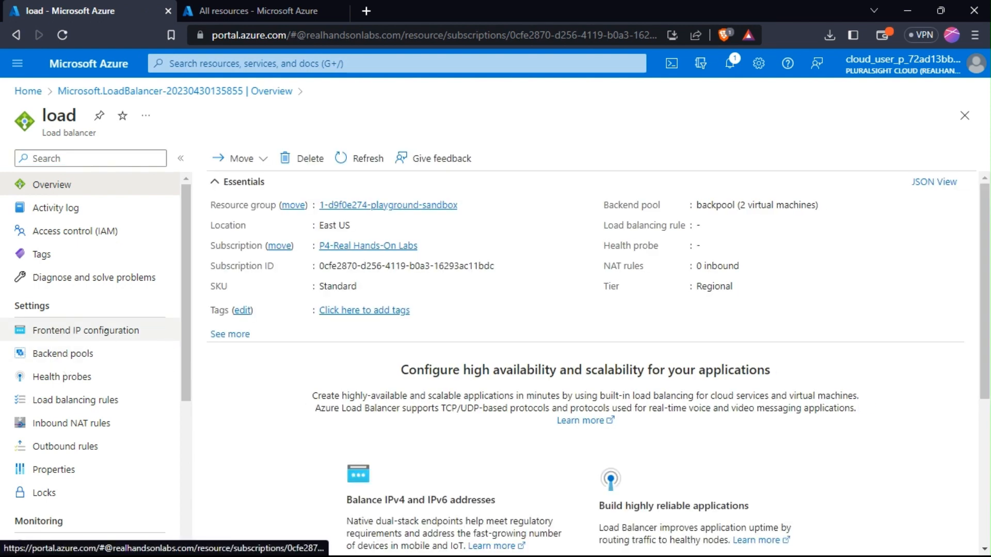
pyautogui.click(86, 330)
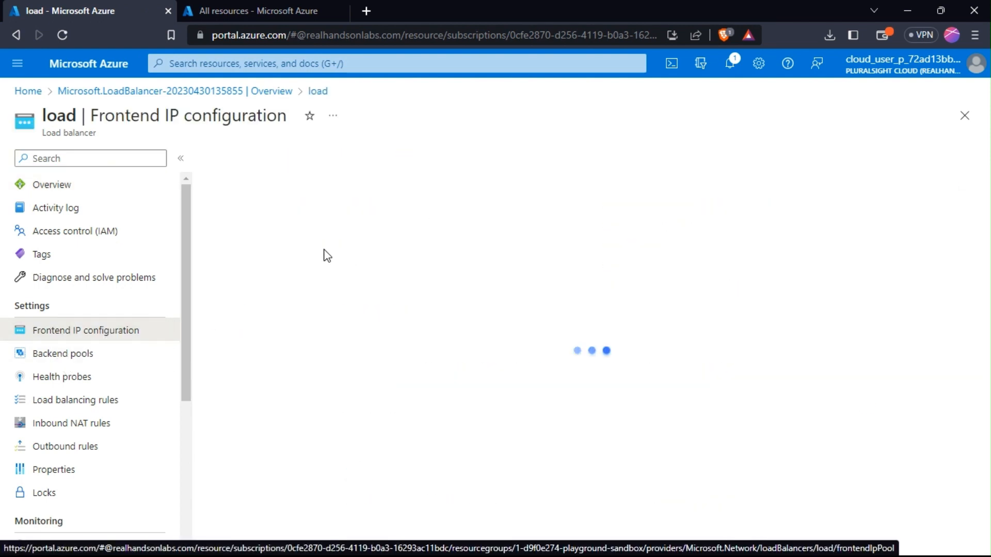
pyautogui.click(45, 354)
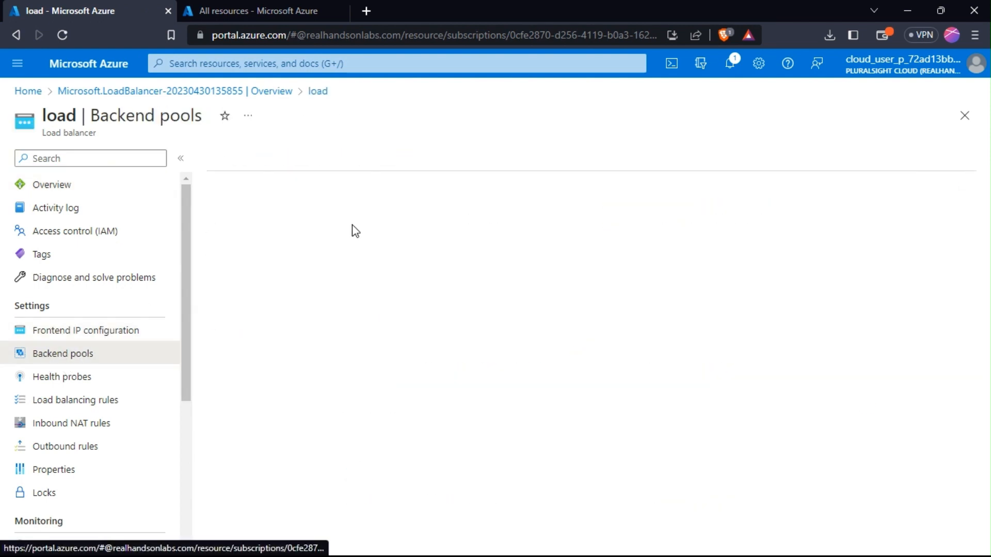
# Add a health probe named health to the load balancer, using TCP on port 80 with a 5-second interval
pyautogui.click(72, 379)
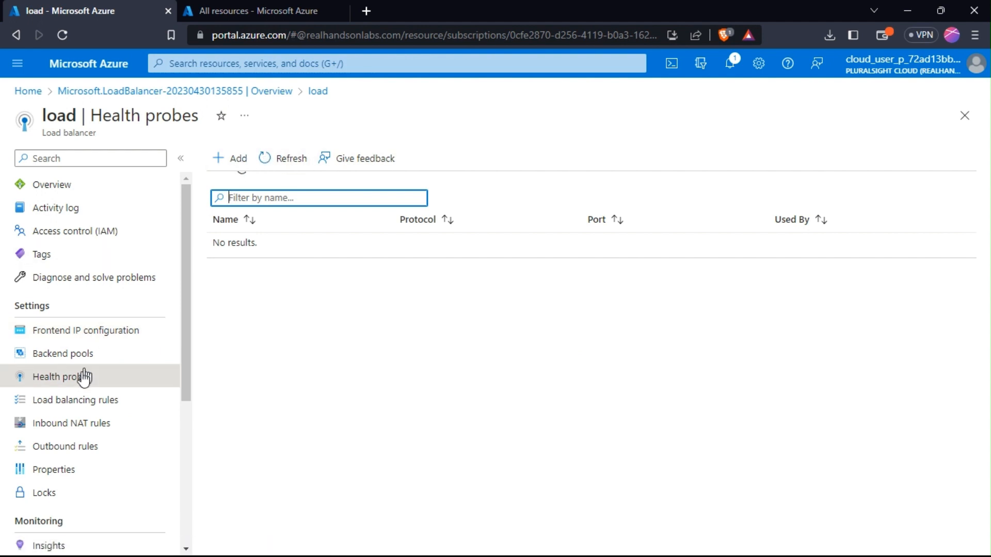
pyautogui.click(227, 161)
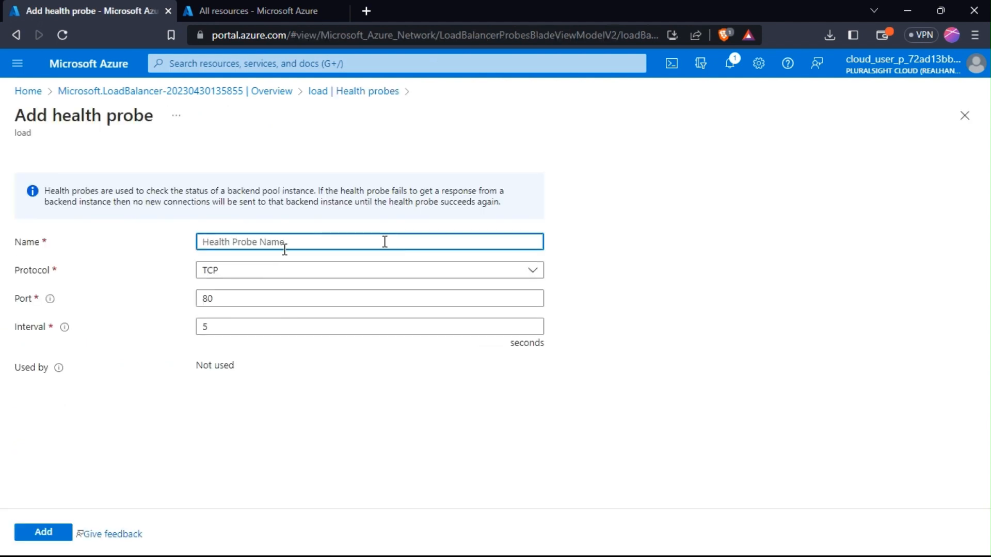
pyautogui.write('health')
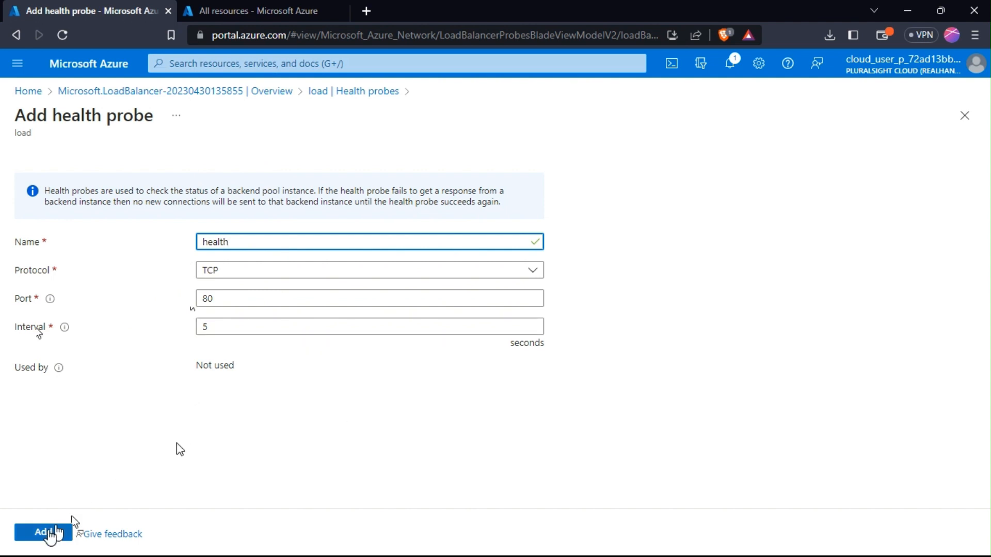
pyautogui.click(50, 533)
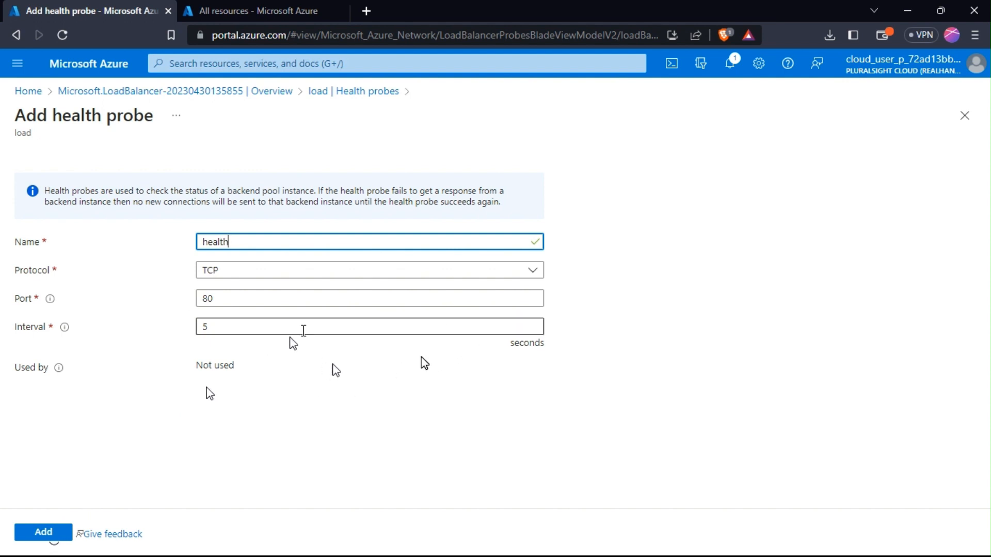
pyautogui.click(303, 330)
pyautogui.doubleClick(201, 333)
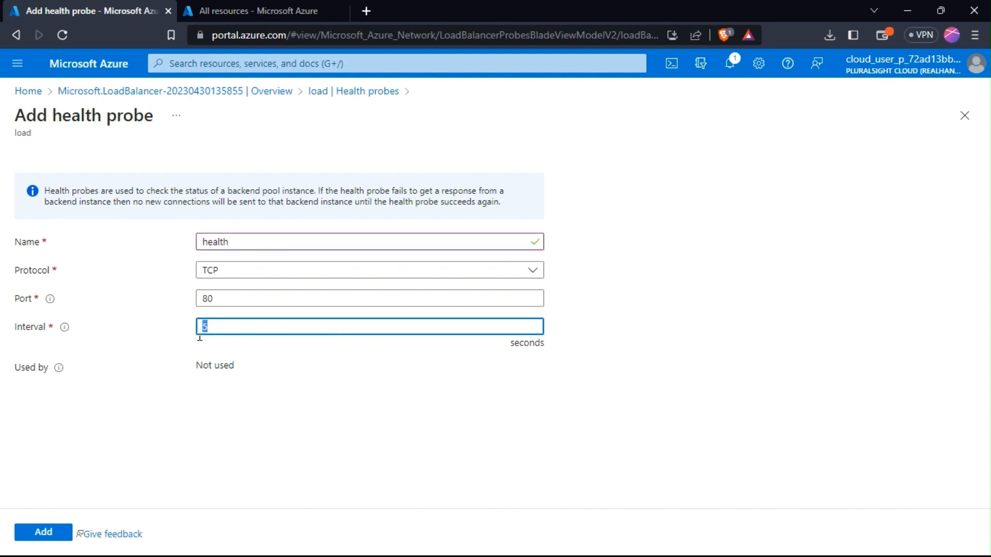
pyautogui.click(328, 407)
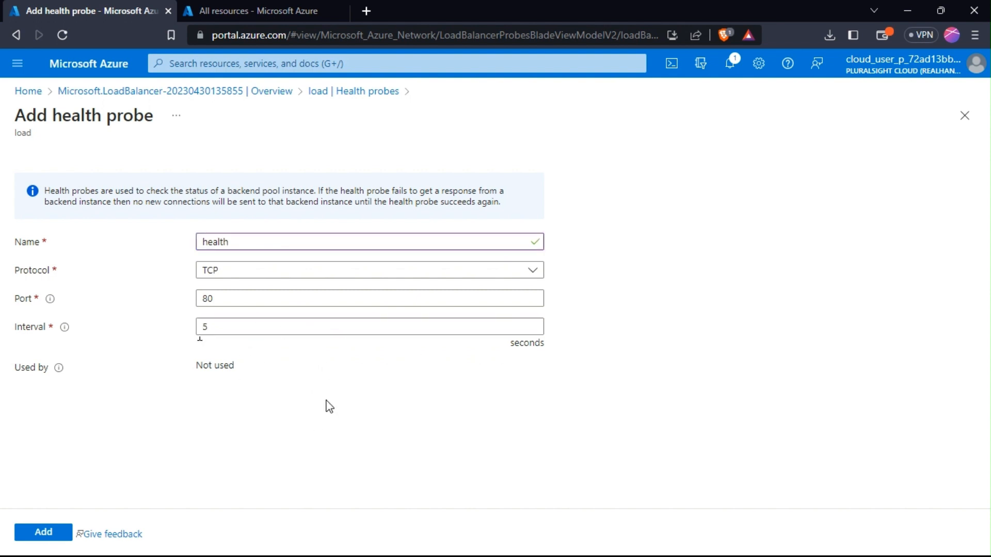
pyautogui.click(45, 532)
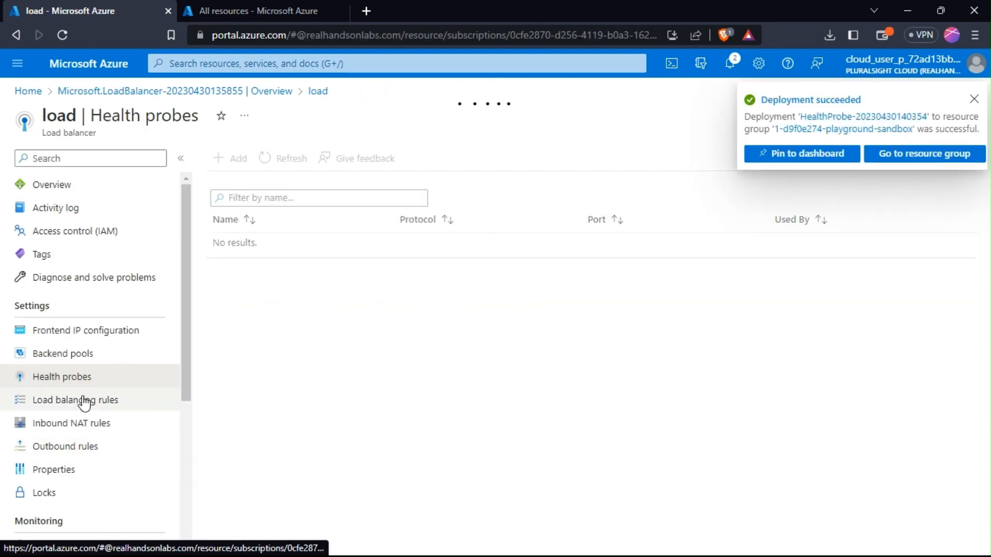
# Start a load balancing rule named rules with the frontent IP address and the backpool backend pool
pyautogui.click(80, 408)
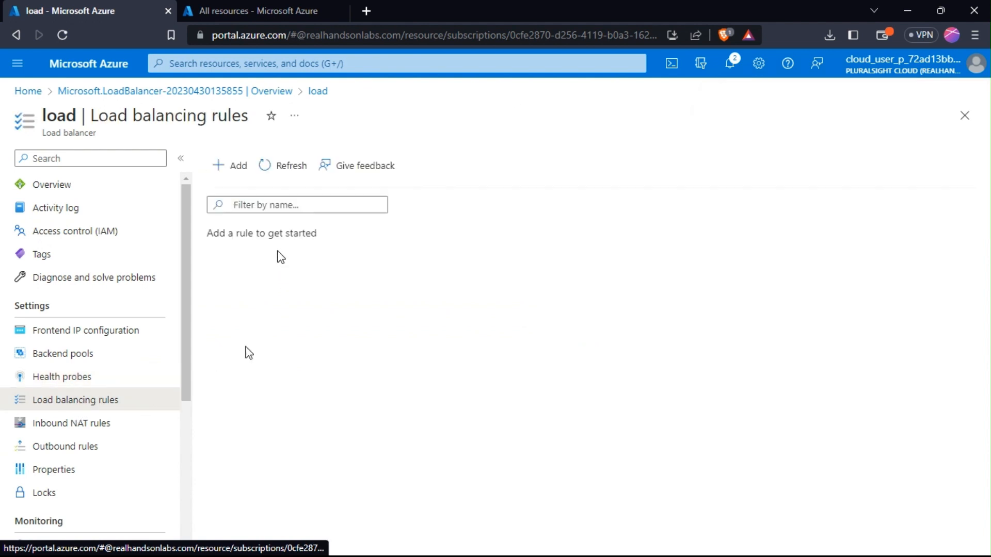
pyautogui.click(251, 168)
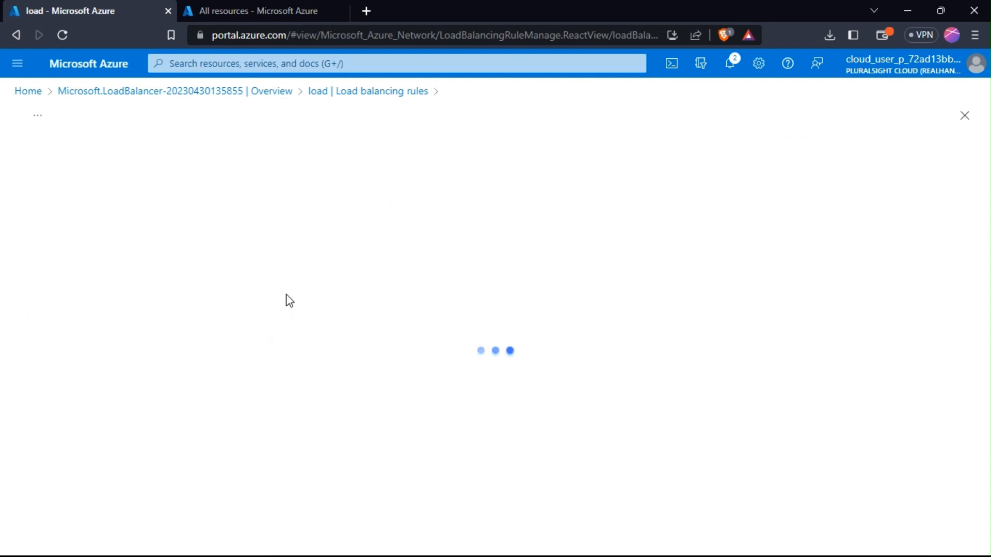
pyautogui.click(274, 216)
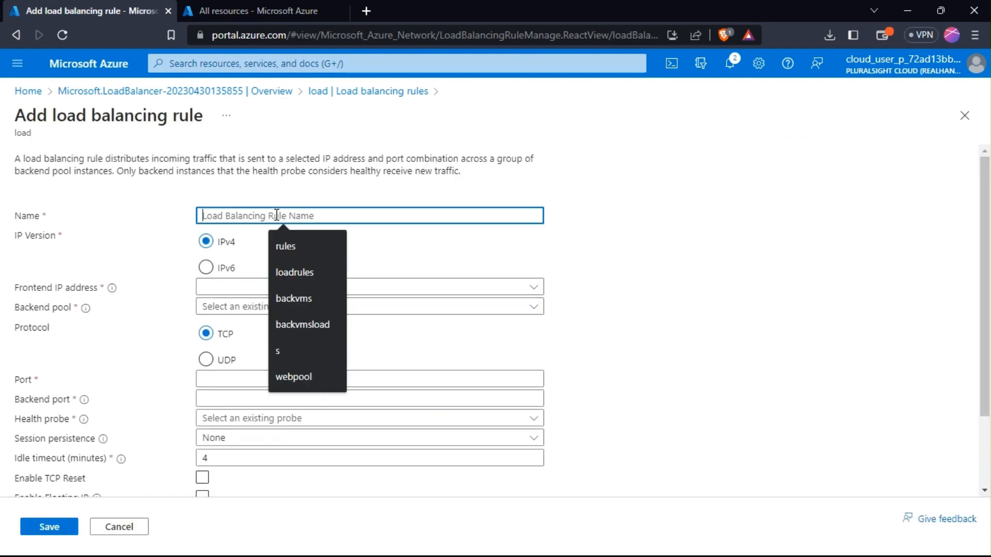
pyautogui.click(276, 247)
pyautogui.click(245, 288)
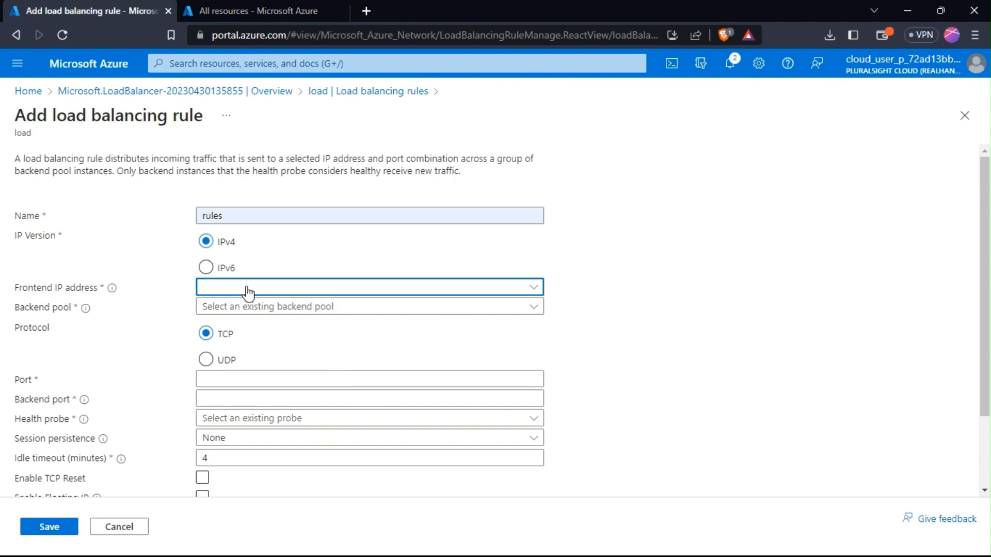
pyautogui.click(264, 315)
pyautogui.click(289, 308)
pyautogui.click(255, 335)
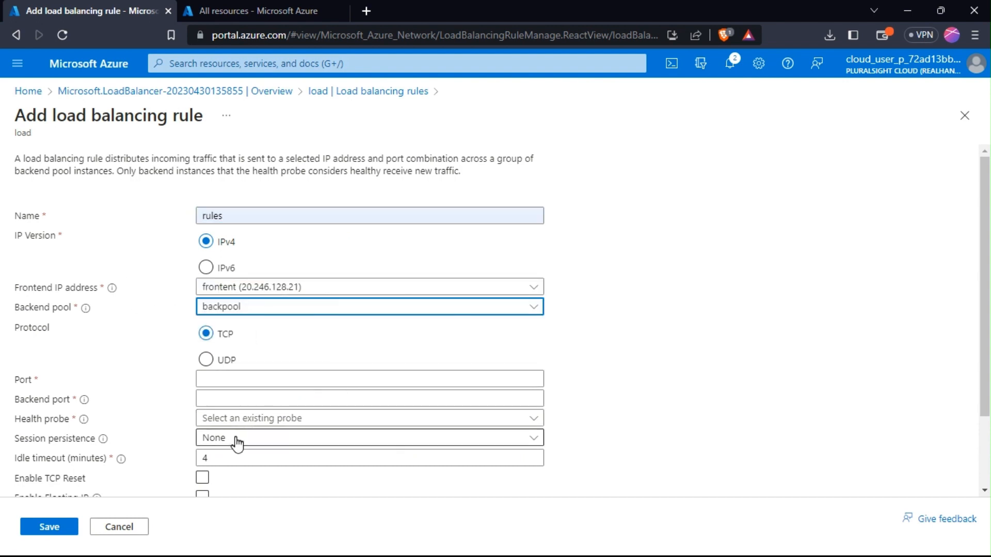
# Set the rule's port and backend port to 80, assign the health probe named health, and save the rule
pyautogui.click(265, 379)
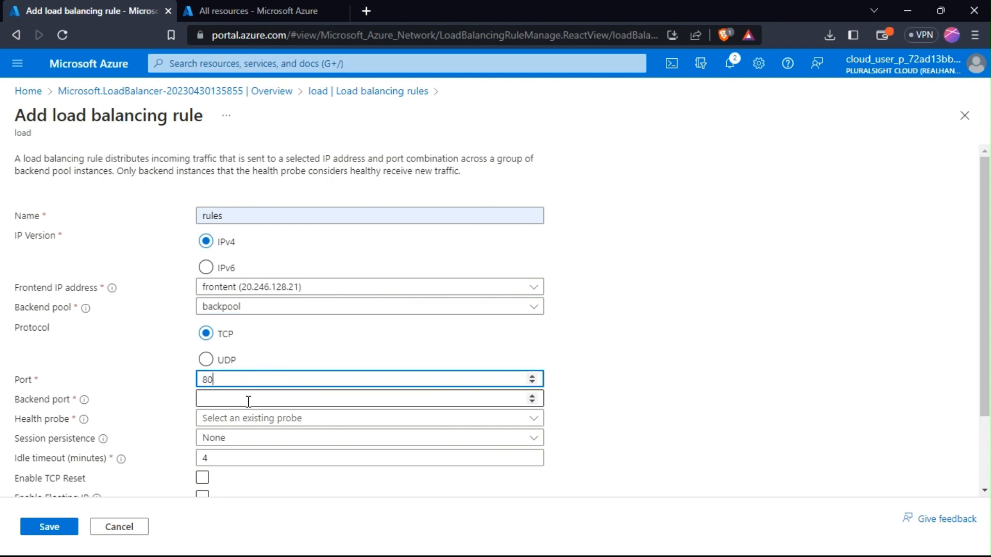
pyautogui.click(273, 398)
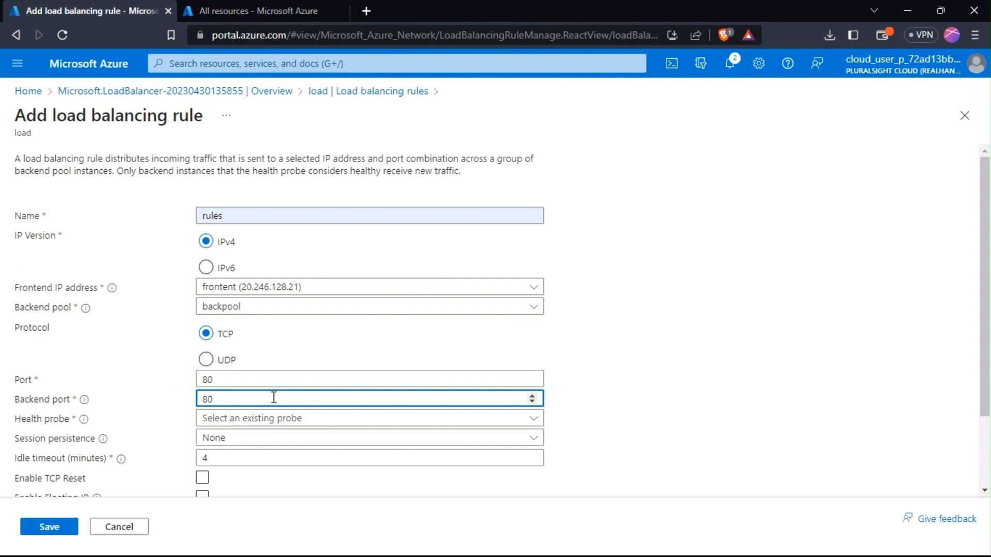
pyautogui.click(276, 419)
pyautogui.click(243, 439)
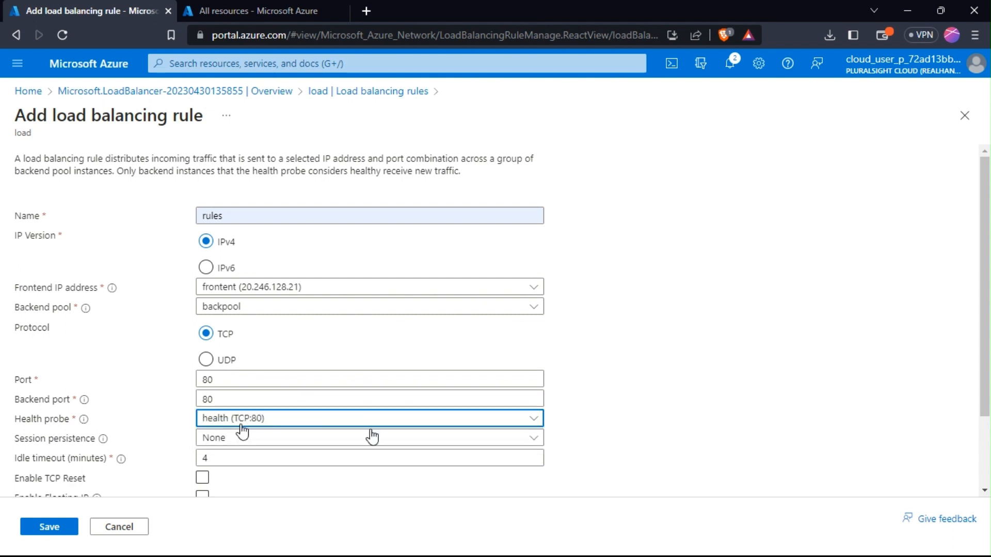
pyautogui.scroll(-2, 853, 378)
pyautogui.click(70, 529)
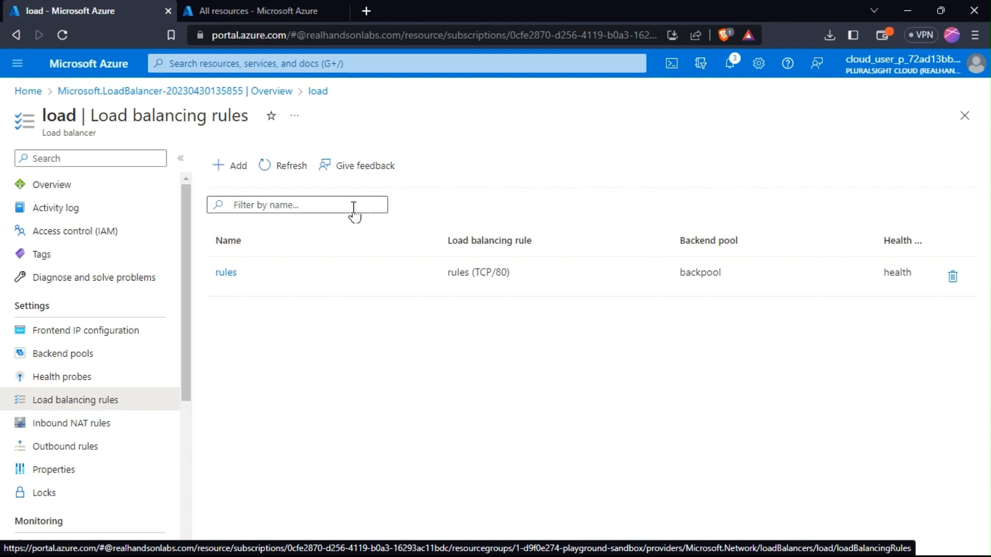
# Open the load balancer's frontend IP address, 20.246.128.21, in a separate browser tab to test it
pyautogui.click(106, 331)
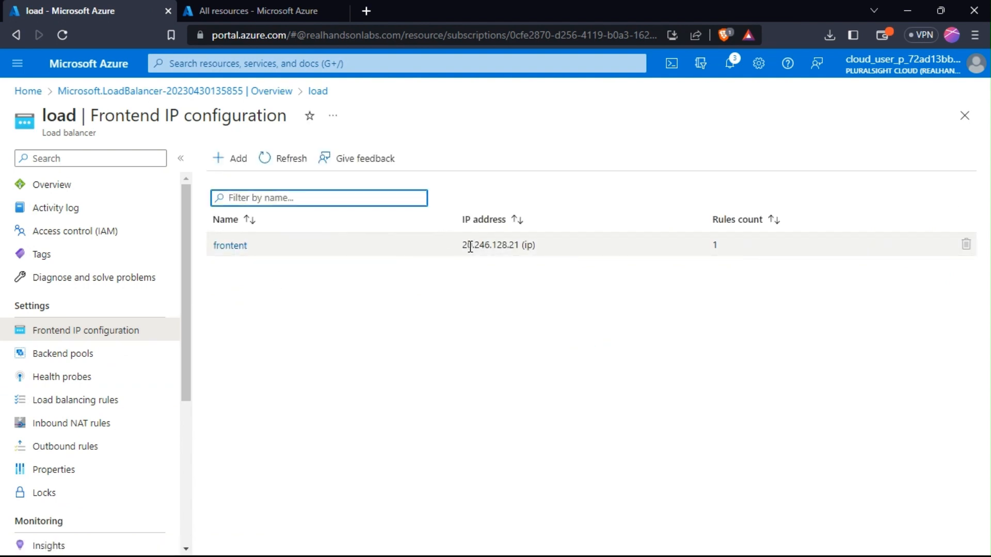
pyautogui.moveTo(460, 246); pyautogui.dragTo(520, 246)
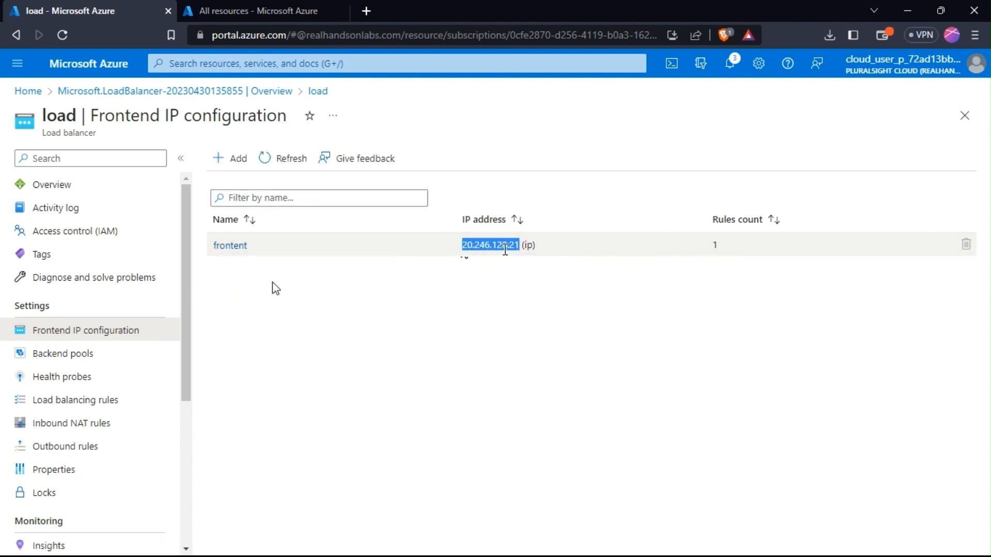
pyautogui.rightClick(520, 246)
pyautogui.click(534, 287)
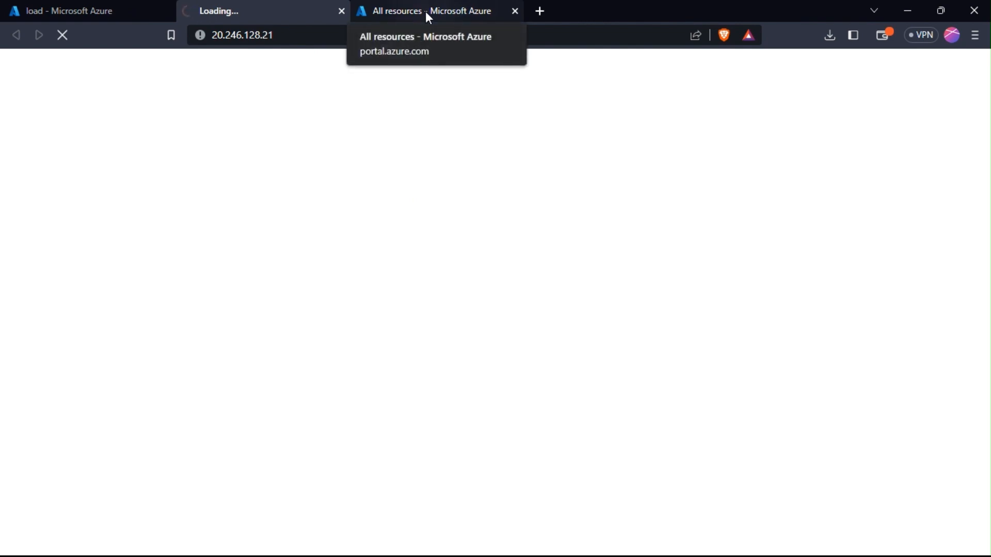
pyautogui.click(201, 43)
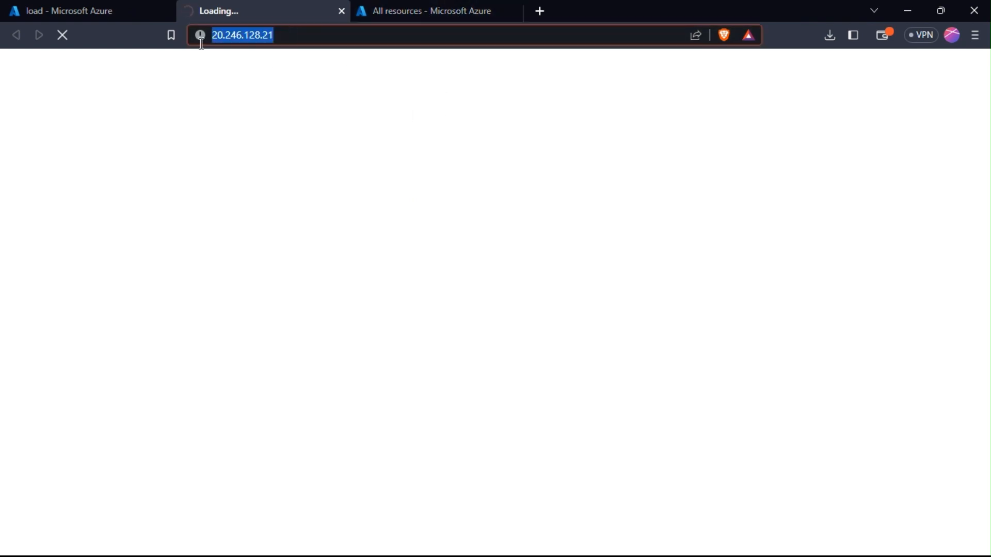
# Go to the virtual machines list in the Azure portal and open vm1
pyautogui.click(439, 2)
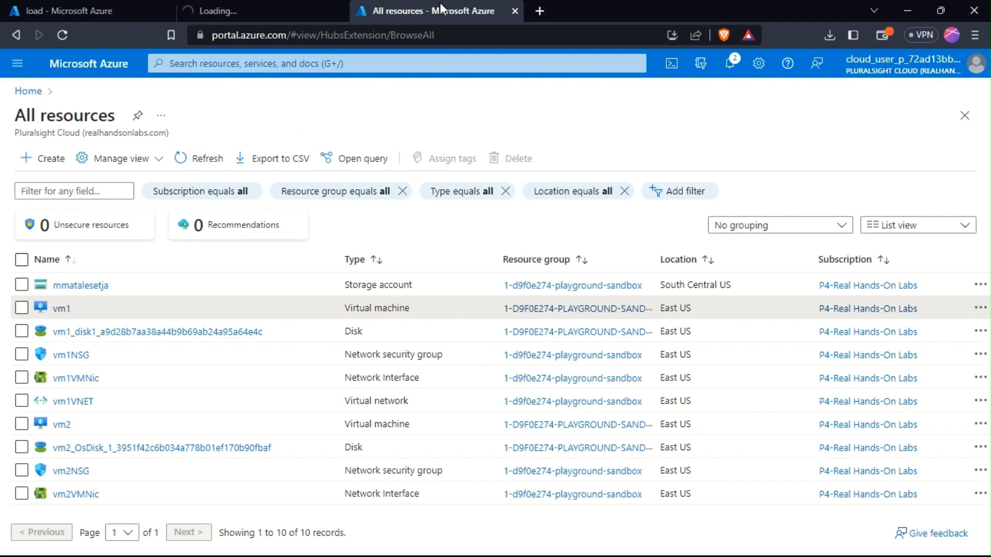
pyautogui.click(339, 63)
pyautogui.click(407, 231)
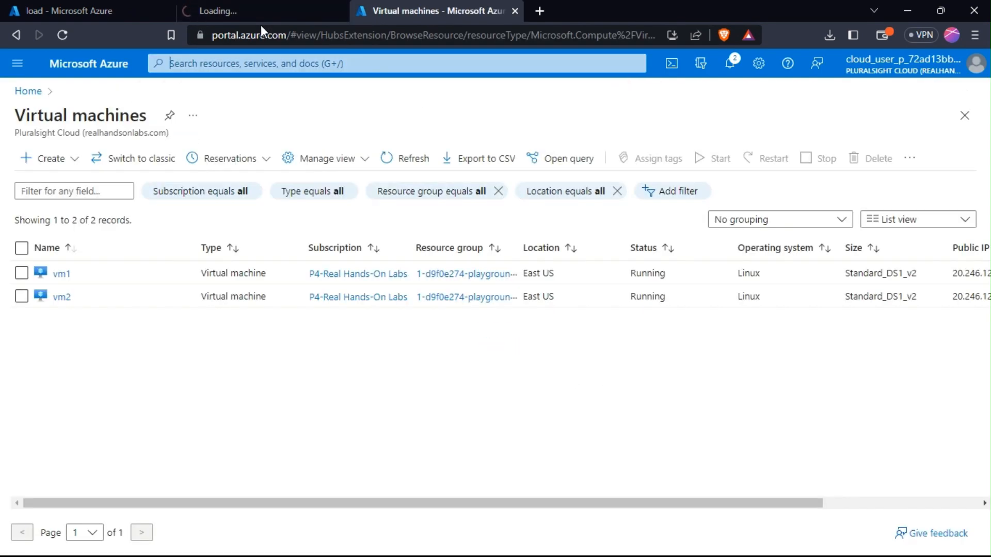
pyautogui.click(61, 274)
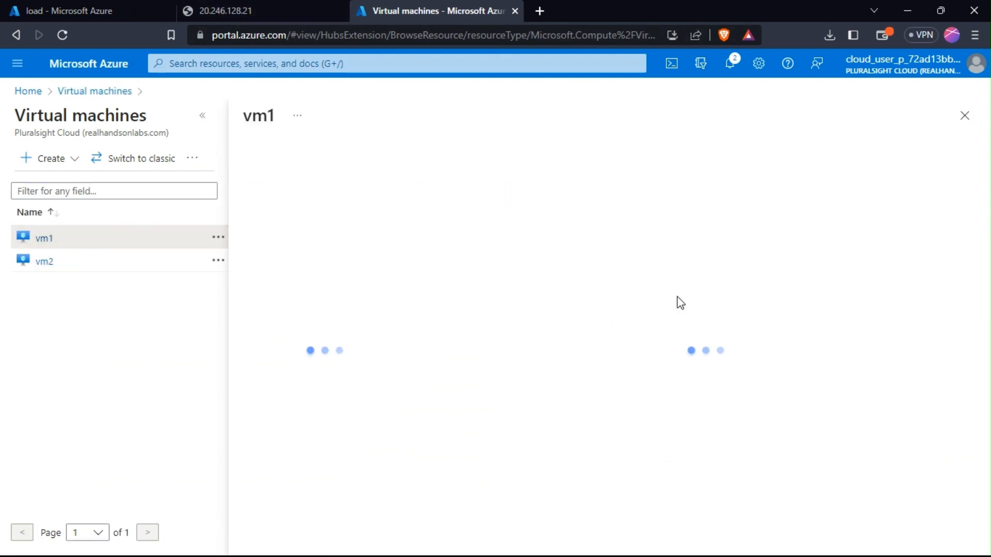
# Reload the page at 20.246.128.21 and check whether the load balancer responds
pyautogui.click(240, 11)
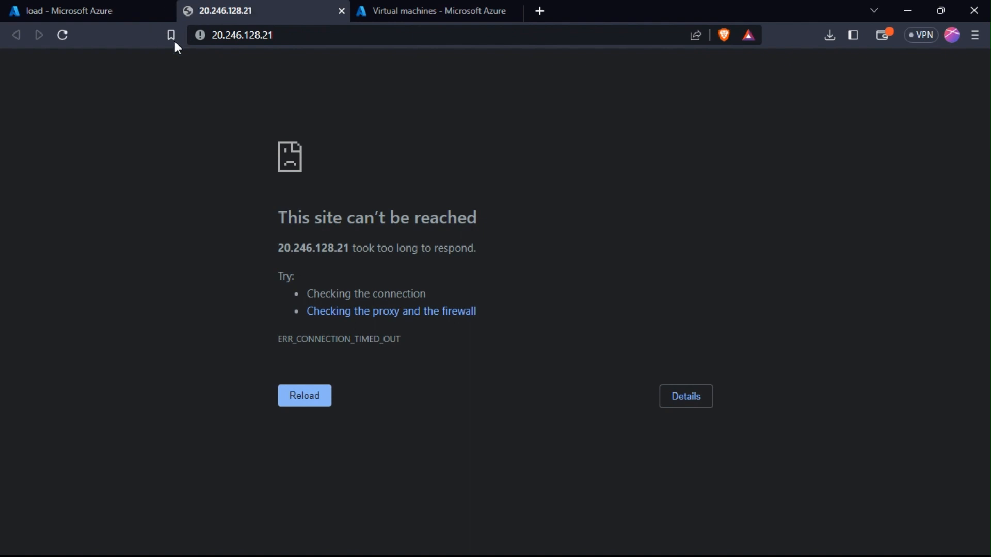
pyautogui.click(434, 10)
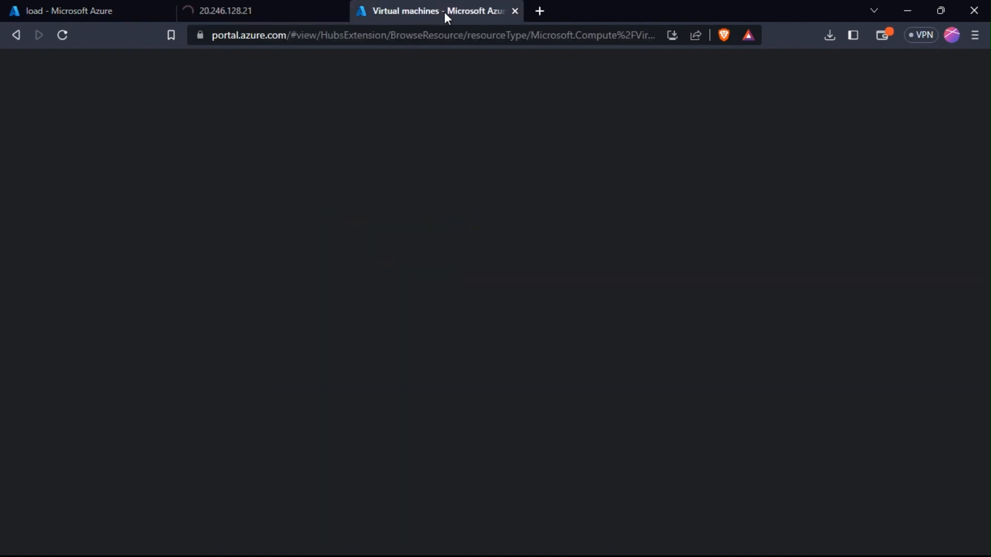
pyautogui.hotkey('ctrl', 'shift', 'Tab')
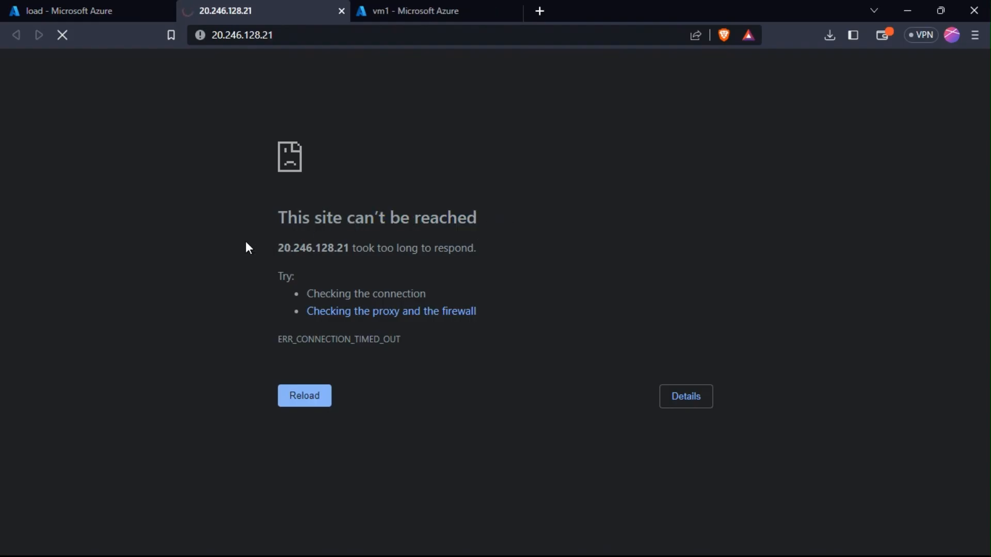
pyautogui.moveTo(249, 247); pyautogui.dragTo(361, 235)
# Add an inbound security rule in vm1's networking settings that allows HTTP on port 80 with priority 1010
pyautogui.click(429, 12)
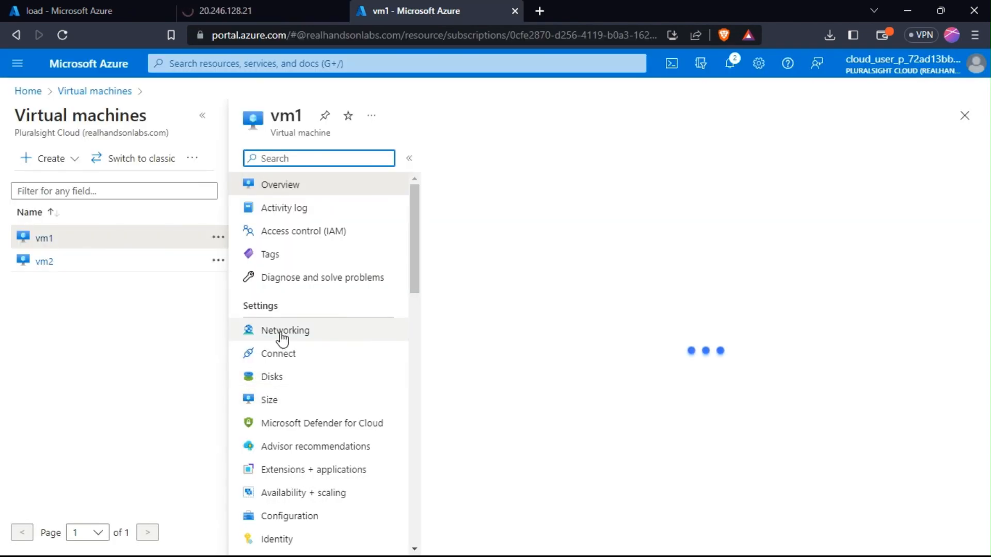
pyautogui.click(283, 336)
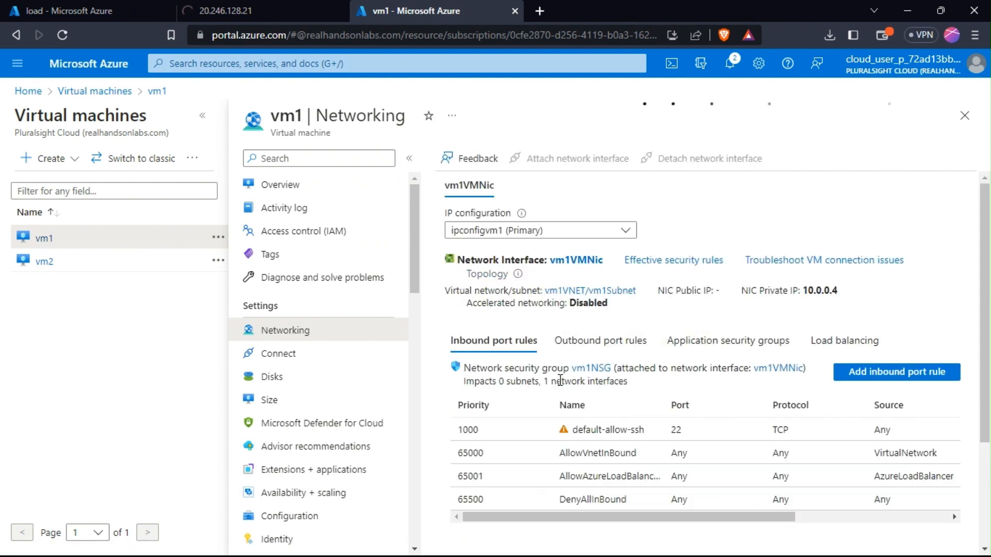
pyautogui.click(886, 376)
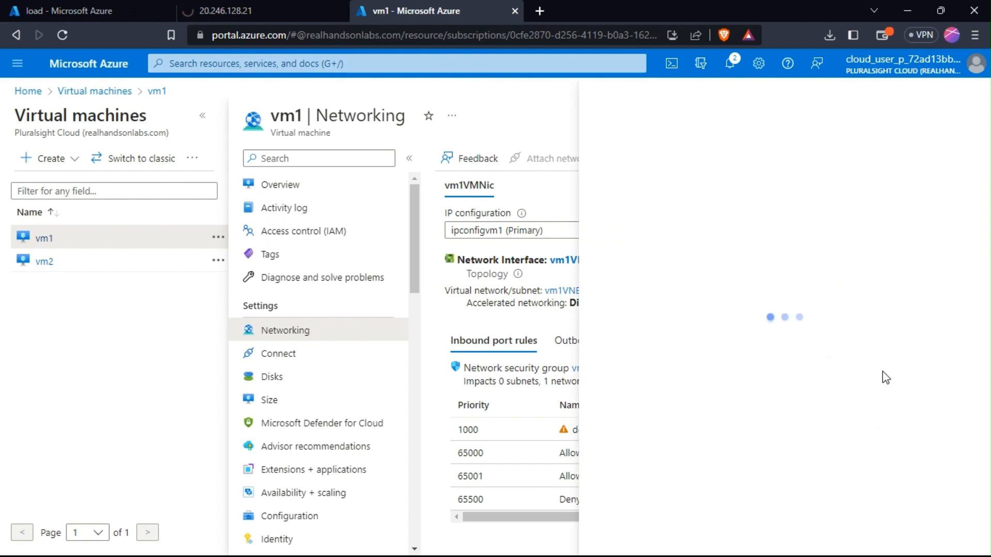
pyautogui.moveTo(506, 517); pyautogui.dragTo(613, 518)
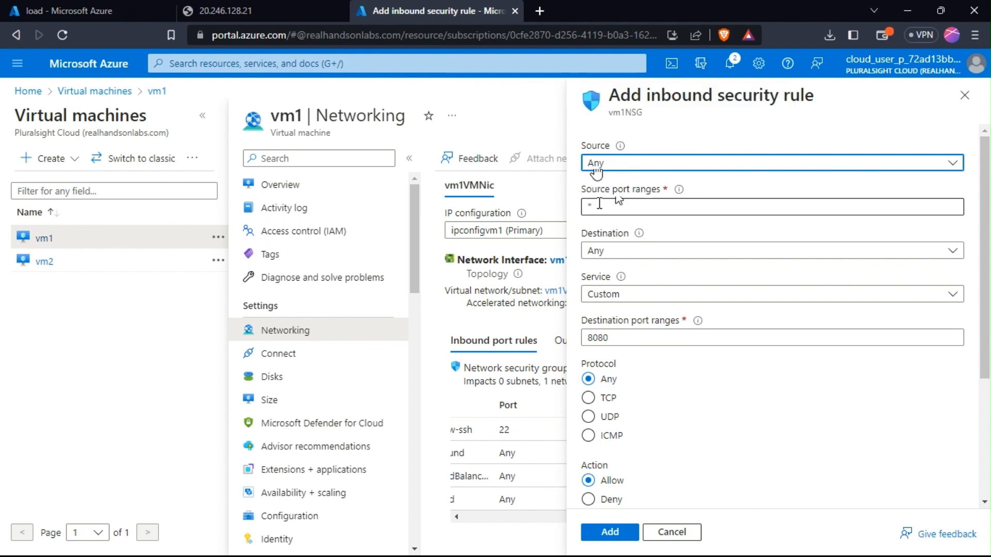
pyautogui.click(633, 295)
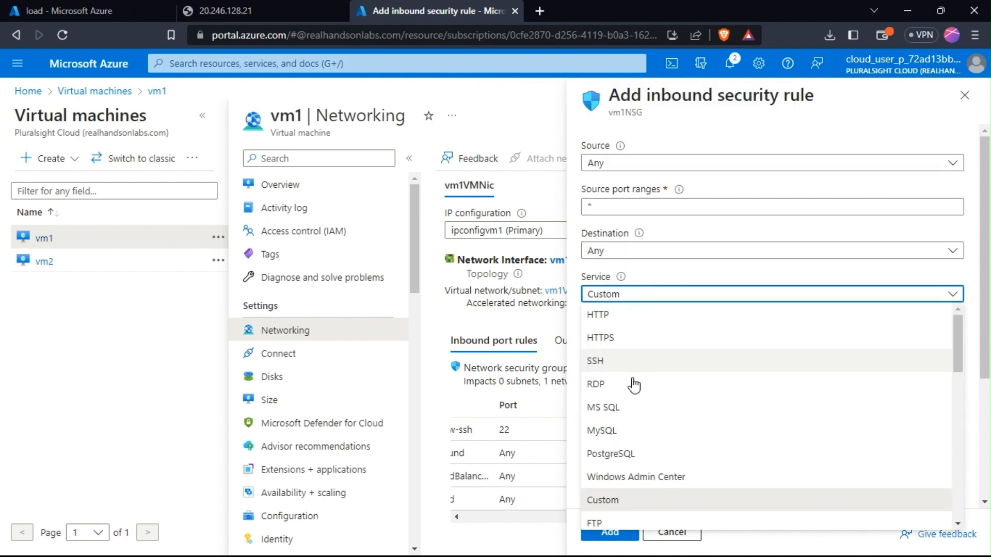
pyautogui.click(601, 313)
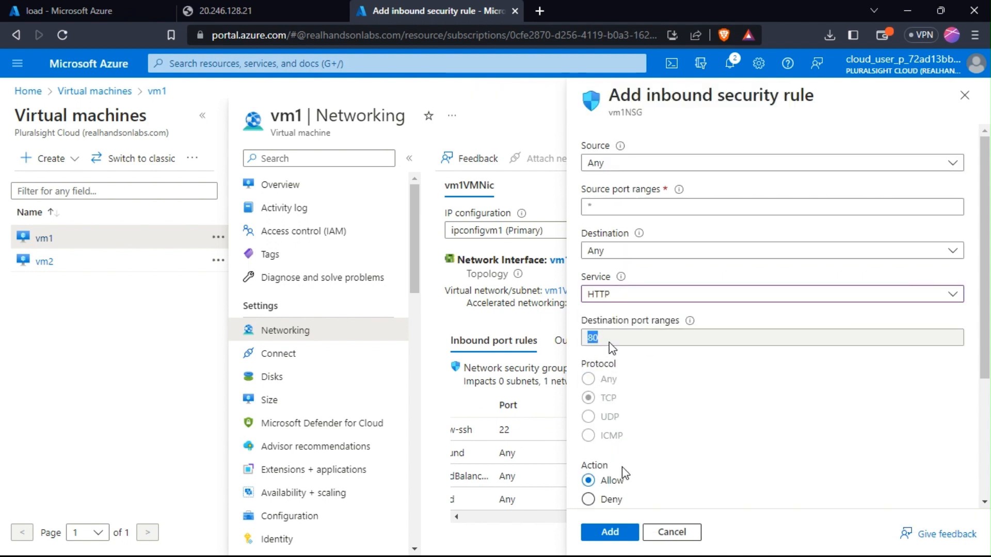
pyautogui.scroll(-3, 619, 469)
pyautogui.click(635, 361)
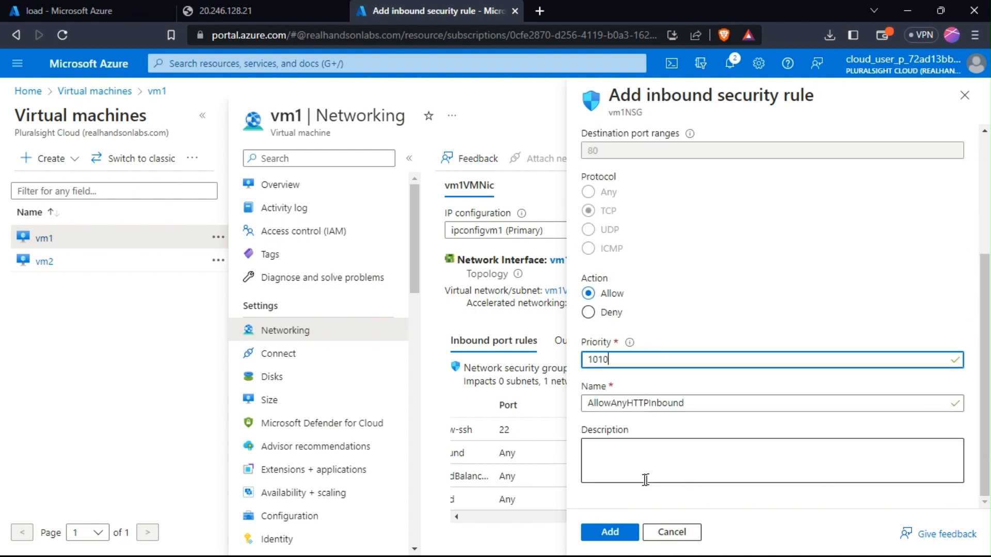
pyautogui.click(613, 531)
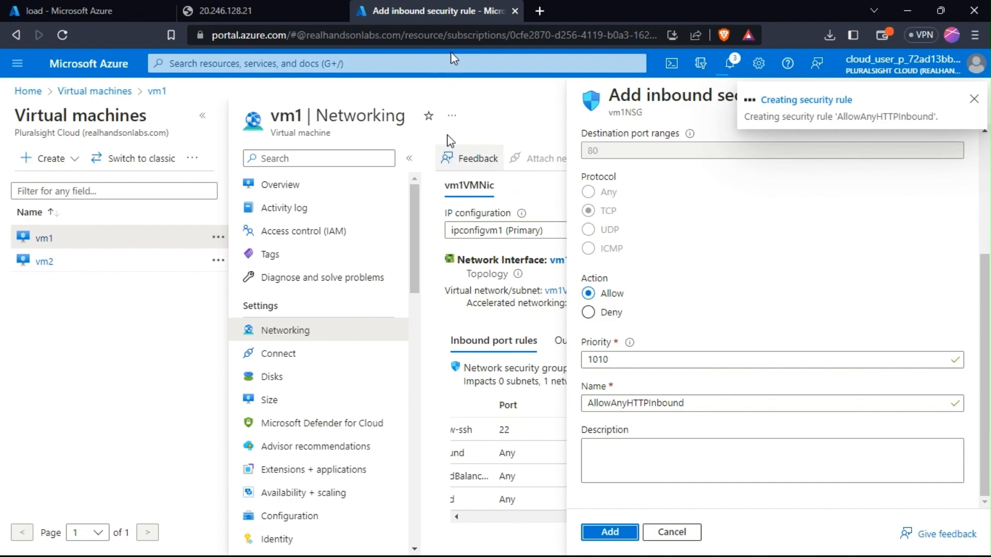
# Reload the page at 20.246.128.21 repeatedly to test whether the load balancer responds, checking on vm1's rule creation in between
pyautogui.click(298, 11)
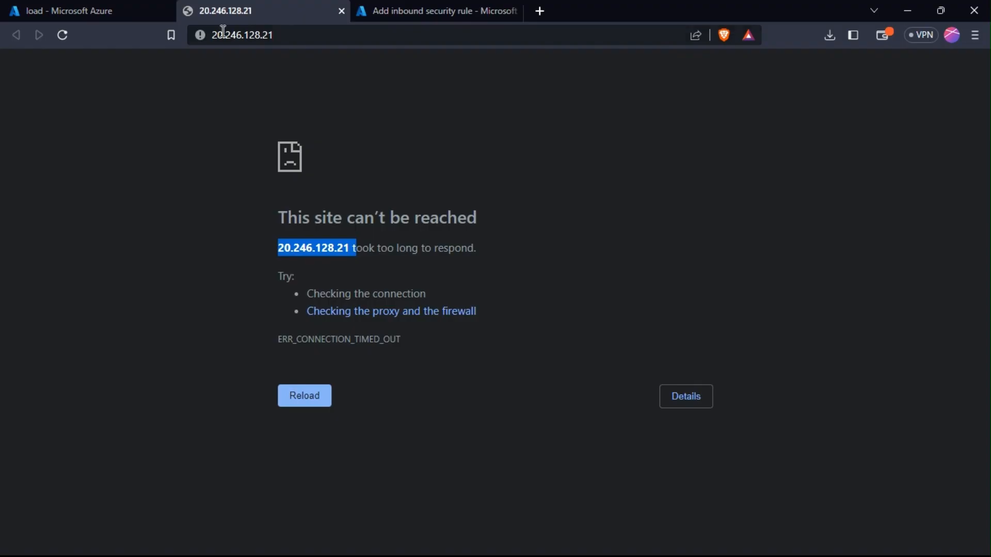
pyautogui.click(63, 35)
pyautogui.click(435, 10)
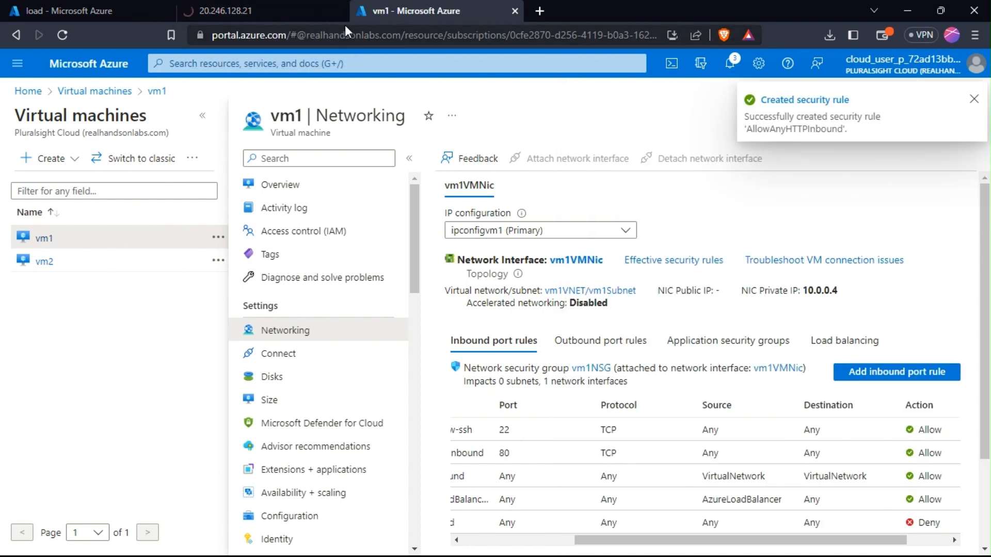
pyautogui.click(269, 14)
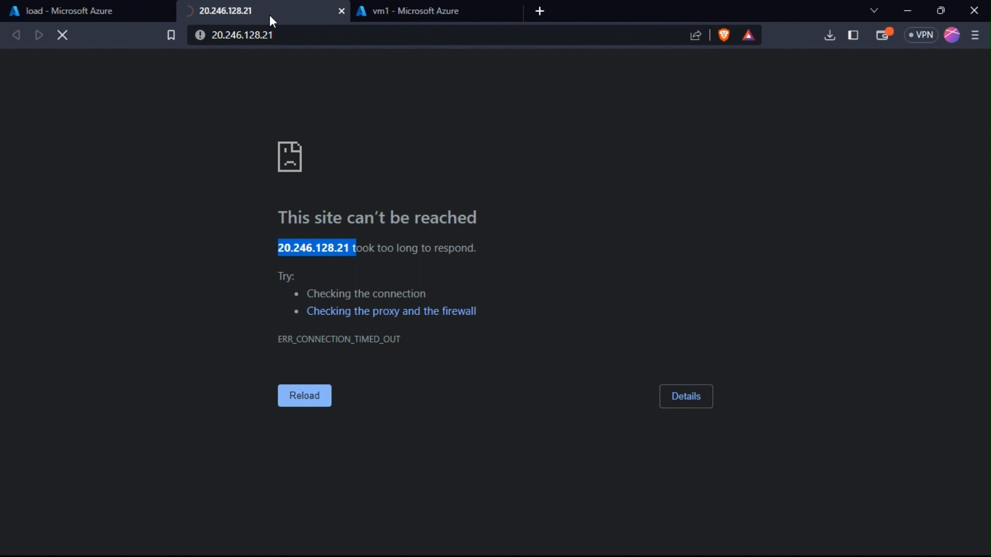
pyautogui.click(636, 191)
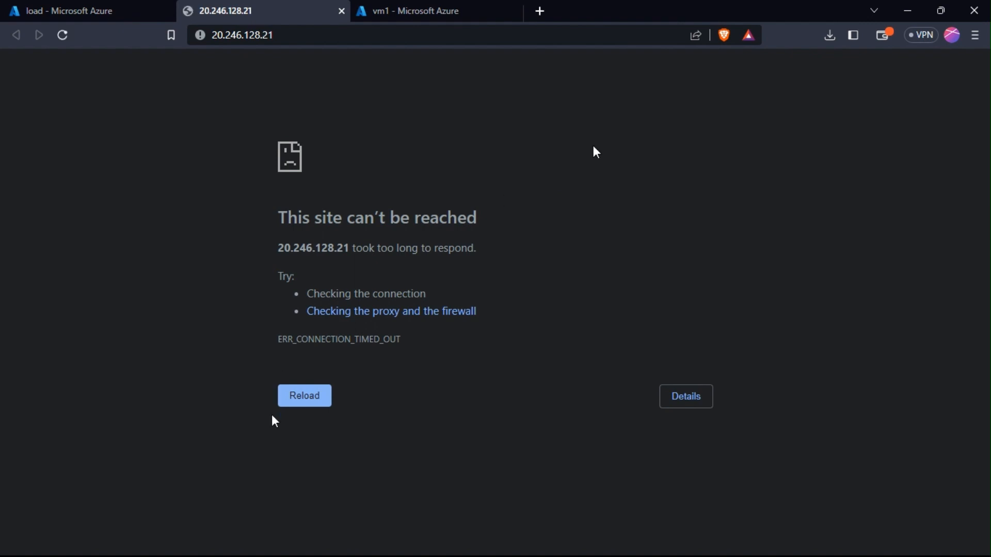
pyautogui.click(305, 401)
# Refresh vm1's networking page in the Azure portal and check its inbound port rules against the pending test page
pyautogui.click(472, 10)
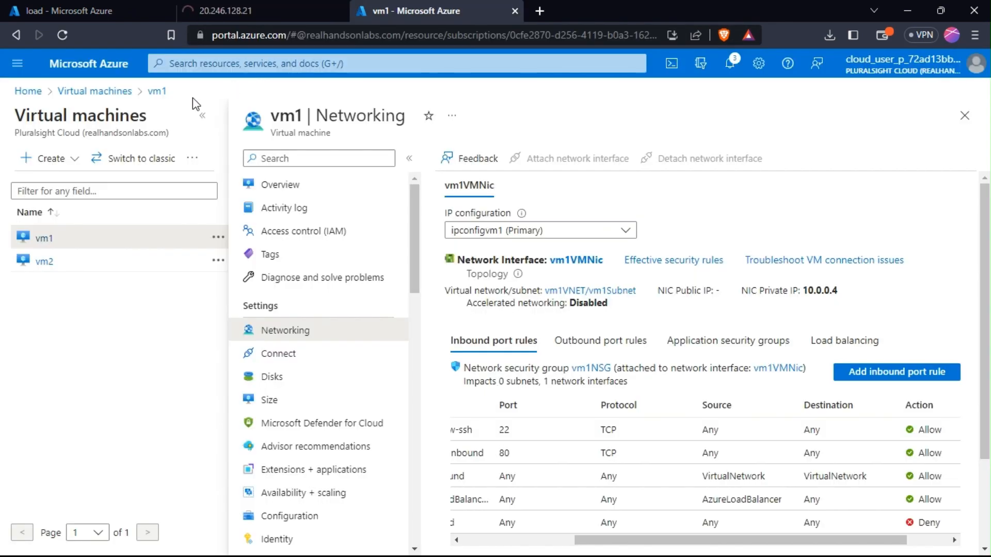
pyautogui.click(62, 34)
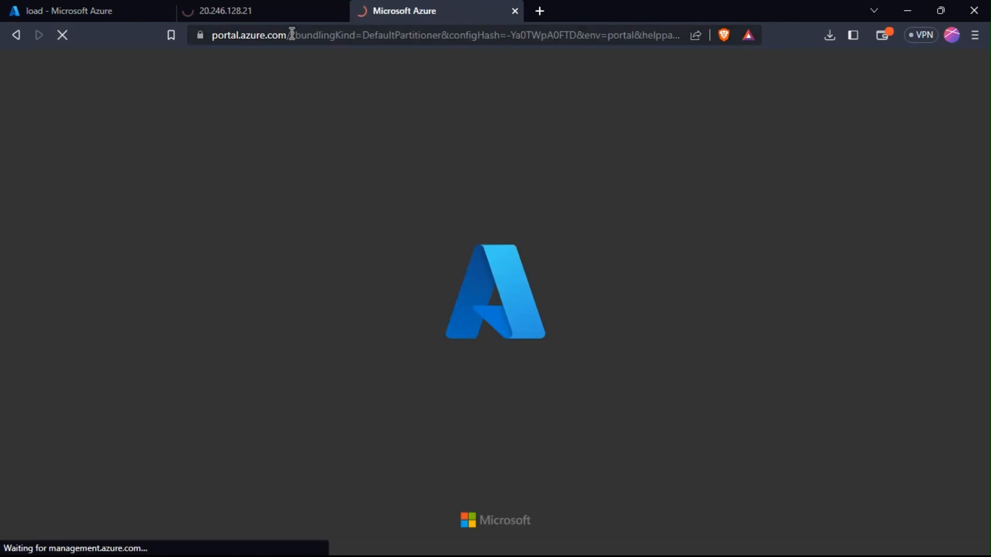
pyautogui.click(308, 9)
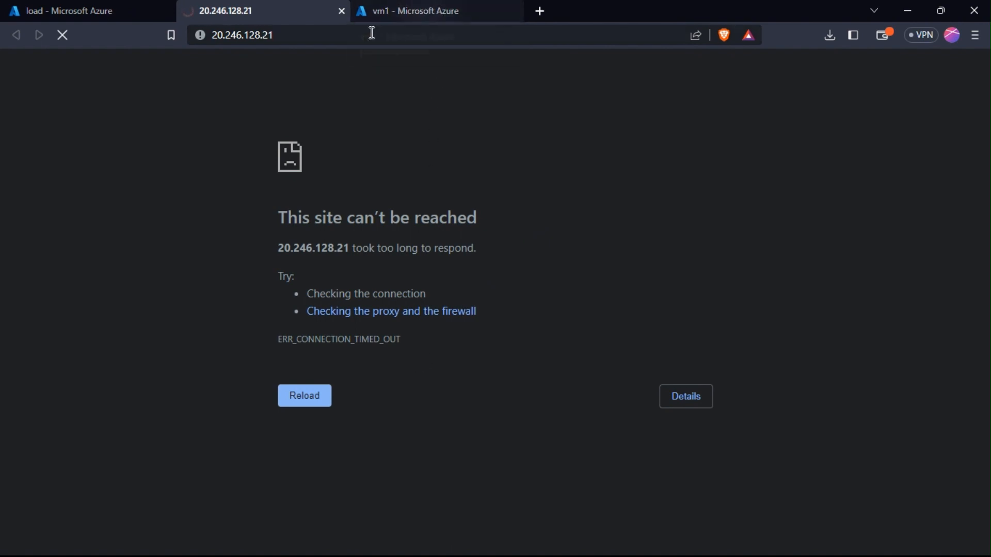
pyautogui.click(436, 13)
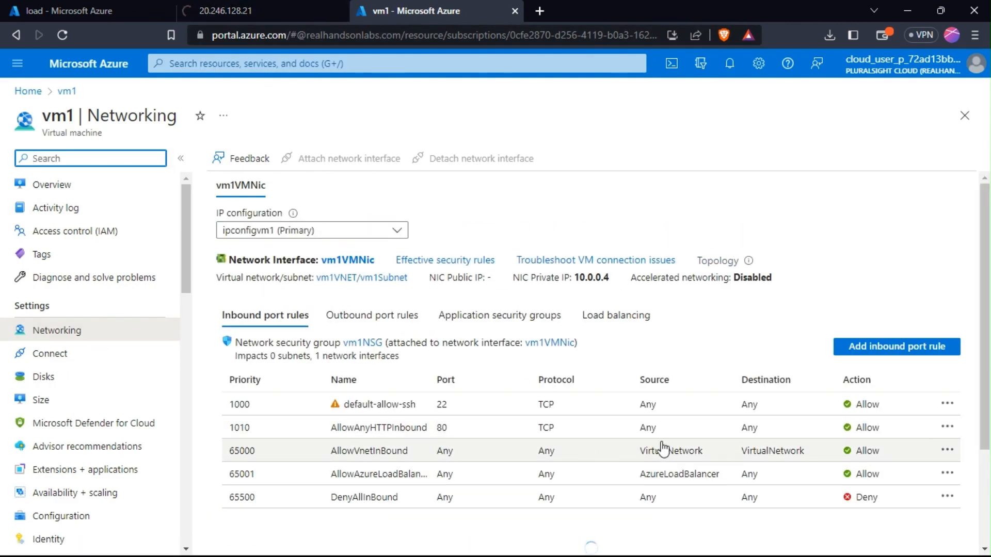
# Load 20.246.128.21 again and check which web server's page the load balancer returns
pyautogui.click(282, 5)
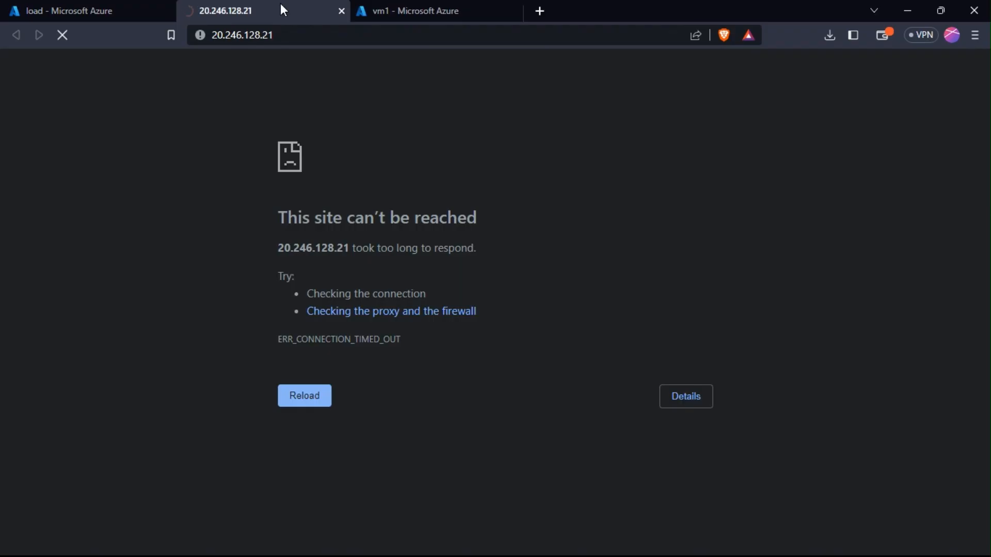
pyautogui.click(299, 400)
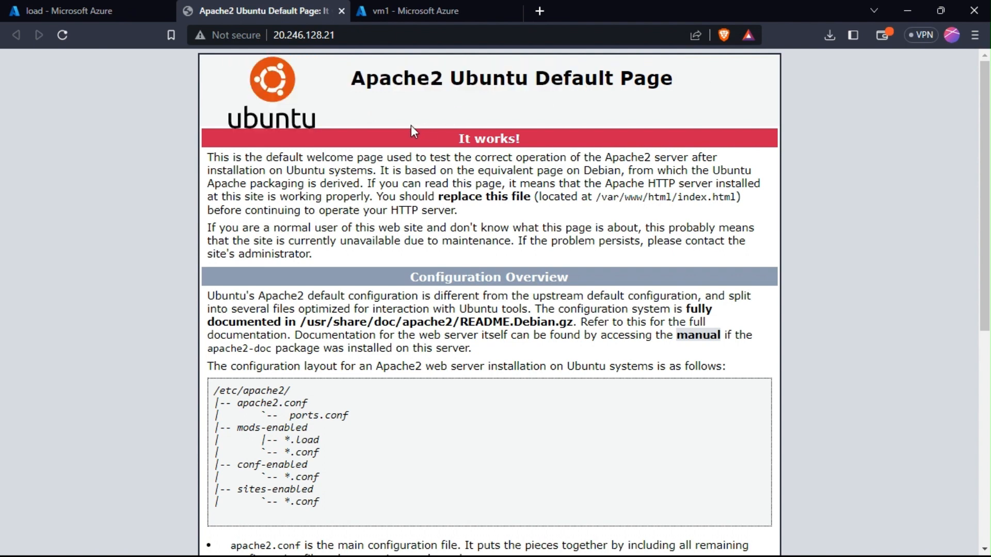
pyautogui.moveTo(365, 79); pyautogui.dragTo(572, 63)
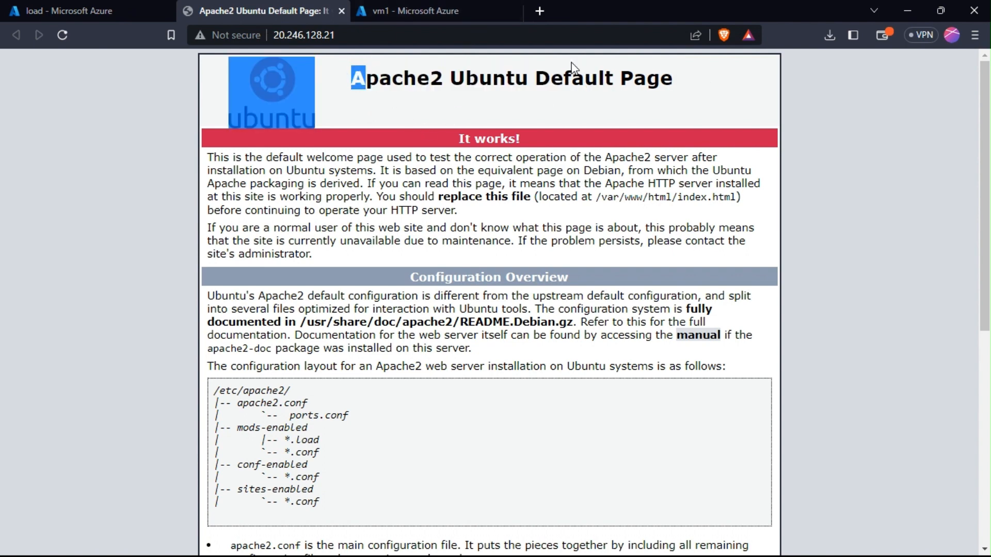
# Go to the virtual machines list in the Azure portal and open vm2's networking settings
pyautogui.click(453, 5)
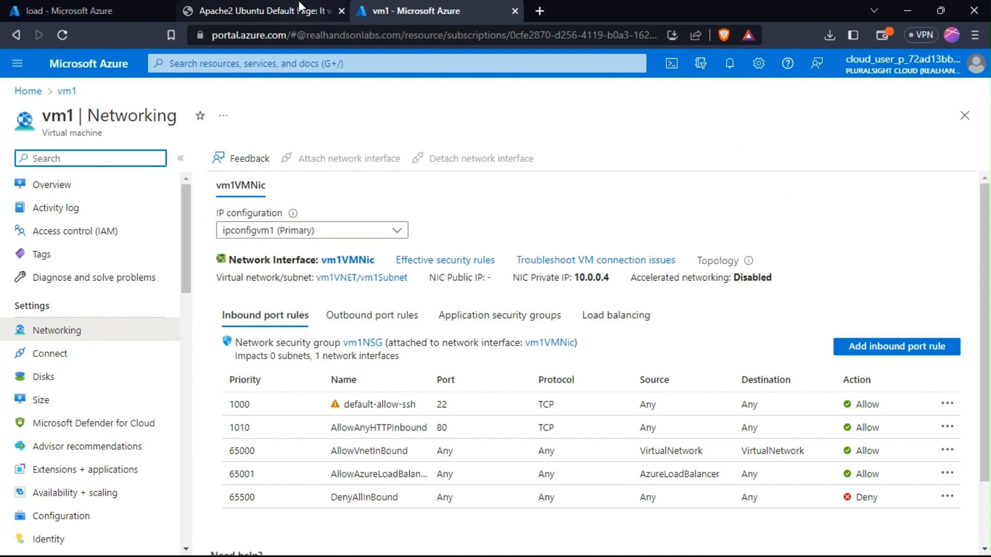
pyautogui.click(298, 5)
pyautogui.click(436, 11)
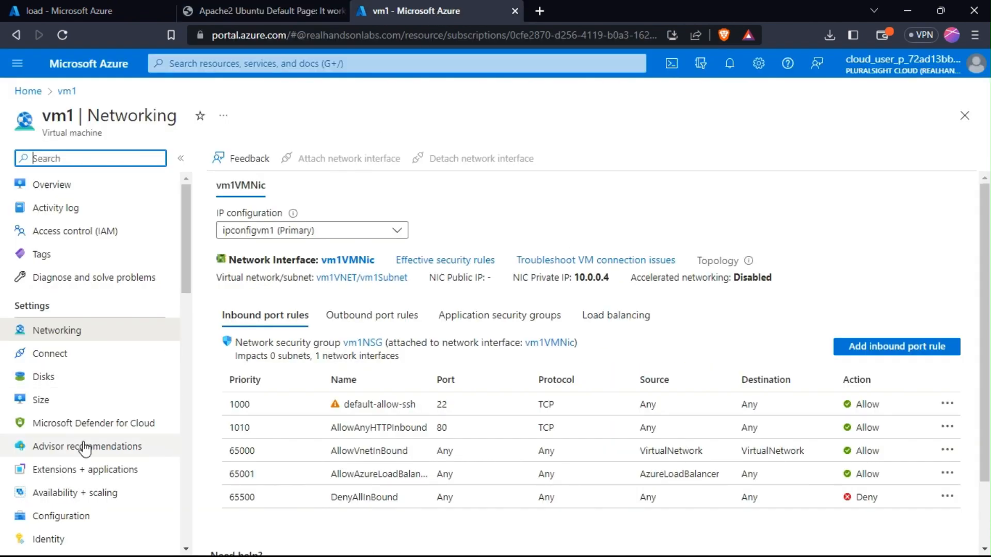
pyautogui.click(279, 63)
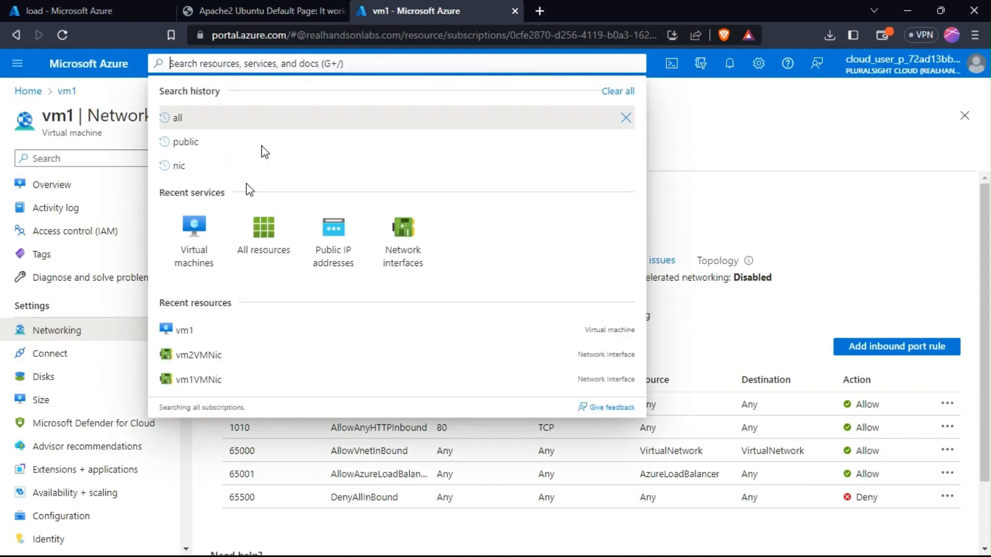
pyautogui.click(193, 226)
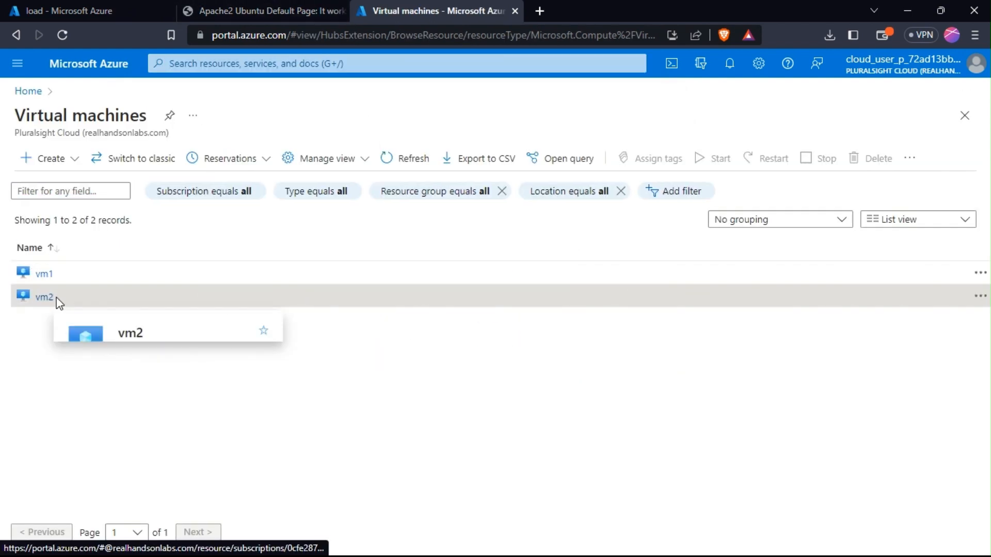
pyautogui.click(57, 299)
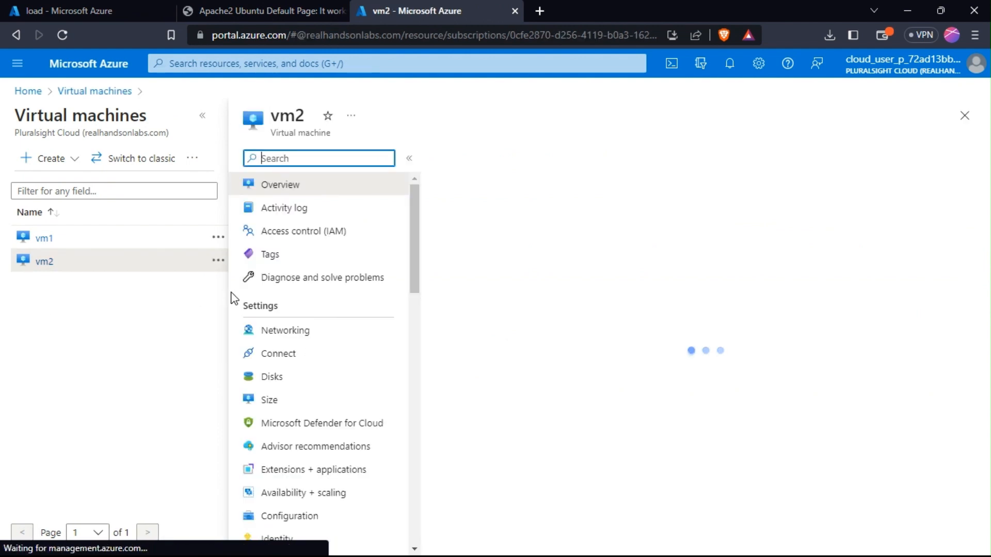
pyautogui.click(289, 338)
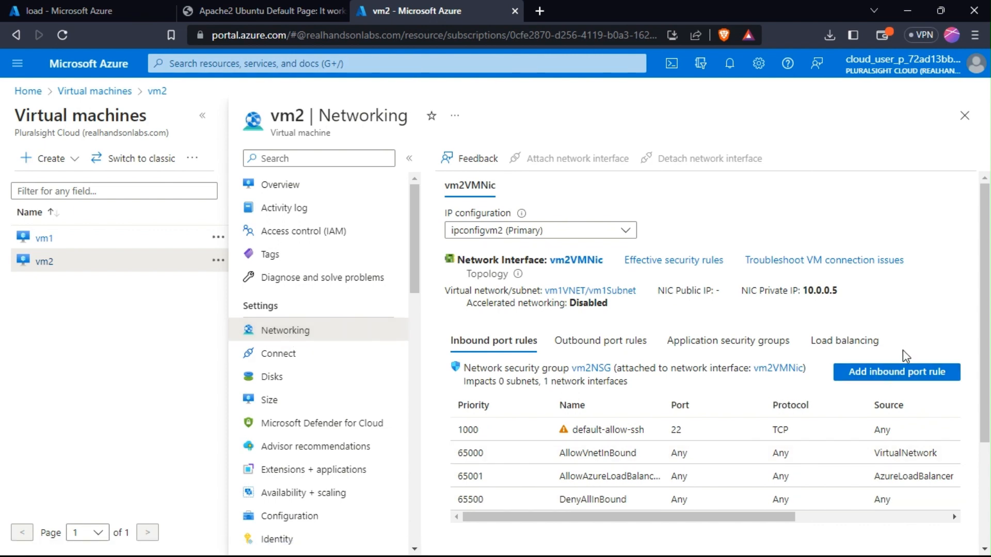
# Add an inbound security rule to vm2NSG that allows HTTP from any source on port 80 with priority 1010, named AllowAnyHTTPInbound
pyautogui.click(877, 375)
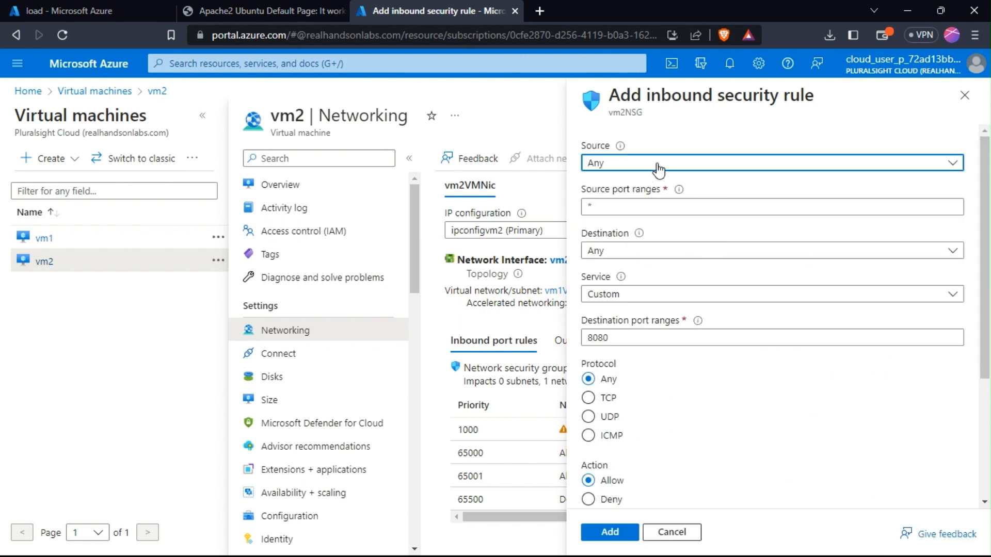
pyautogui.click(657, 164)
pyautogui.click(658, 191)
pyautogui.click(628, 293)
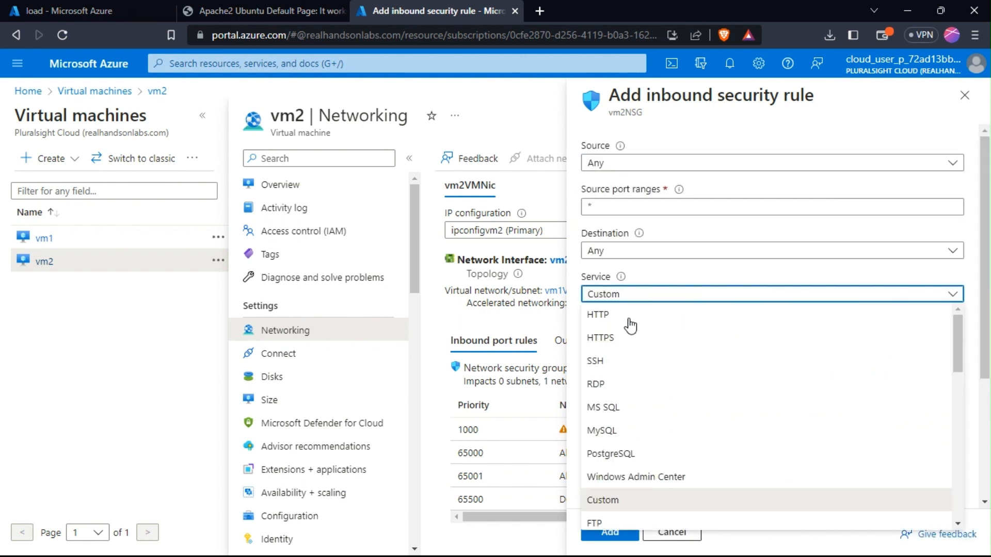
pyautogui.click(598, 315)
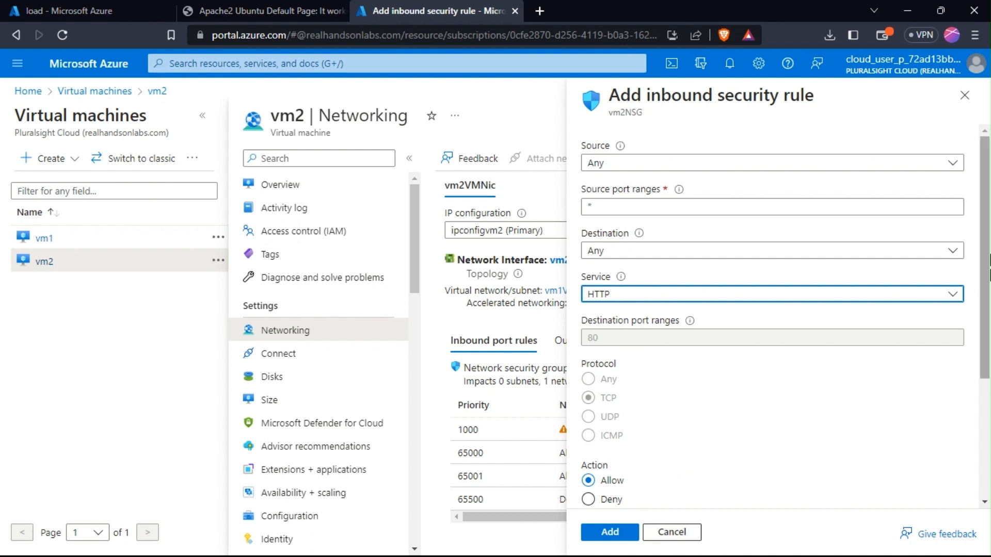
pyautogui.moveTo(980, 305); pyautogui.dragTo(980, 415)
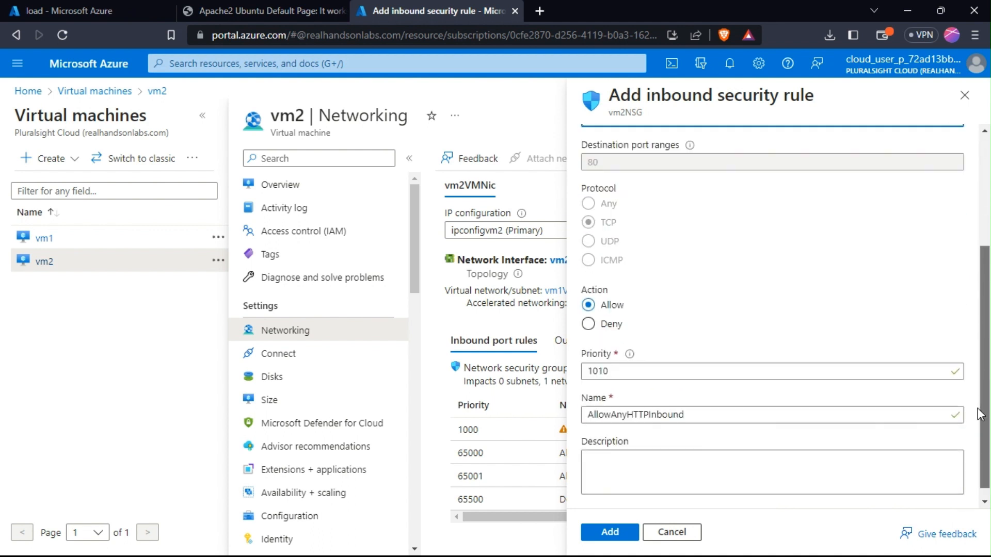
pyautogui.click(608, 532)
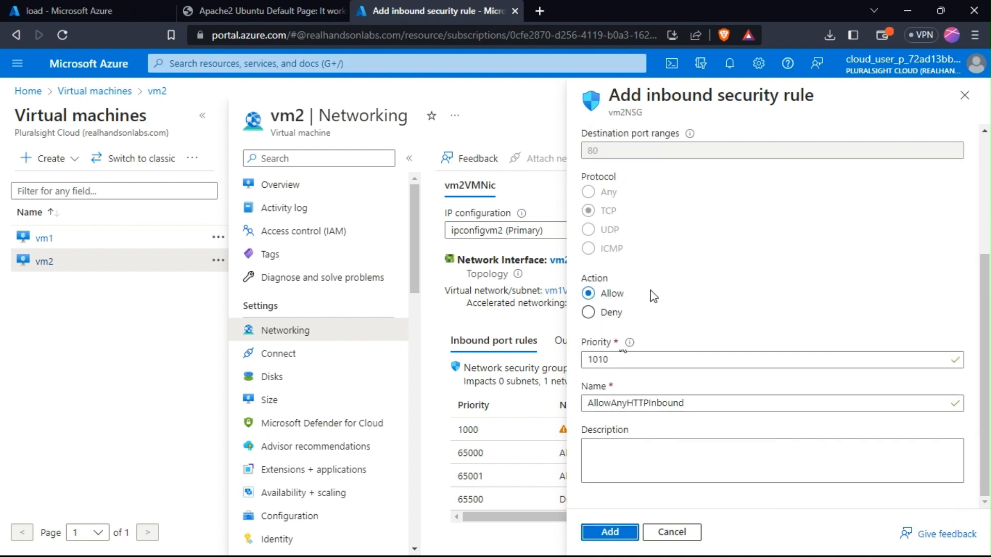
# Open the copied address 52.188.211.80 in a new browser tab and check vm2's inbound port rules while it loads
pyautogui.click(537, 14)
pyautogui.rightClick(343, 33)
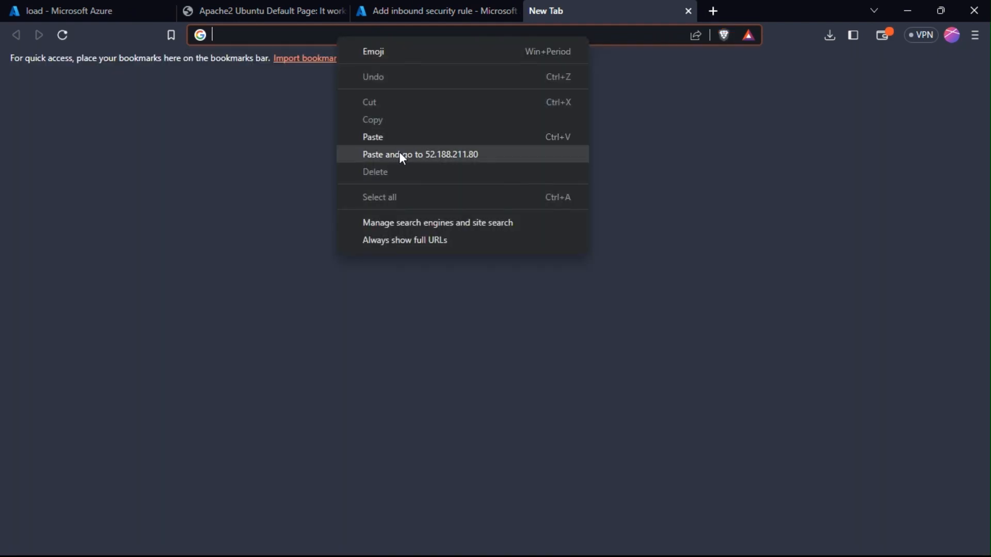
pyautogui.click(394, 154)
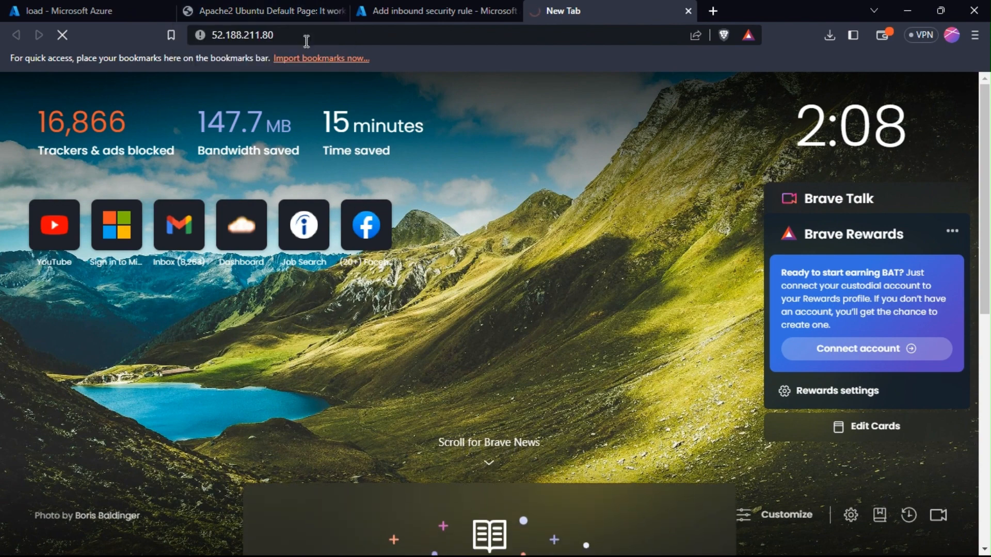
pyautogui.click(315, 8)
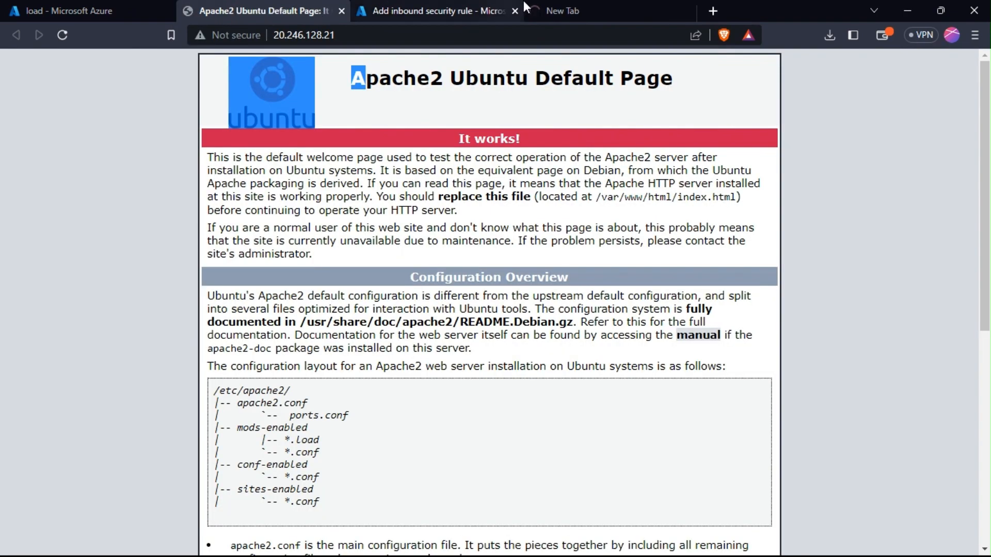
pyautogui.click(557, 10)
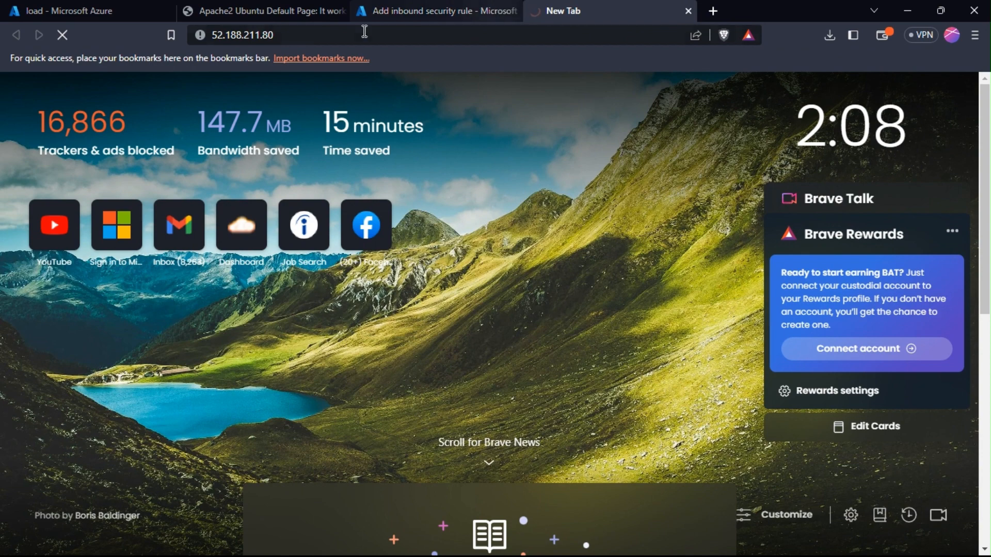
pyautogui.click(391, 14)
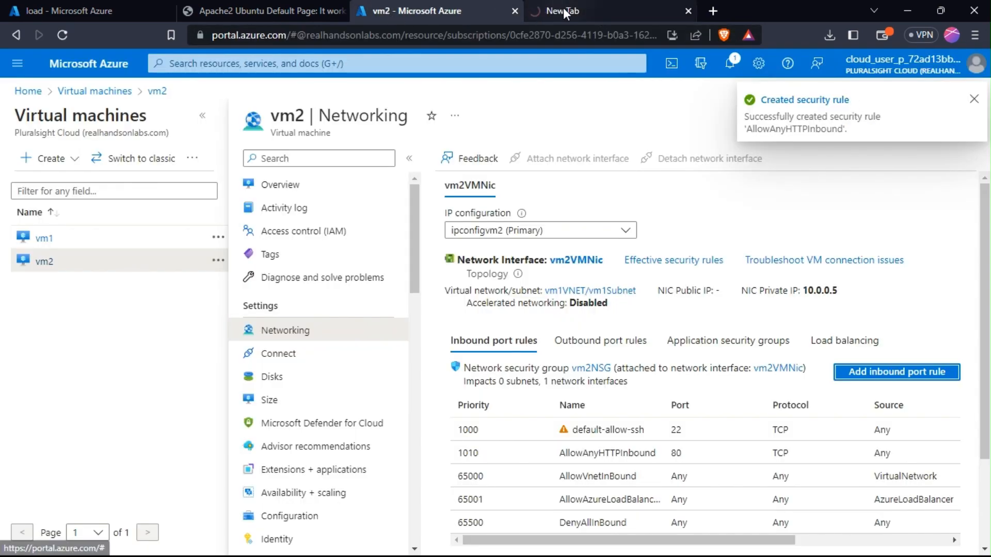
pyautogui.click(578, 17)
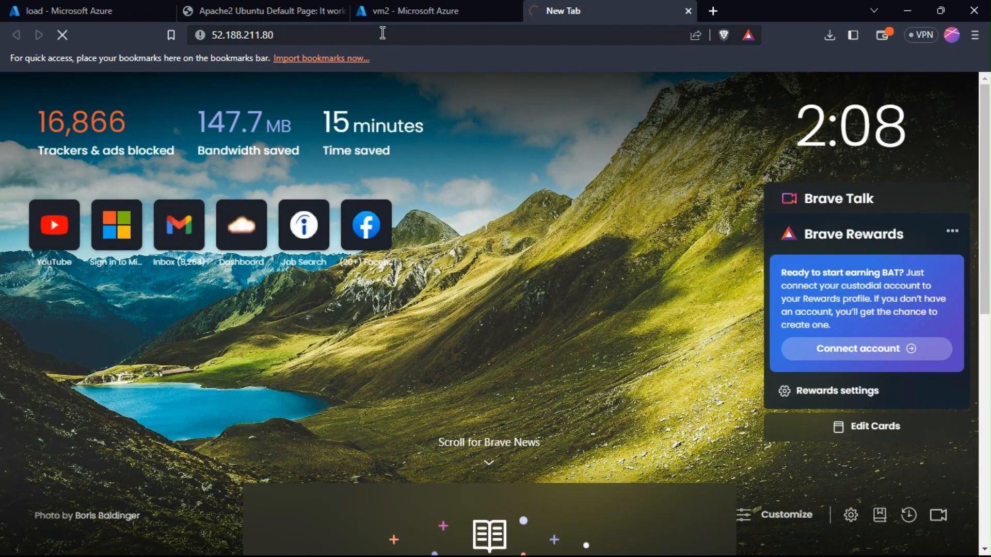
# Move vm2's networking page to its own maximized browser window and open 52.188.211.80 in another new tab there
pyautogui.click(457, 7)
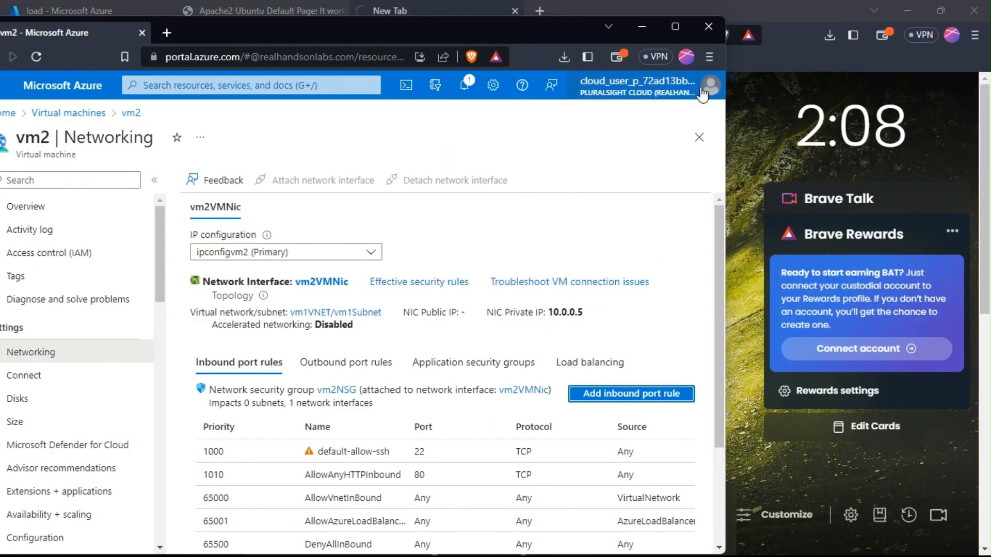
pyautogui.click(666, 30)
pyautogui.click(191, 11)
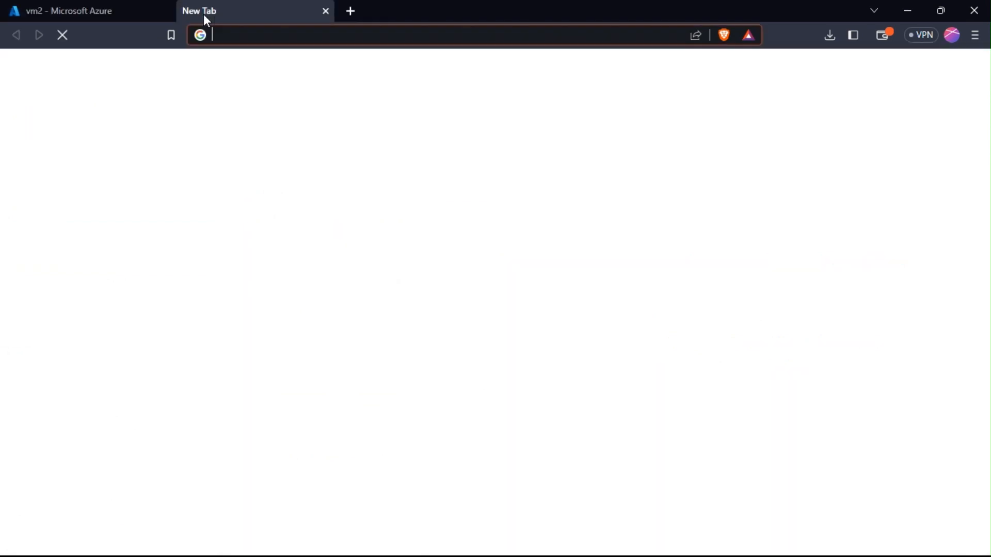
pyautogui.rightClick(222, 33)
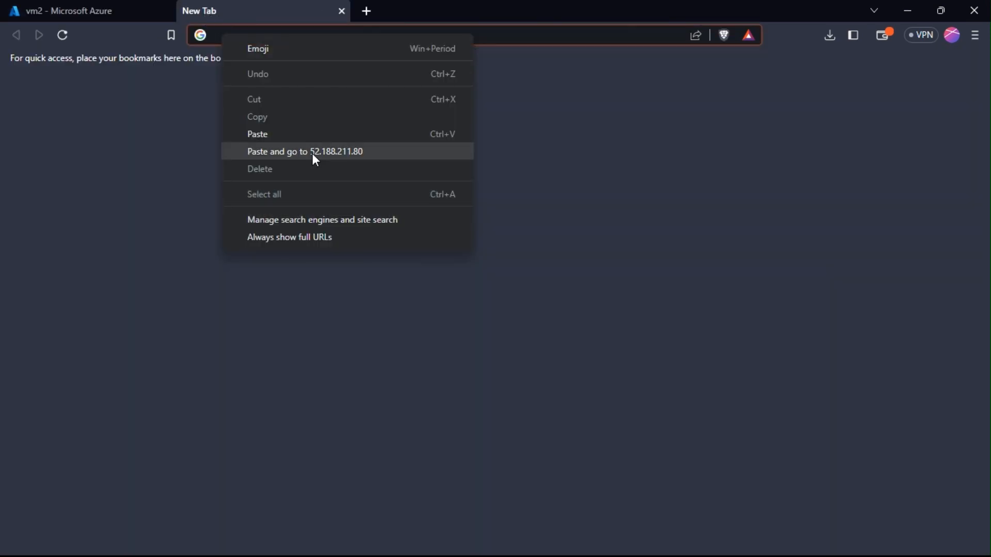
pyautogui.click(312, 152)
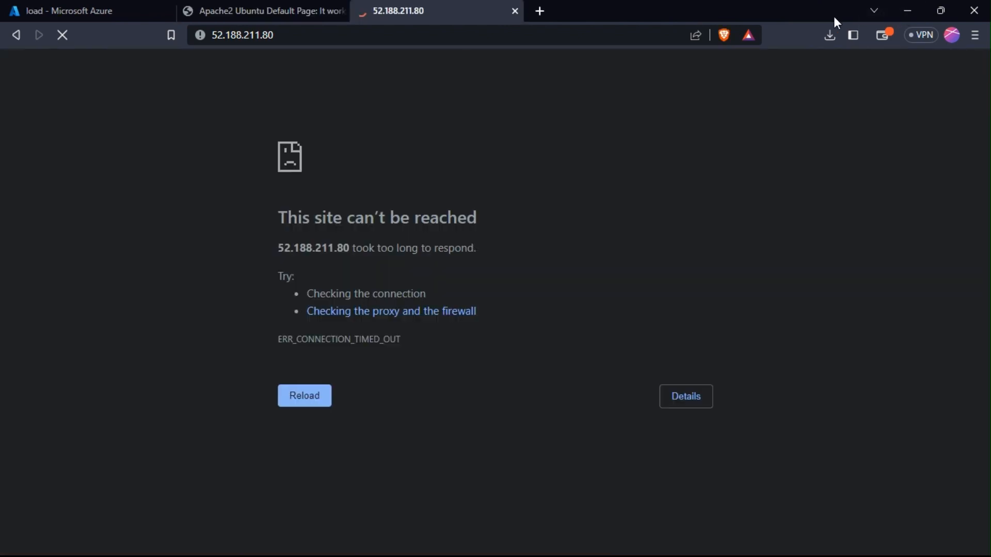
# Check the load balancer's frontend IP configuration, reload 52.188.211.80, and compare it with the page at 20.246.128.21
pyautogui.click(305, 9)
pyautogui.click(401, 5)
pyautogui.click(137, 9)
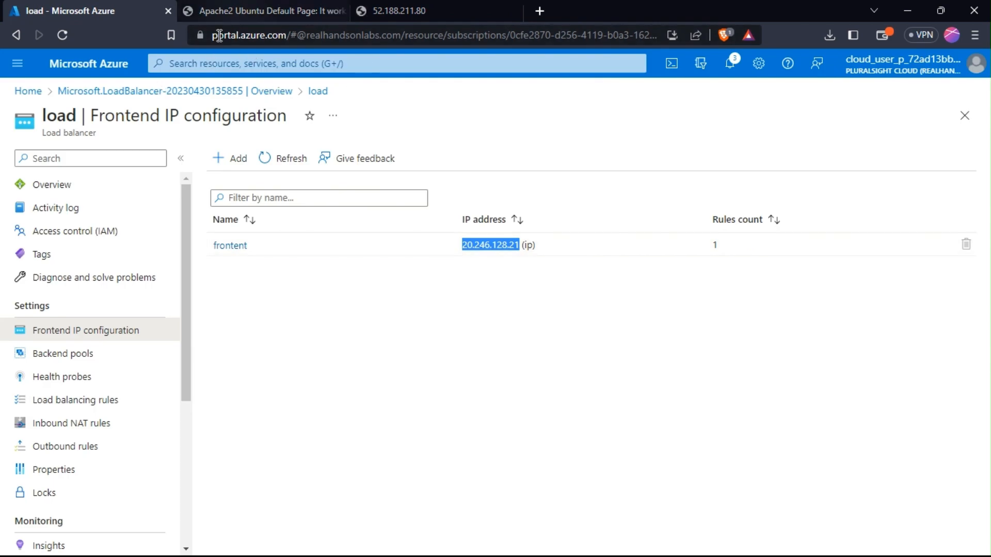
pyautogui.click(421, 13)
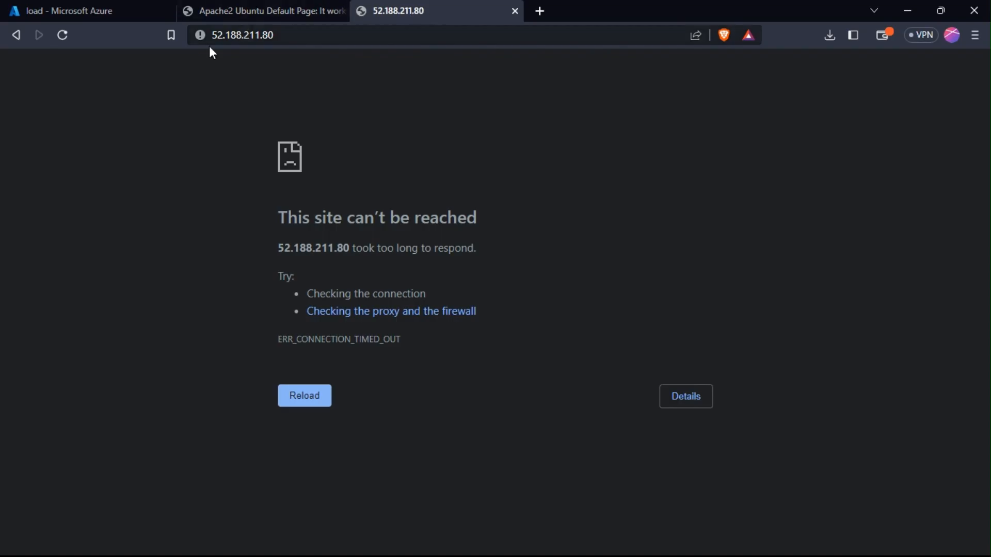
pyautogui.click(64, 36)
pyautogui.click(234, 14)
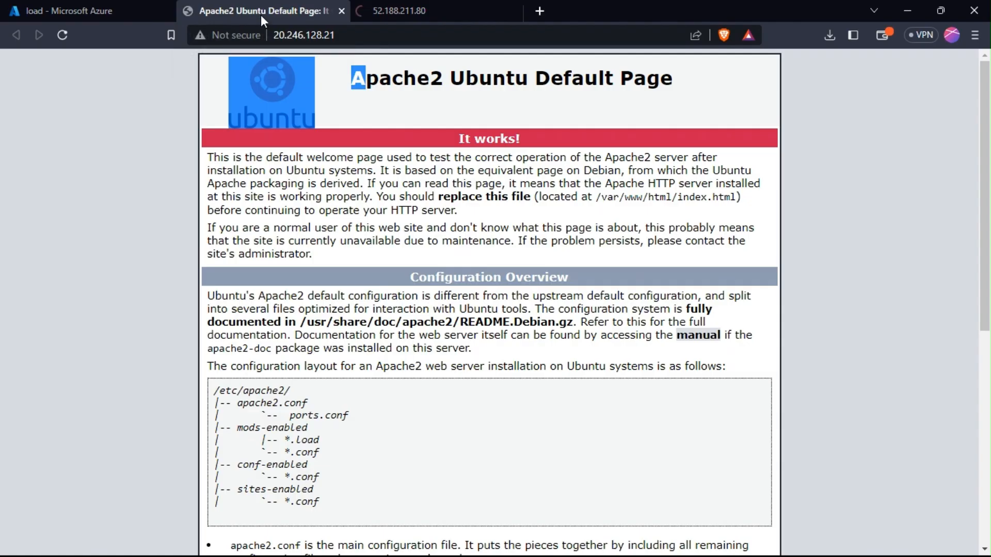
# Open the load balancer's frontend address 20.246.128.21 from its IP configuration in another new tab, and close the 52.188.211.80 tab
pyautogui.click(404, 15)
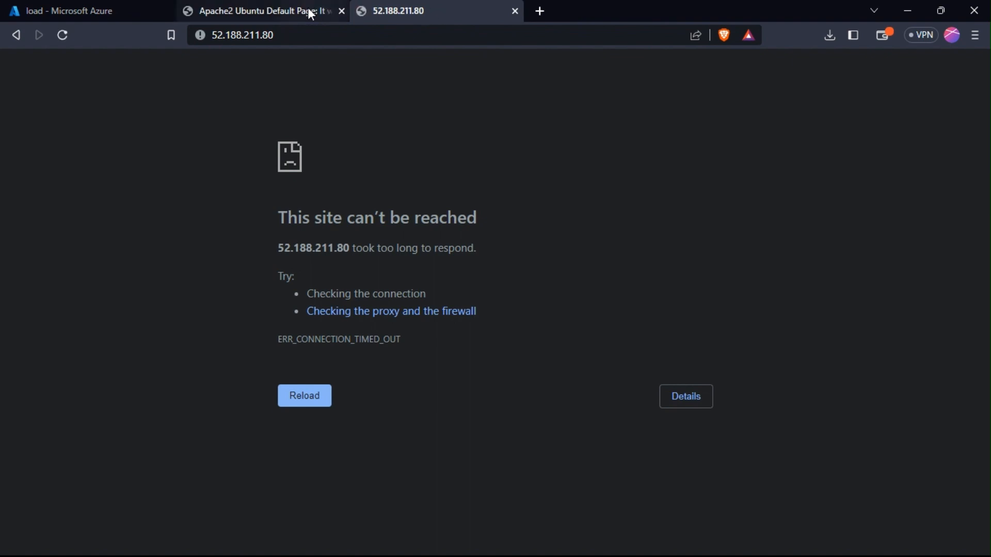
pyautogui.click(91, 8)
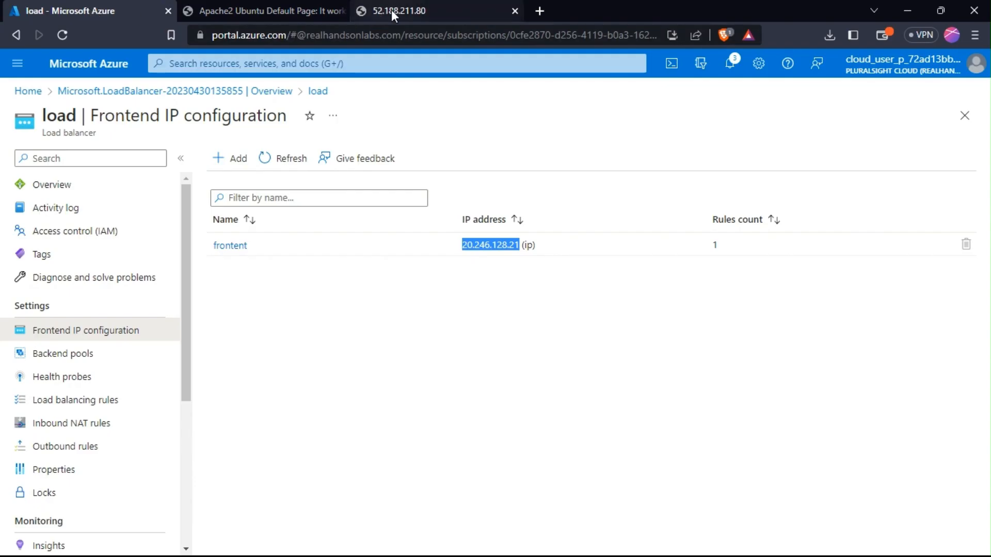
pyautogui.click(243, 10)
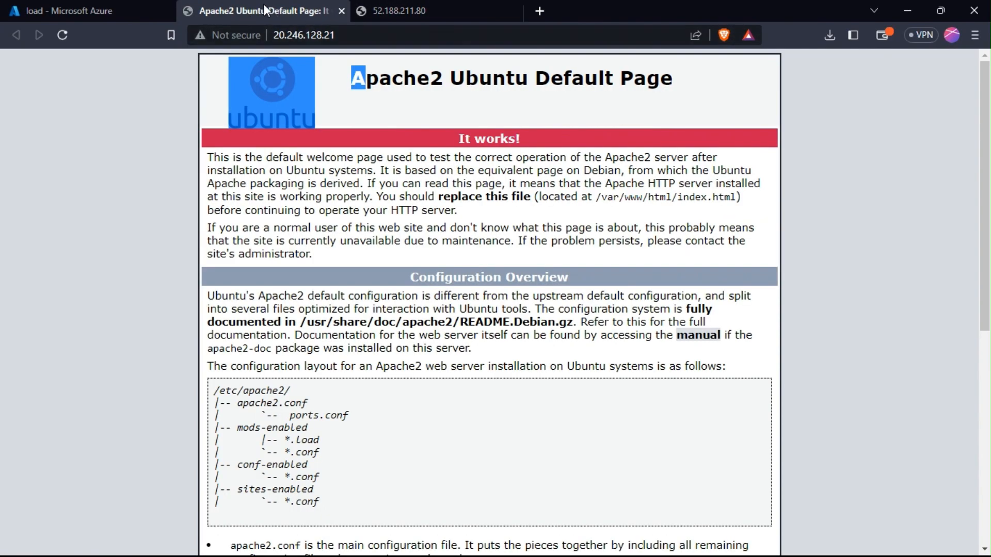
pyautogui.click(78, 4)
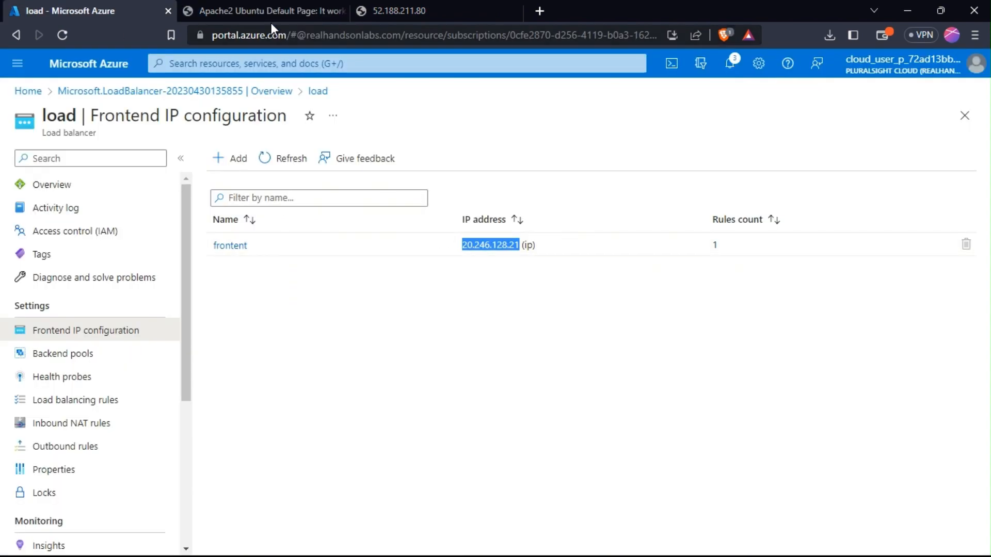
pyautogui.rightClick(475, 247)
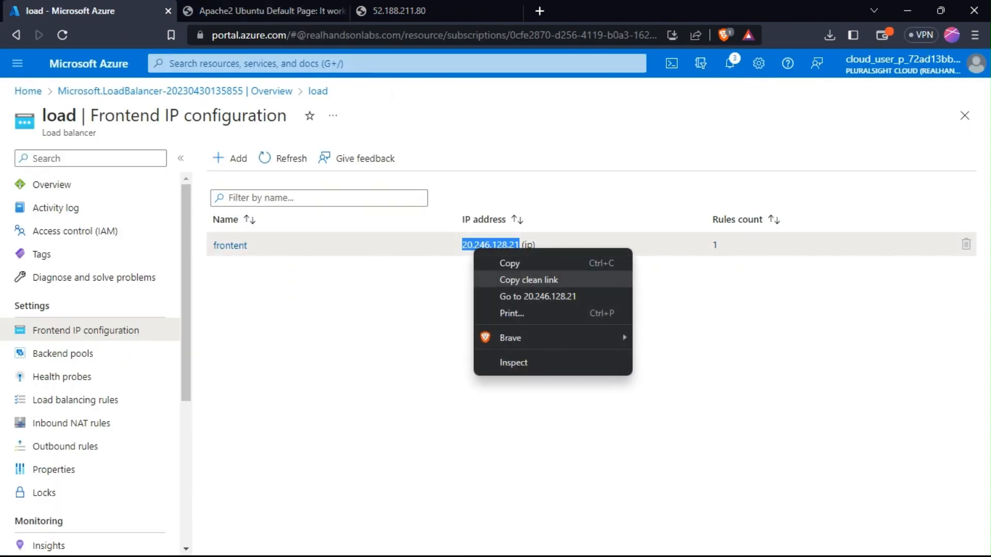
pyautogui.click(527, 296)
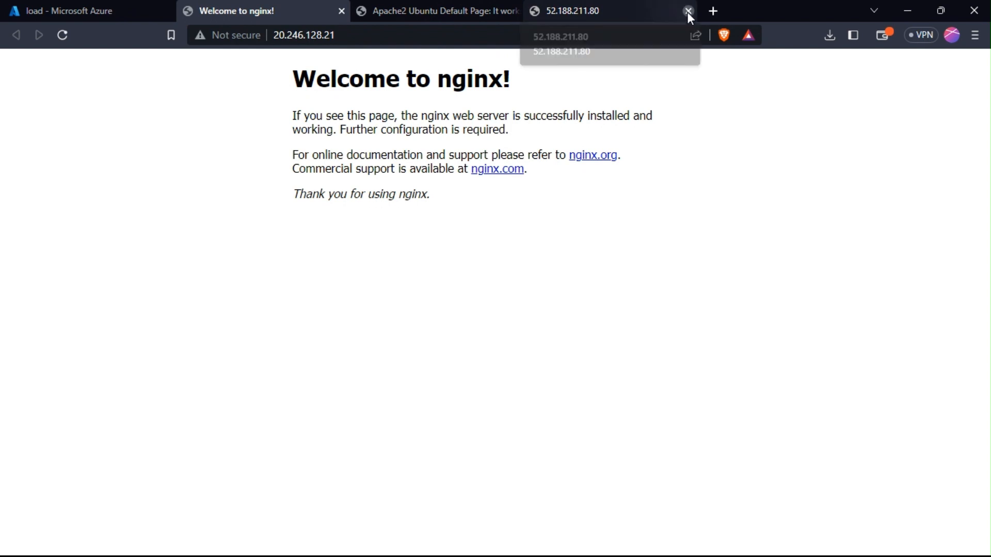
pyautogui.click(688, 11)
# Compare the pages in the two 20.246.128.21 tabs, read through the Apache2 page, and return to the load balancer's frontend IP configuration
pyautogui.click(49, 10)
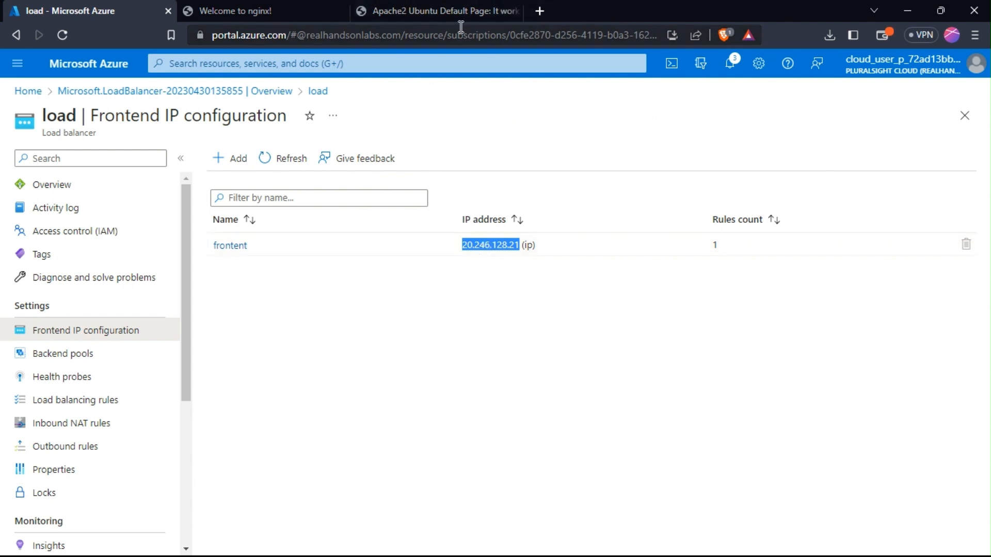
pyautogui.click(247, 9)
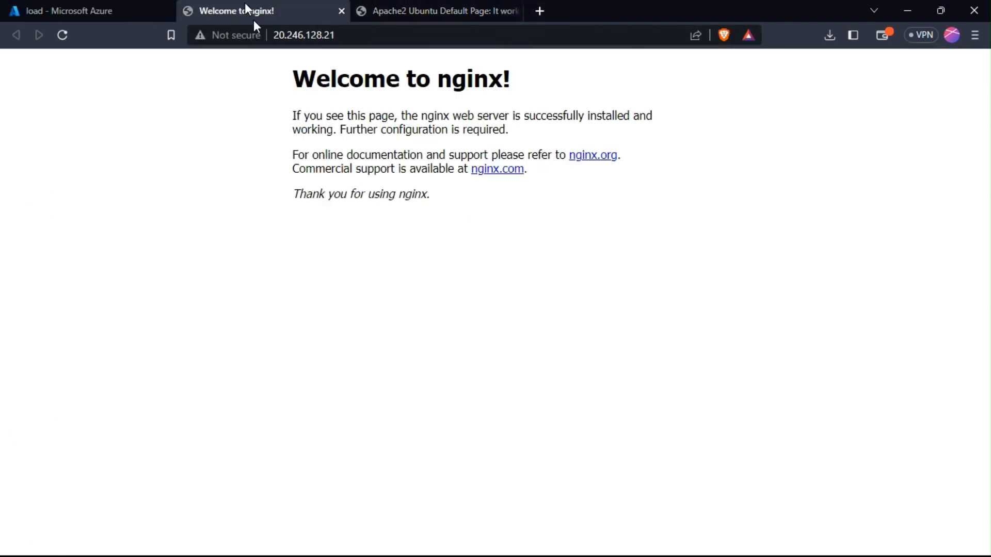
pyautogui.click(375, 37)
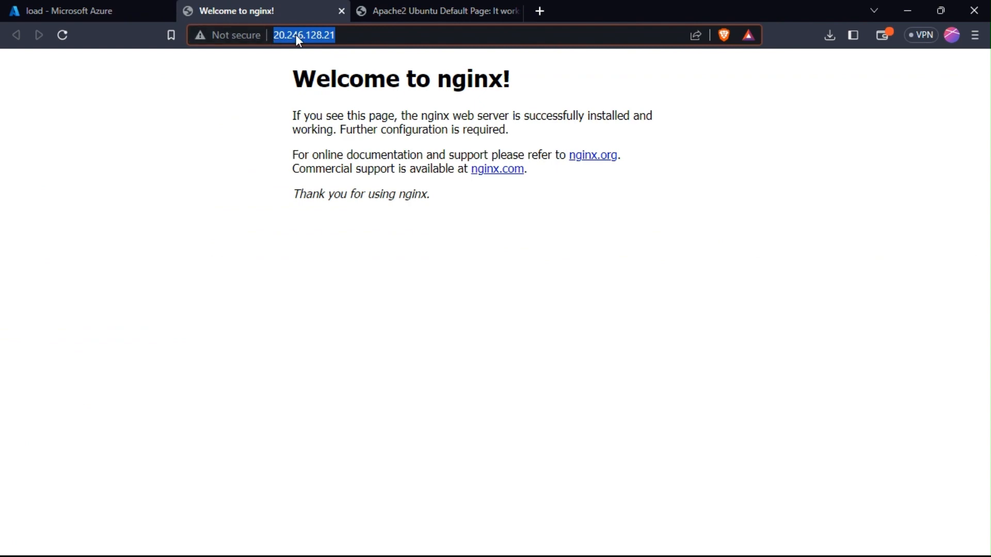
pyautogui.click(451, 3)
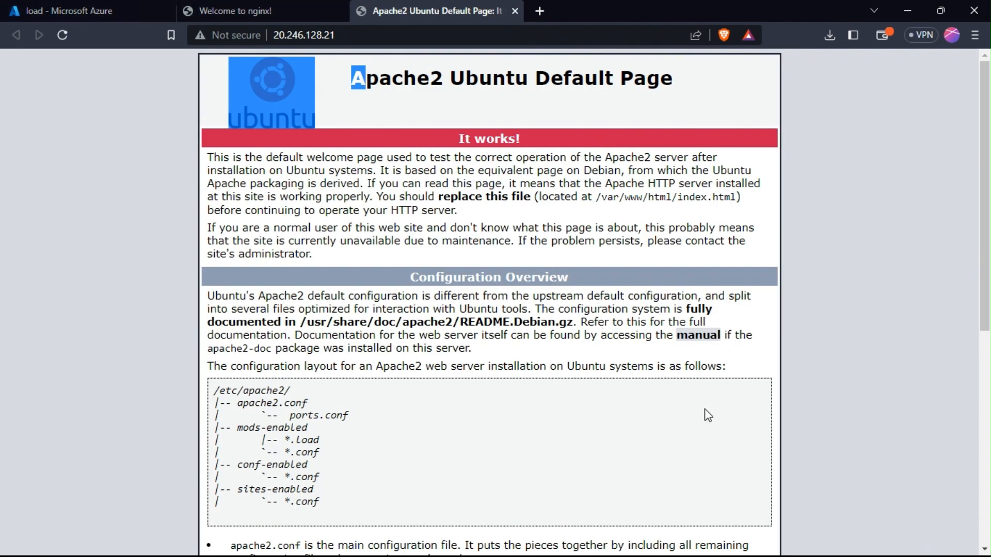
pyautogui.moveTo(985, 161); pyautogui.dragTo(985, 336)
pyautogui.scroll(-2, 984, 336)
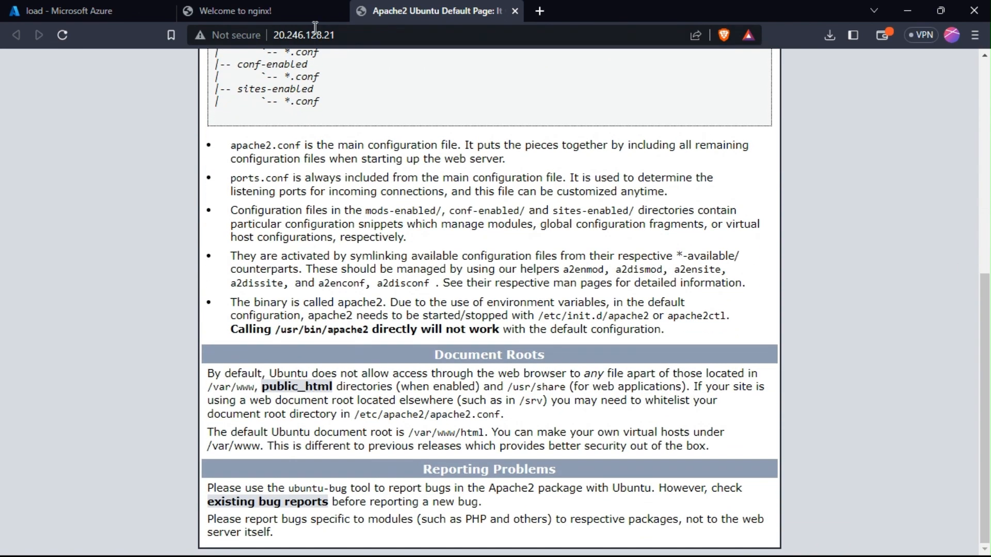
pyautogui.click(63, 11)
pyautogui.moveTo(975, 250)
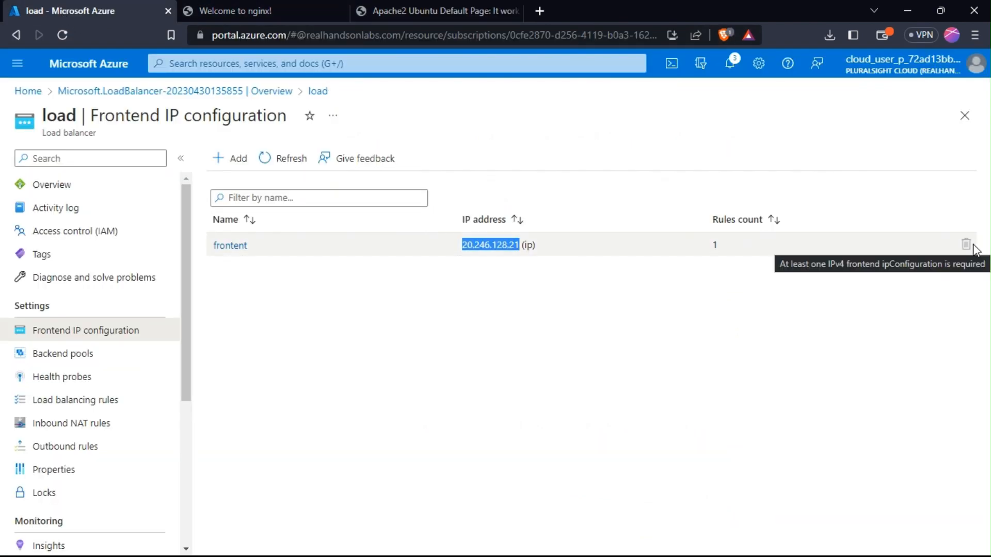